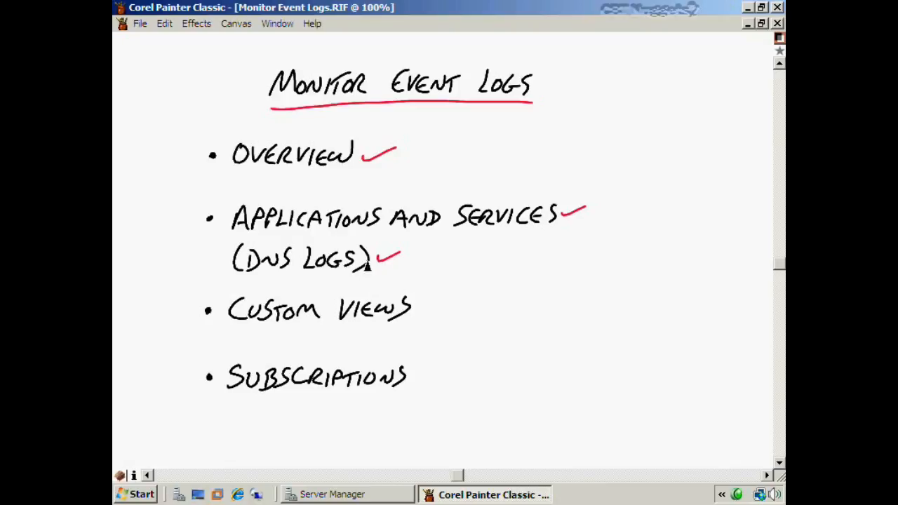
# Draw red check marks after Custom Views and Subscriptions on the Monitor Event Logs slide
pyautogui.moveTo(417, 308); pyautogui.dragTo(449, 301)
pyautogui.moveTo(411, 377); pyautogui.dragTo(452, 358)
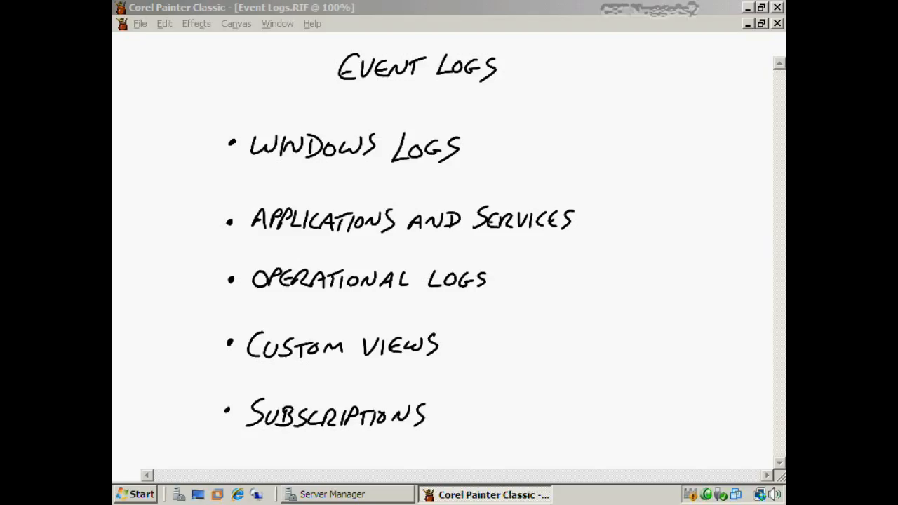
# Underline the Event Logs slide title in blue, tick Windows Logs, and return to Server Manager
pyautogui.click(485, 6)
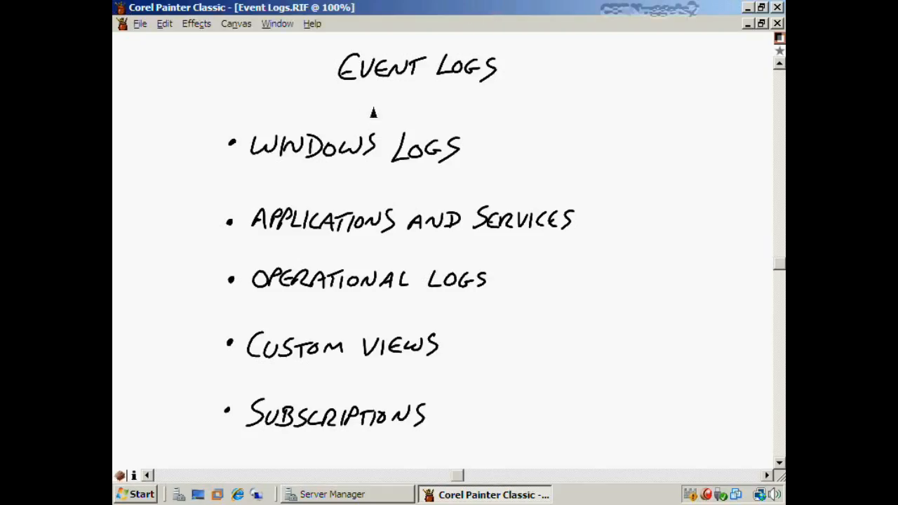
pyautogui.moveTo(340, 91); pyautogui.dragTo(502, 87)
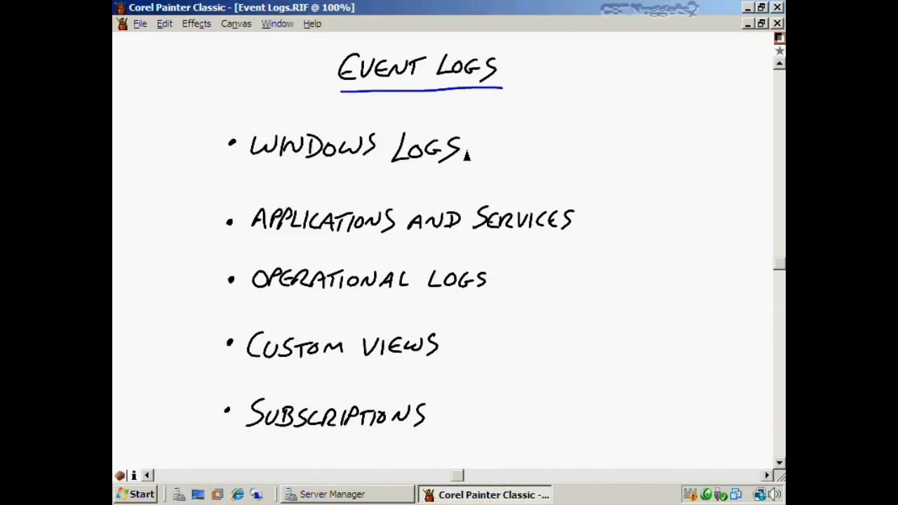
pyautogui.moveTo(465, 148); pyautogui.dragTo(509, 128)
pyautogui.click(344, 494)
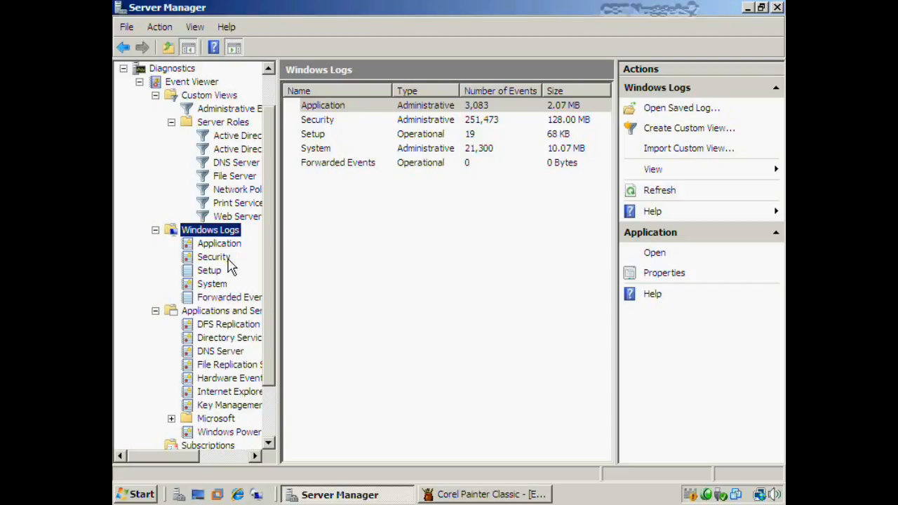
# Review the newest Application event's details, then open the Security log with 251,365 events
pyautogui.click(226, 246)
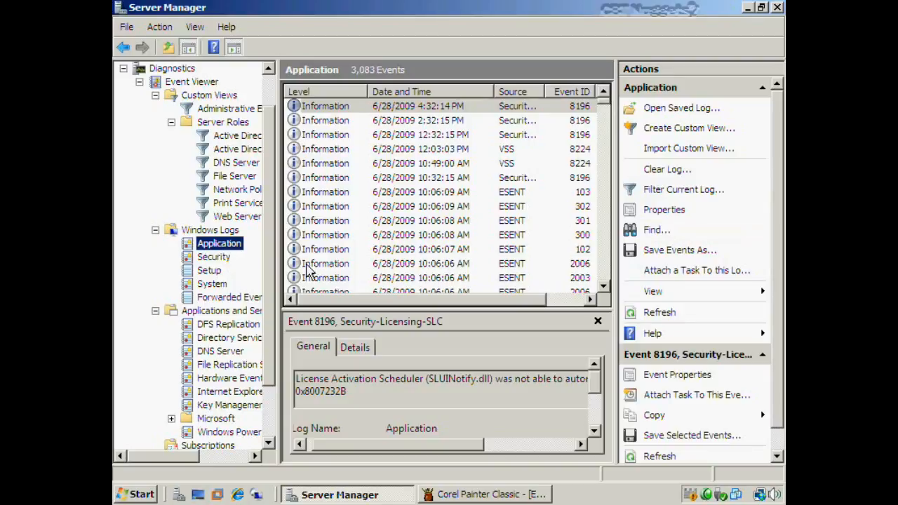
pyautogui.click(405, 108)
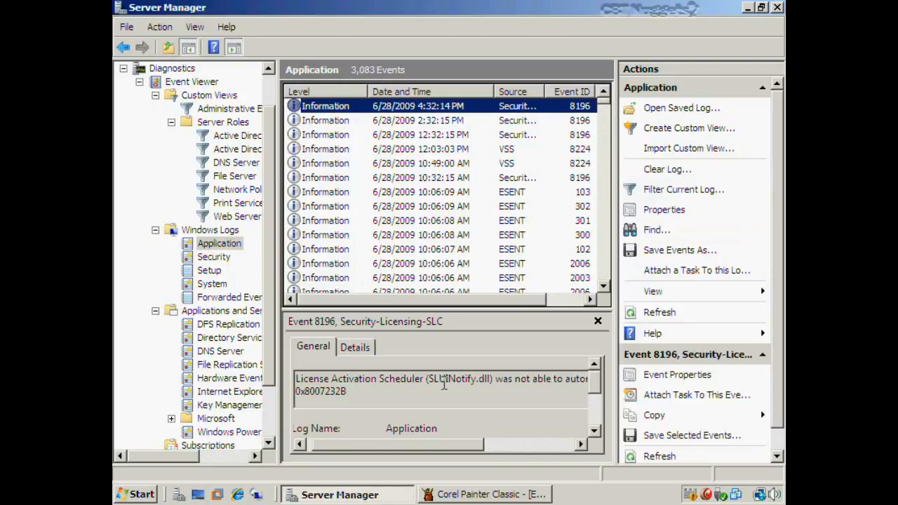
pyautogui.moveTo(401, 453); pyautogui.dragTo(332, 452)
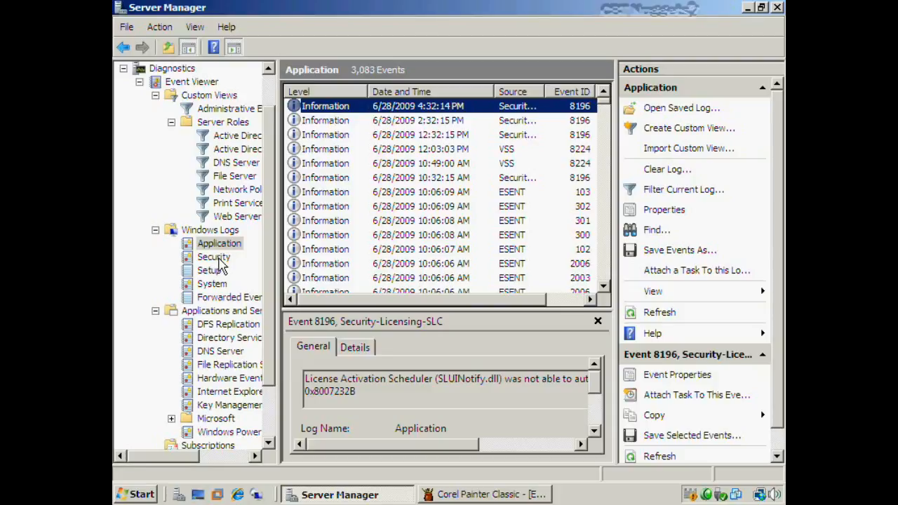
pyautogui.click(214, 256)
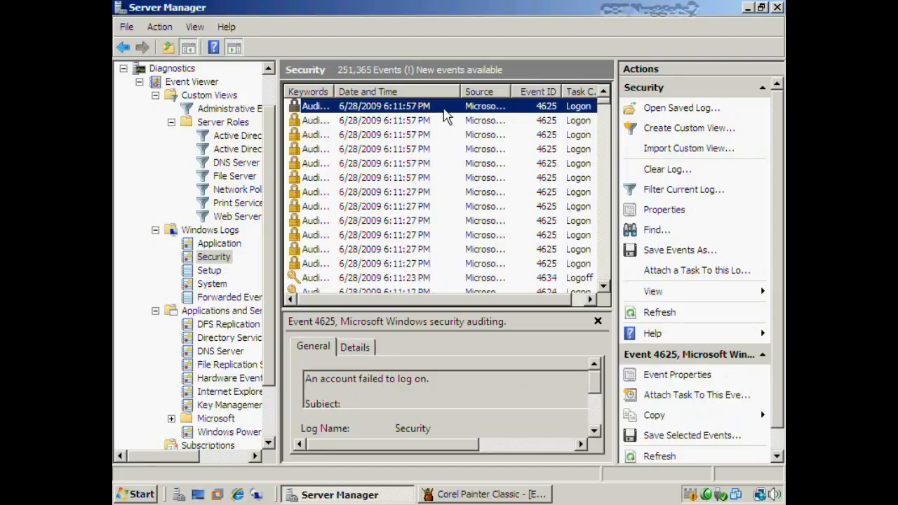
# Inspect failed-logon event 4625's full properties, then open the 19-event Setup log
pyautogui.doubleClick(444, 110)
pyautogui.scroll(-3, 453, 197)
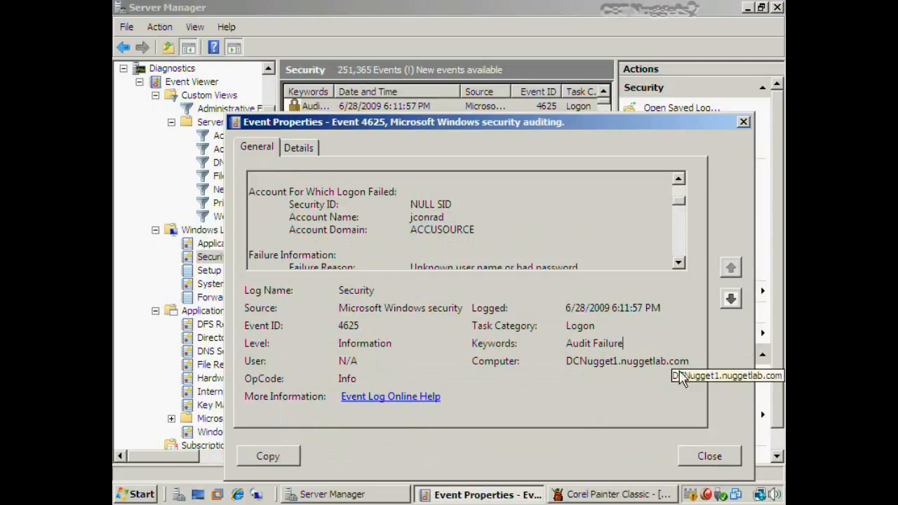
pyautogui.click(722, 460)
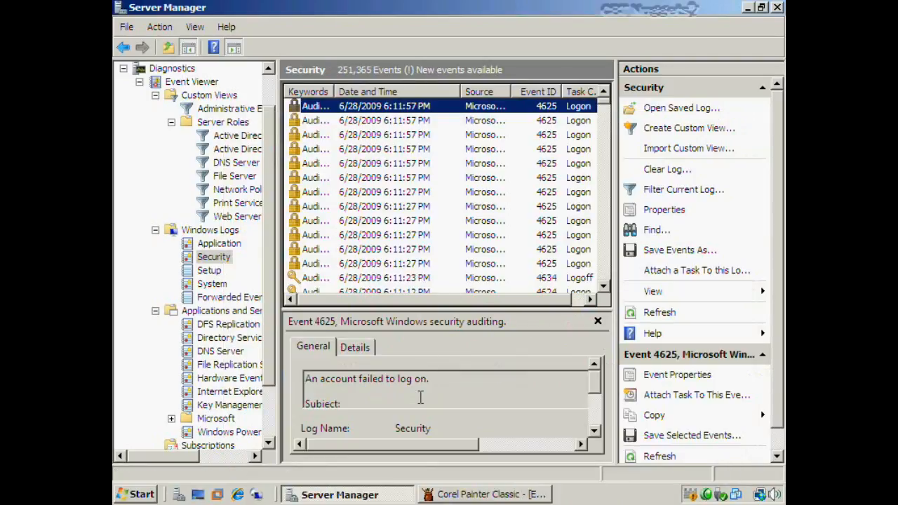
pyautogui.click(420, 397)
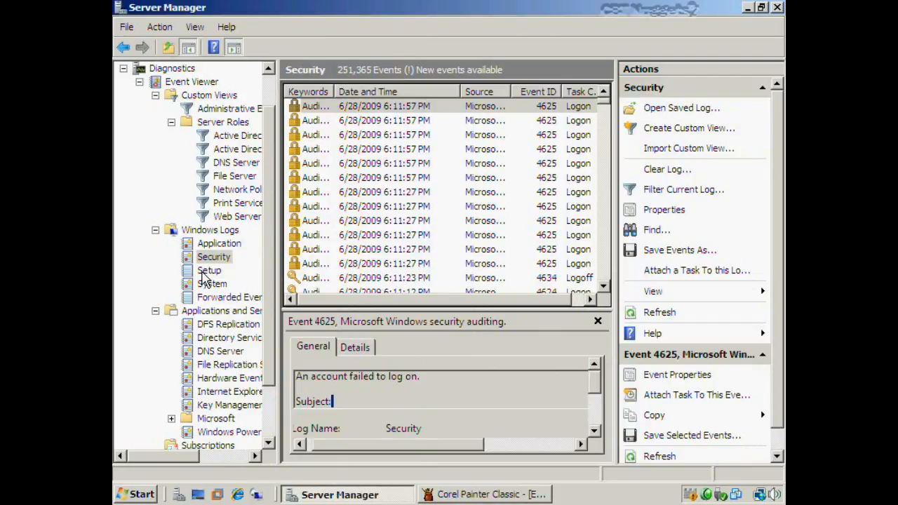
pyautogui.click(204, 274)
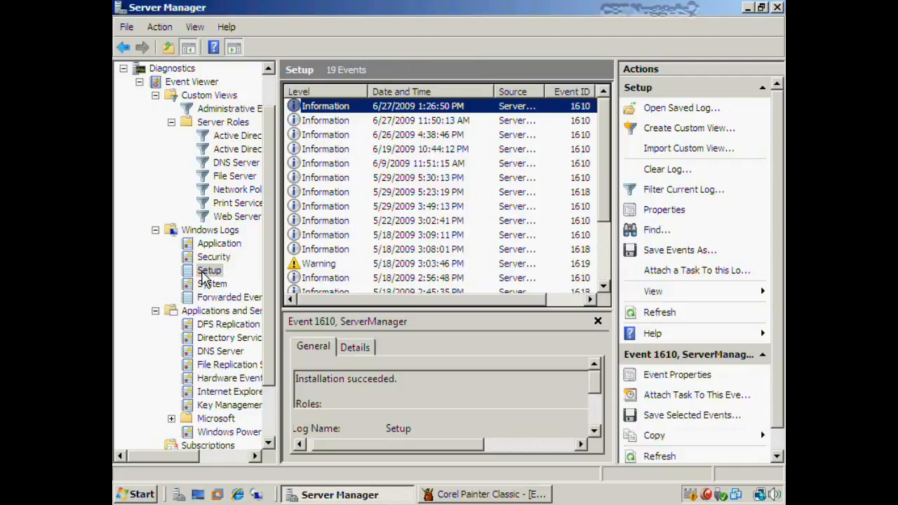
# Review the 6/26/2009 4:38:46 PM Setup event, view the System log, then minimize Server Manager
pyautogui.doubleClick(351, 135)
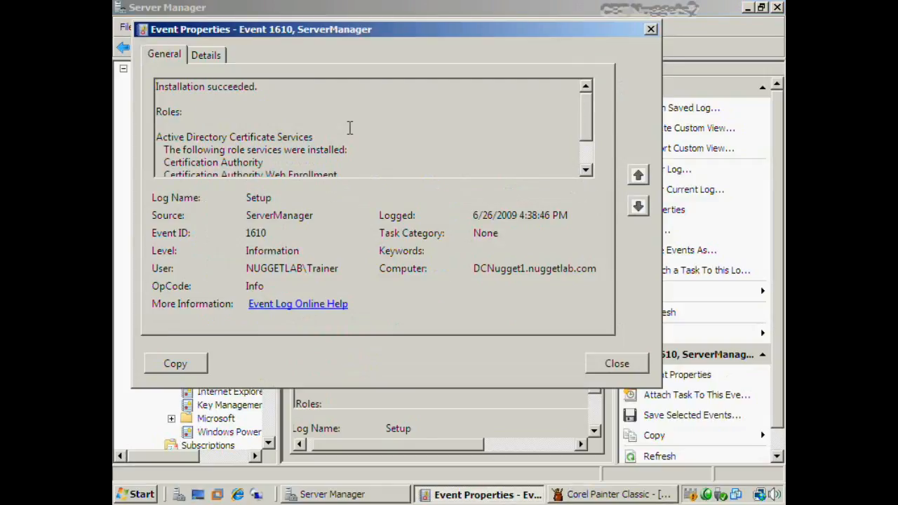
pyautogui.scroll(-1, 351, 132)
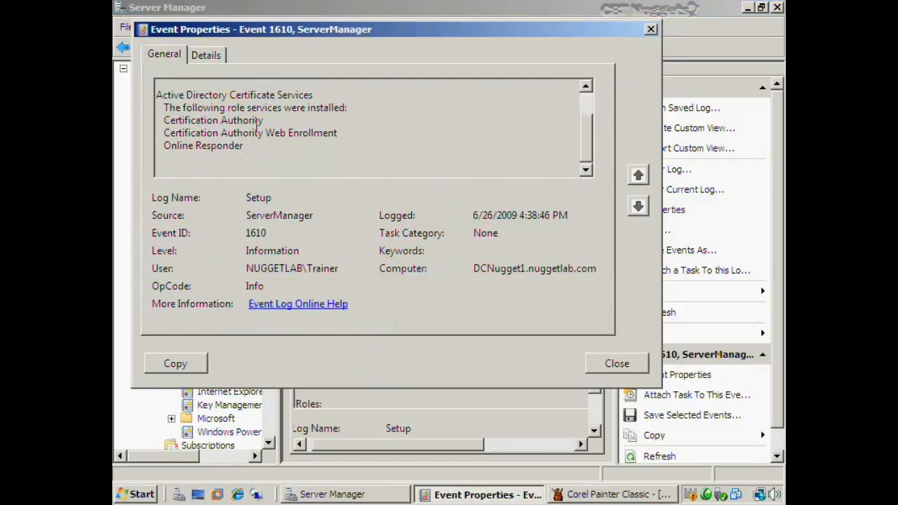
pyautogui.click(264, 120)
pyautogui.click(611, 372)
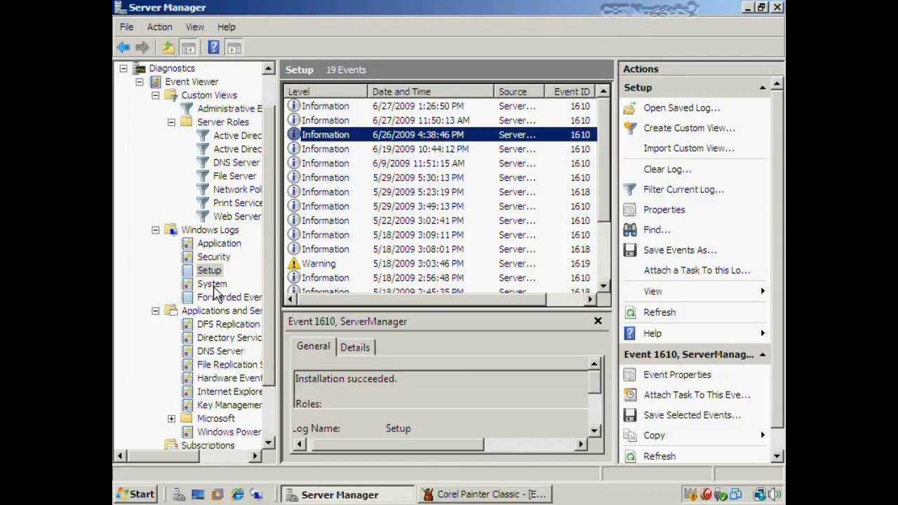
pyautogui.click(212, 284)
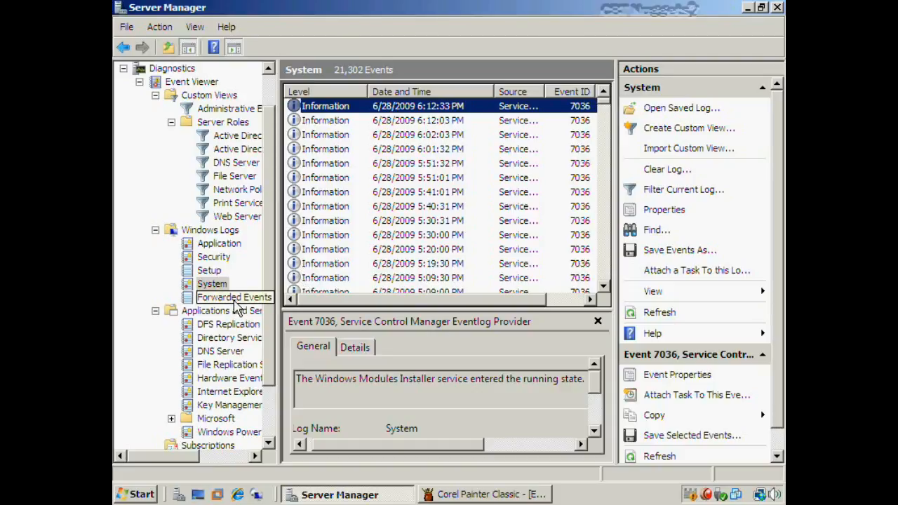
pyautogui.click(748, 7)
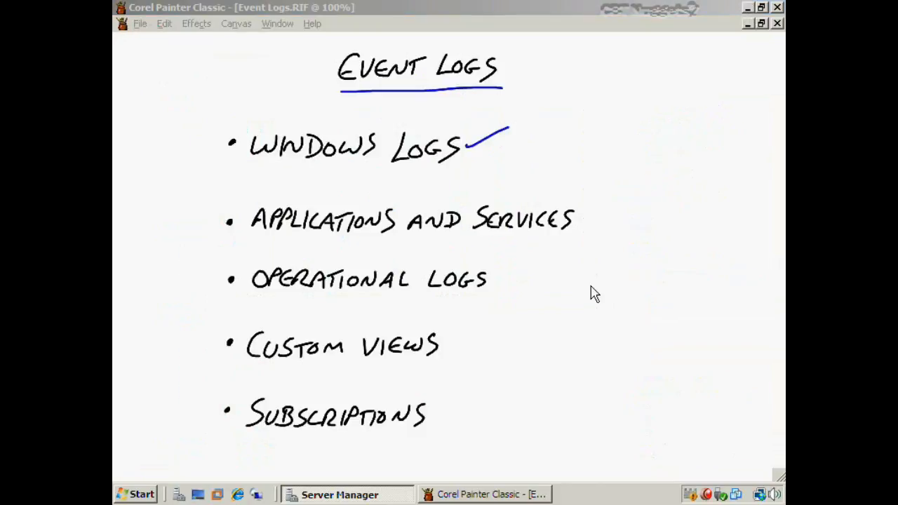
# Tick Applications and Services in blue on the Event Logs slide and return to Server Manager
pyautogui.click(578, 226)
pyautogui.moveTo(577, 223); pyautogui.dragTo(602, 214)
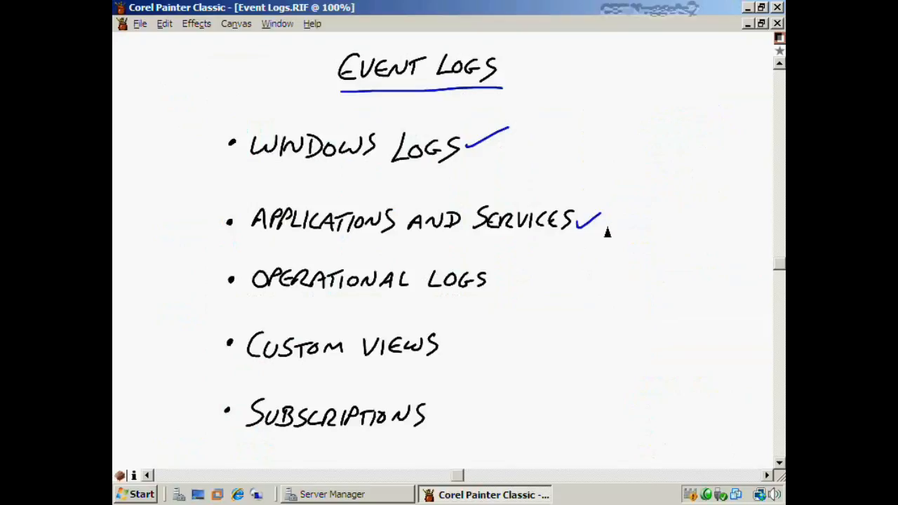
pyautogui.press('F9')
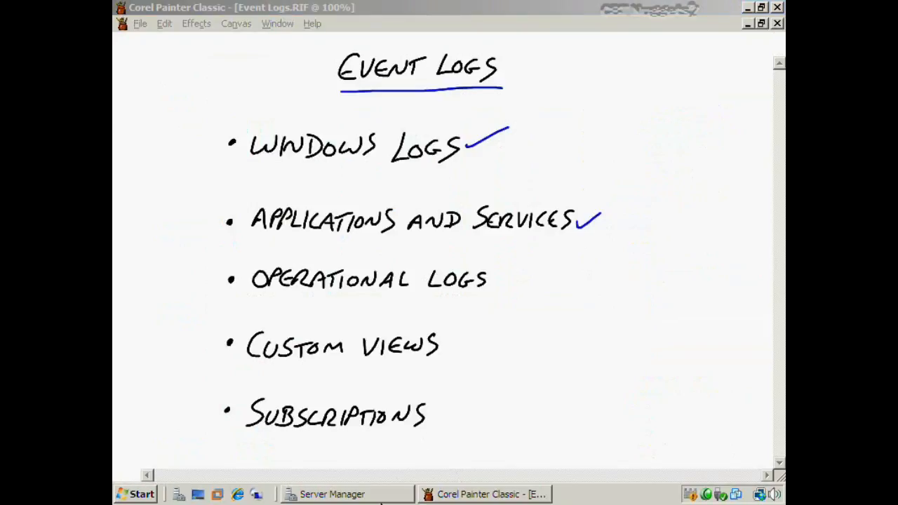
pyautogui.click(378, 497)
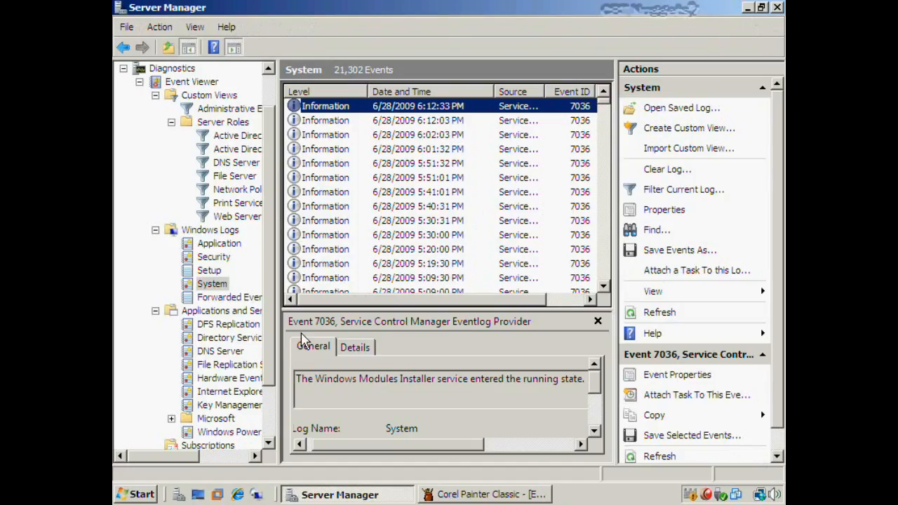
# Open the DNS Server log (123 events) under Applications and Services Logs
pyautogui.click(237, 313)
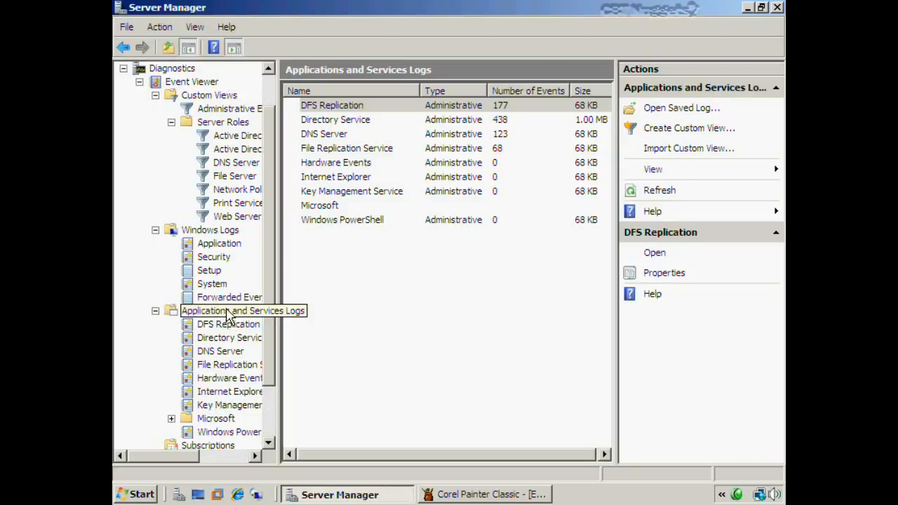
pyautogui.click(228, 315)
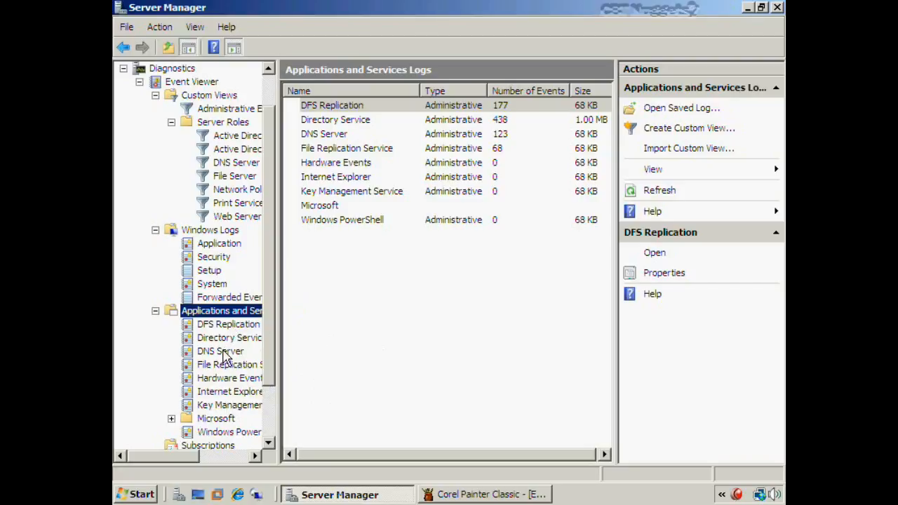
pyautogui.click(226, 358)
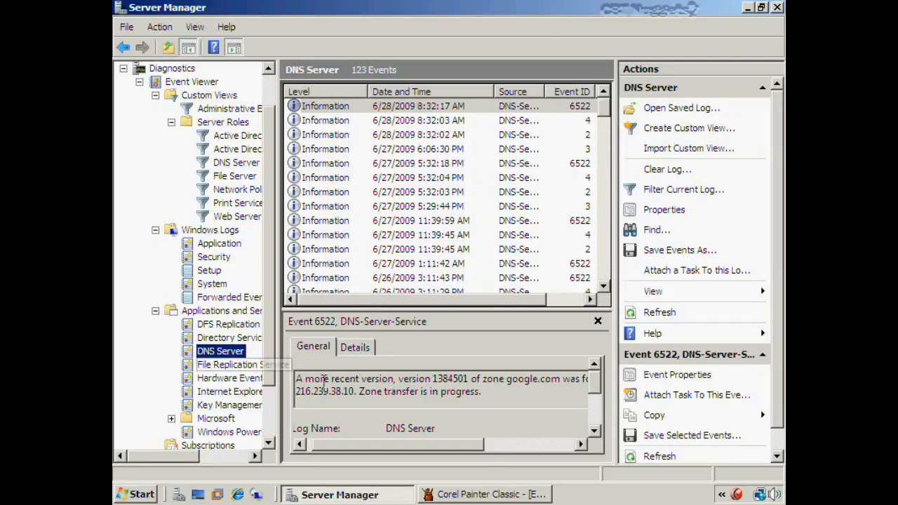
# Inspect DNS event 6522's zone version 1384501 and server 216.239.38.10, then bring up the Painter slide
pyautogui.click(338, 107)
pyautogui.doubleClick(338, 107)
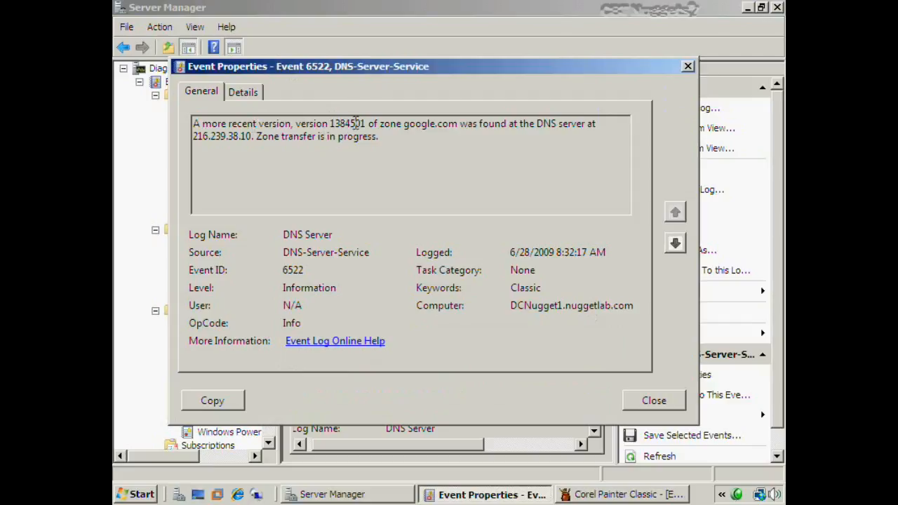
pyautogui.doubleClick(356, 124)
pyautogui.moveTo(402, 124); pyautogui.dragTo(479, 141)
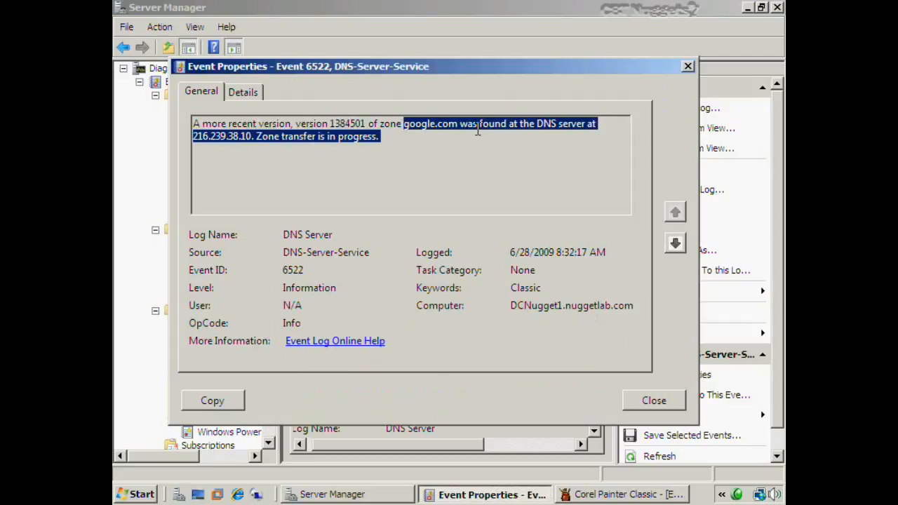
pyautogui.click(477, 127)
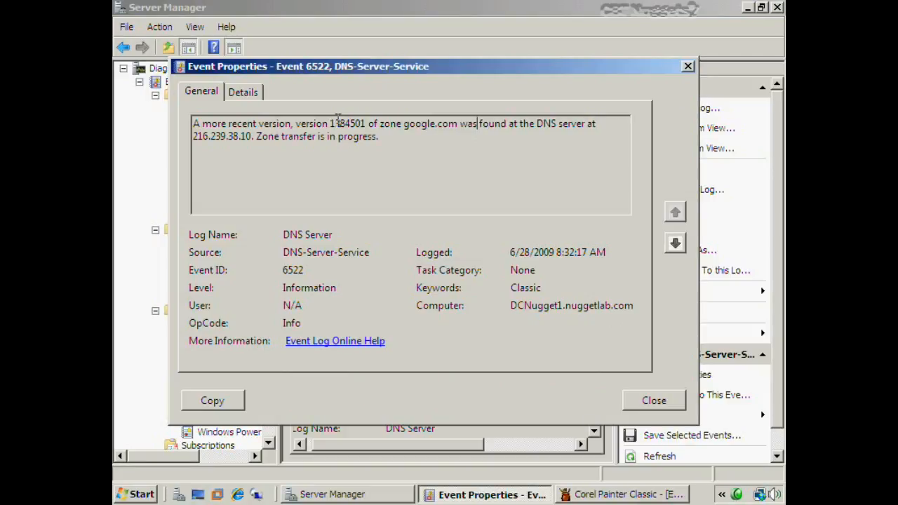
pyautogui.doubleClick(339, 125)
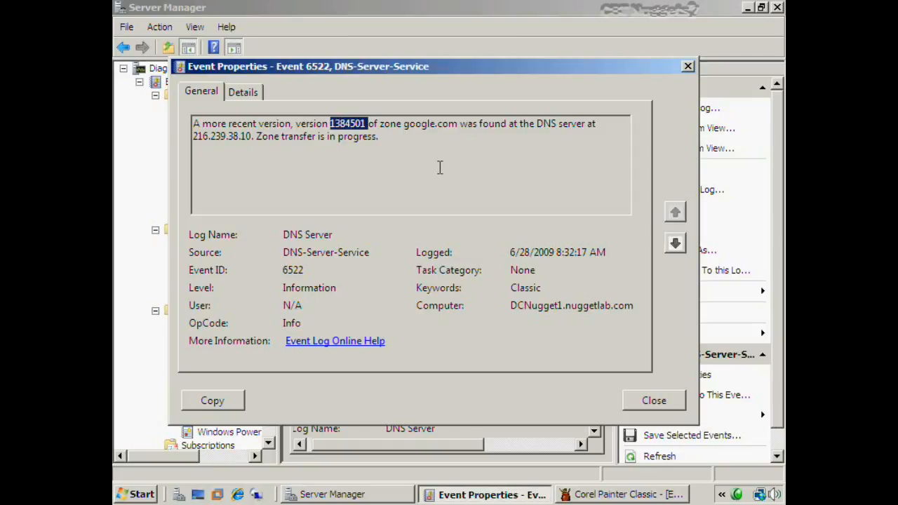
pyautogui.click(440, 167)
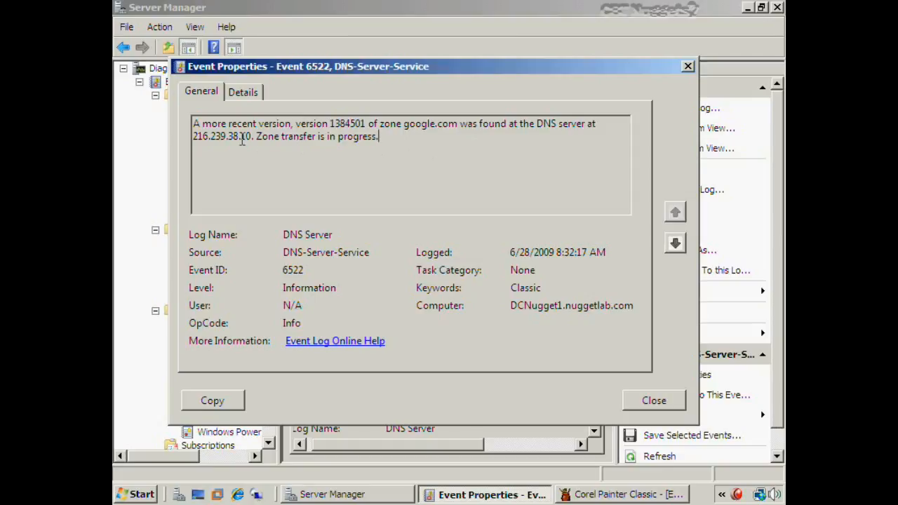
pyautogui.moveTo(194, 136); pyautogui.dragTo(252, 136)
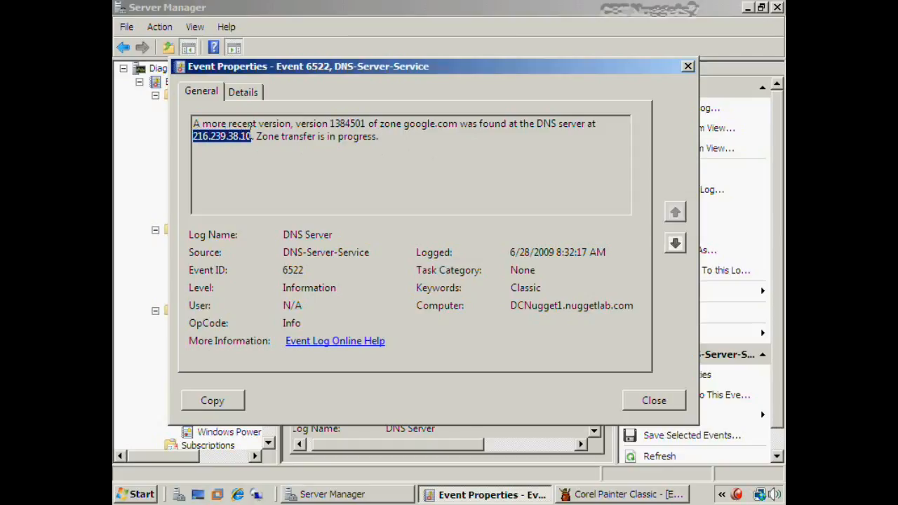
pyautogui.click(401, 140)
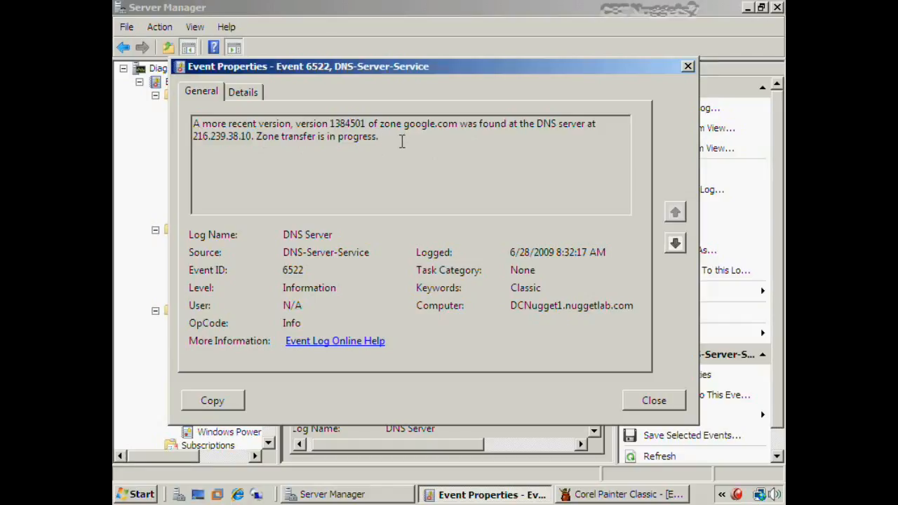
pyautogui.click(654, 401)
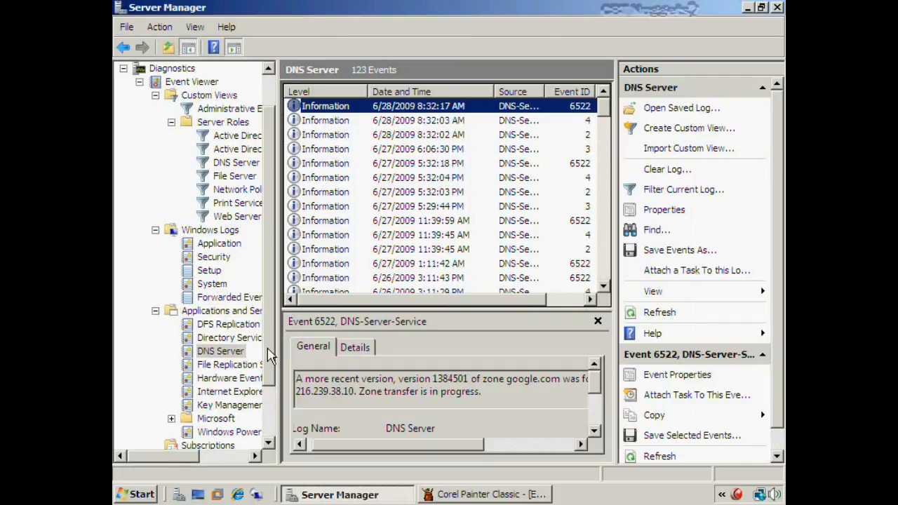
pyautogui.click(510, 504)
pyautogui.click(507, 497)
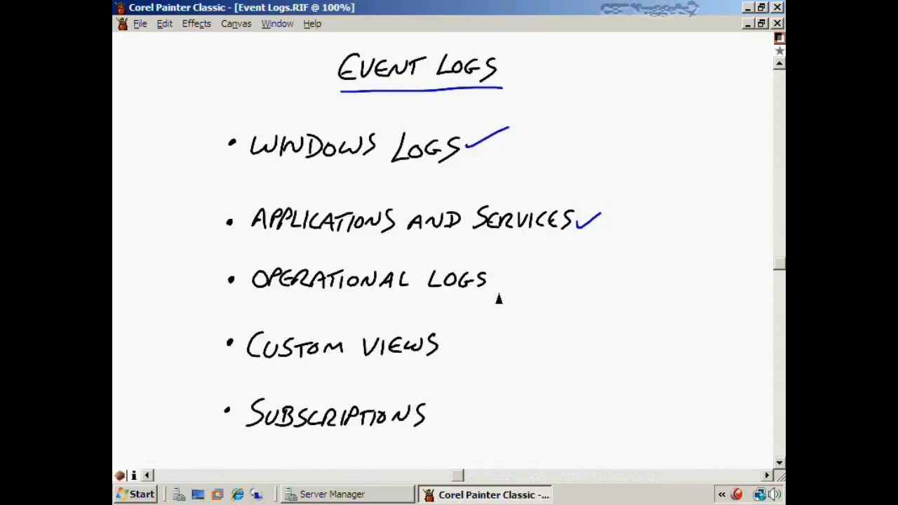
# Tick Operational Logs in blue on the slide and return to Server Manager's event viewer
pyautogui.moveTo(489, 280); pyautogui.dragTo(518, 269)
pyautogui.click(360, 497)
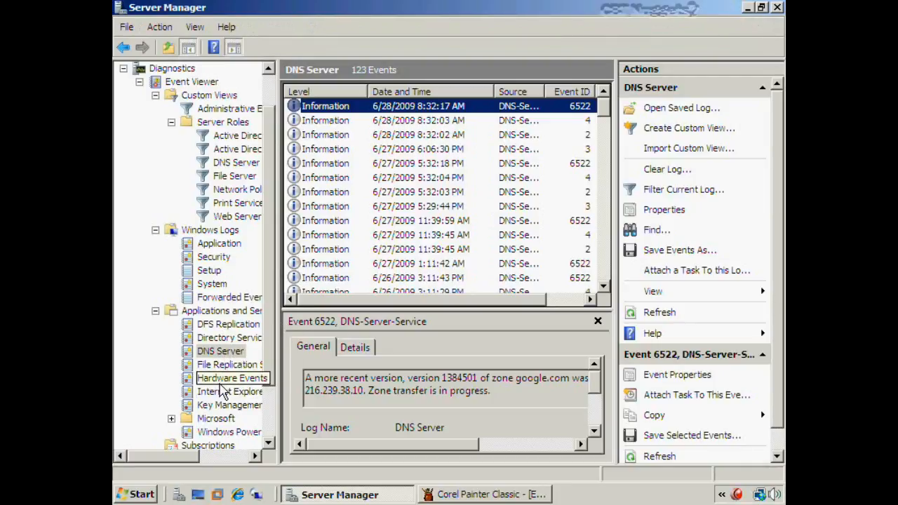
# Expand Microsoft > Windows > Backup and open the Backup Operational log with 151 events
pyautogui.scroll(-2, 211, 390)
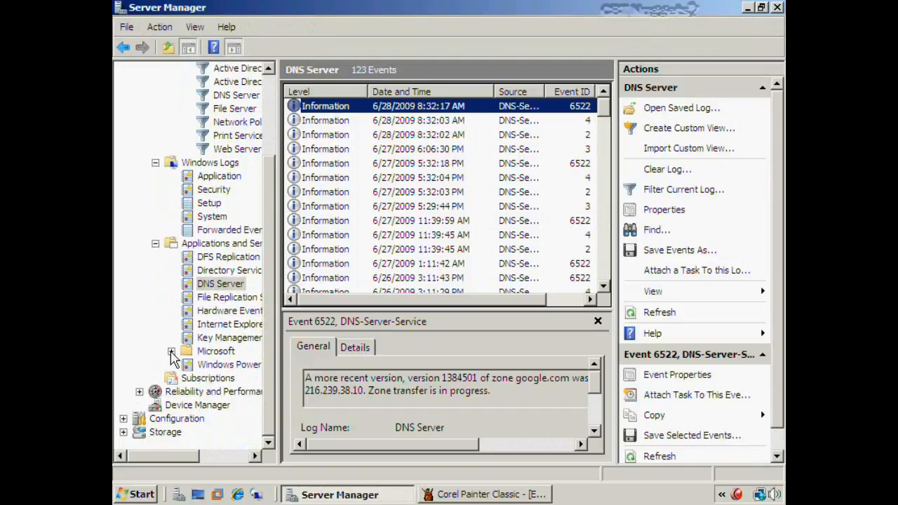
pyautogui.click(171, 351)
pyautogui.click(187, 365)
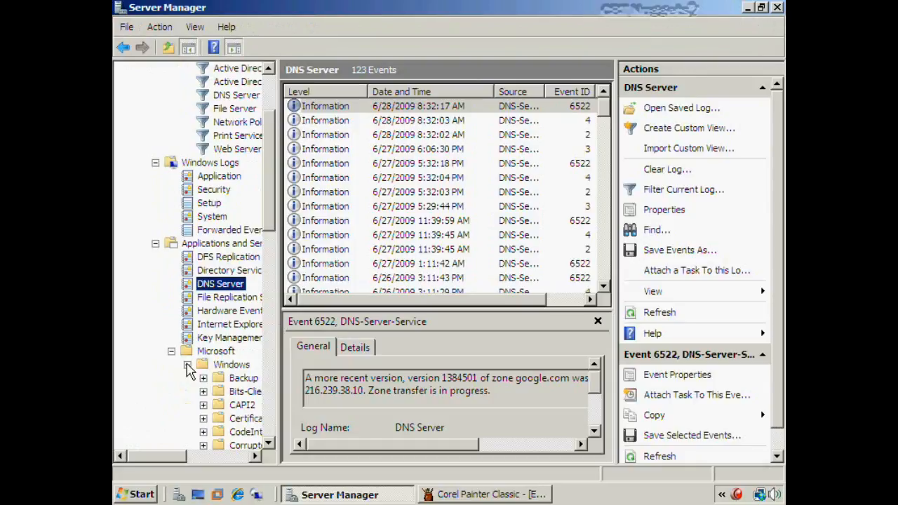
pyautogui.click(270, 445)
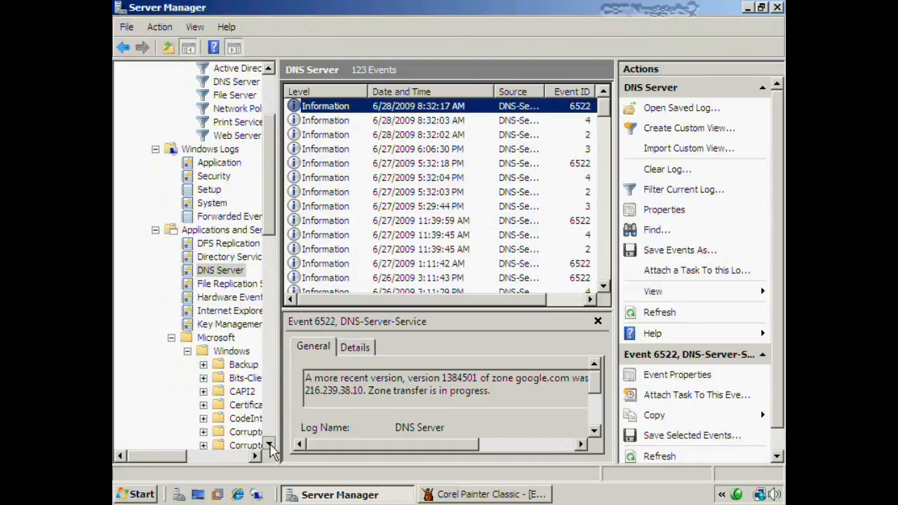
pyautogui.moveTo(270, 445); pyautogui.dragTo(271, 446)
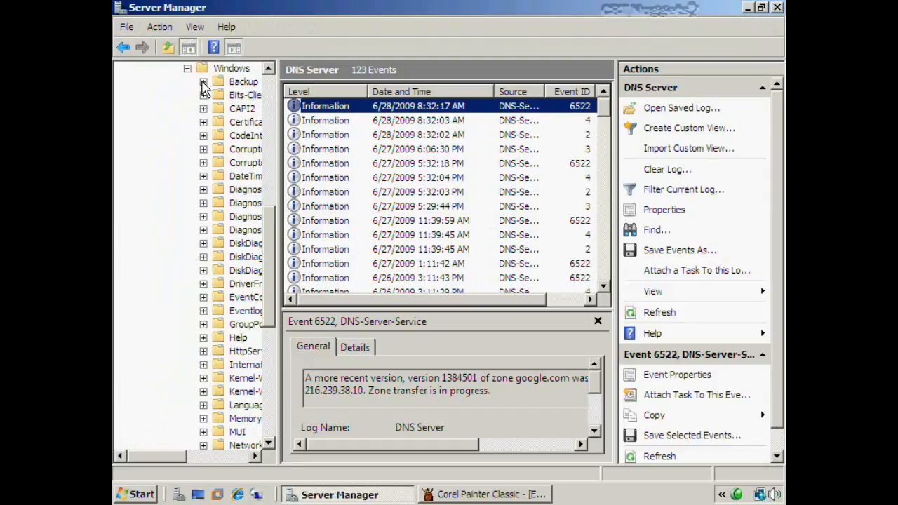
pyautogui.click(203, 82)
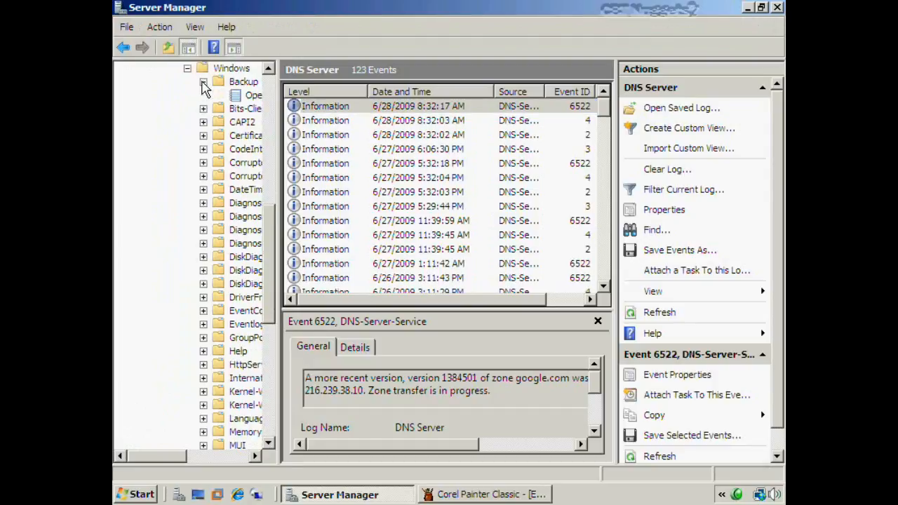
pyautogui.click(247, 98)
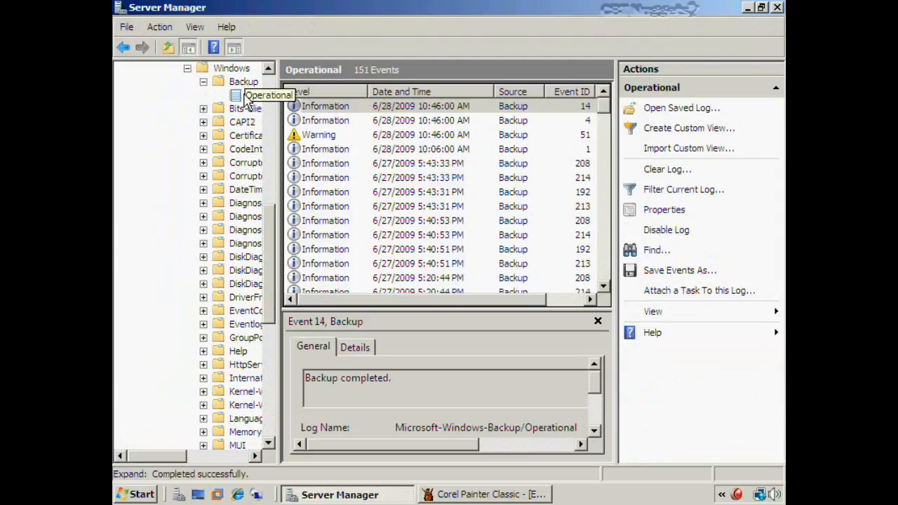
# Review Backup Event 14's Details, checking DataTransferred, BackupTarget and NumOfVolumes 1, then close it
pyautogui.click(377, 106)
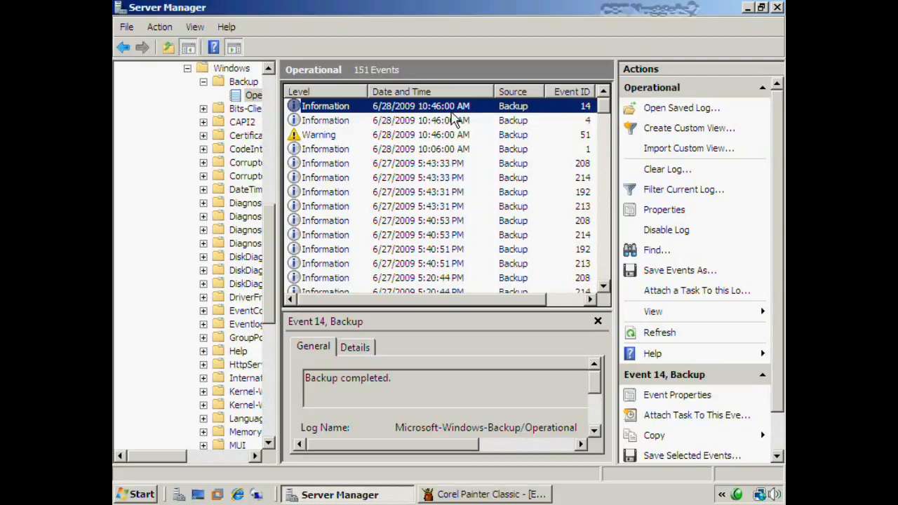
pyautogui.doubleClick(451, 109)
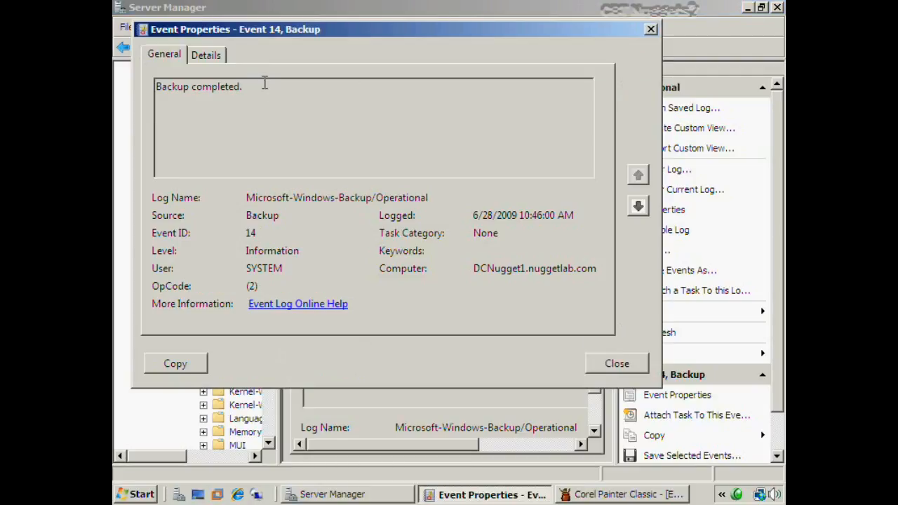
pyautogui.click(206, 55)
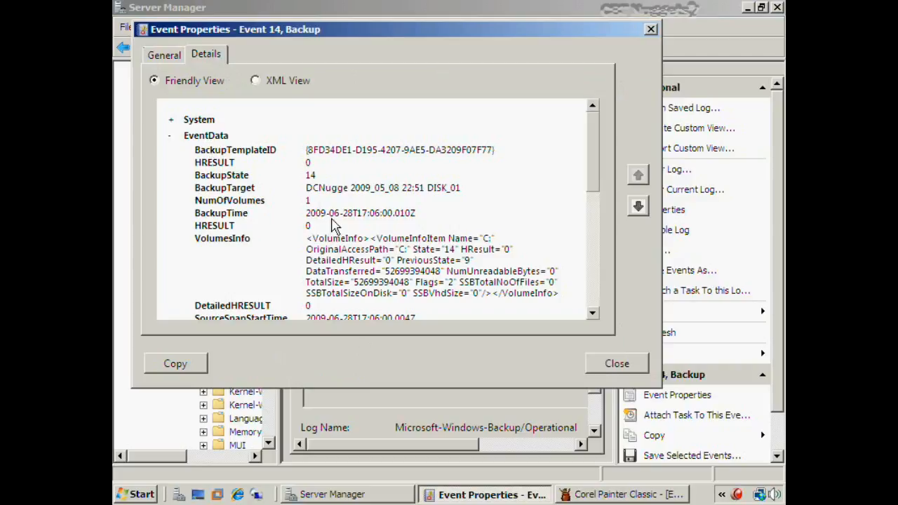
pyautogui.moveTo(385, 271); pyautogui.dragTo(441, 271)
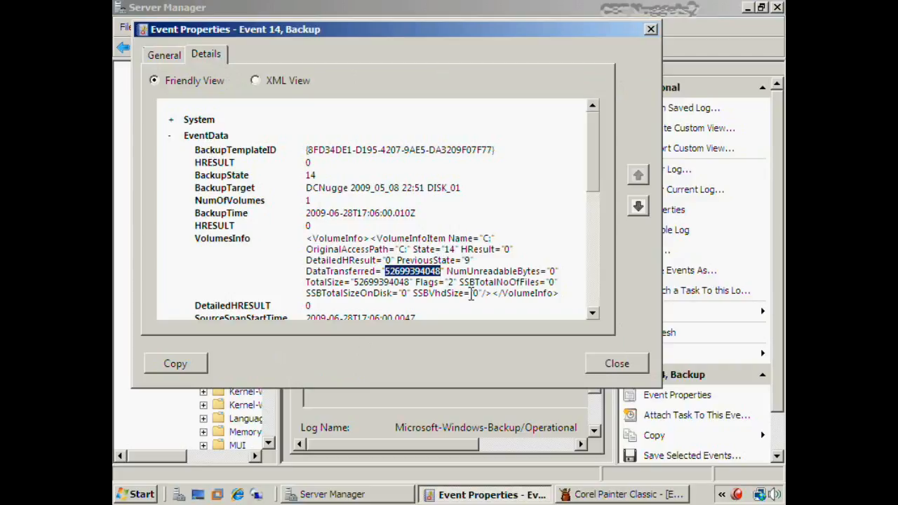
pyautogui.click(422, 276)
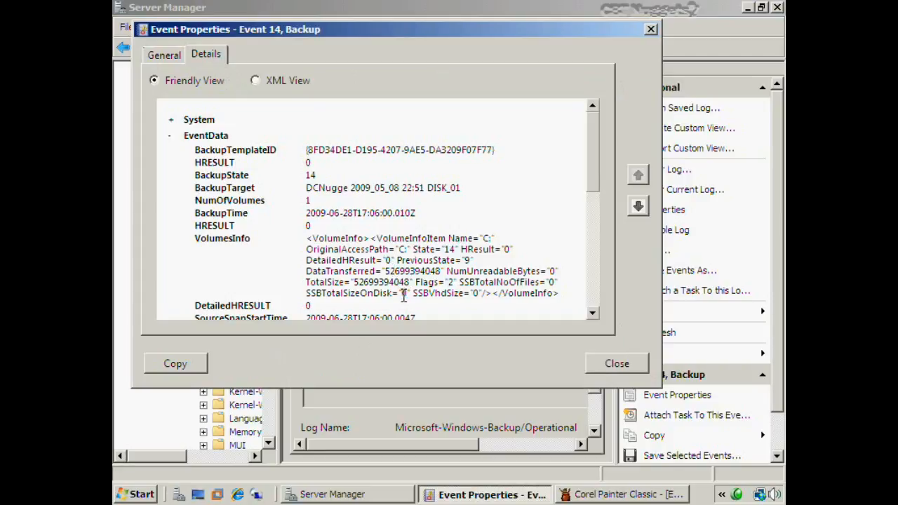
pyautogui.moveTo(593, 190); pyautogui.dragTo(593, 198)
pyautogui.moveTo(307, 153); pyautogui.dragTo(470, 160)
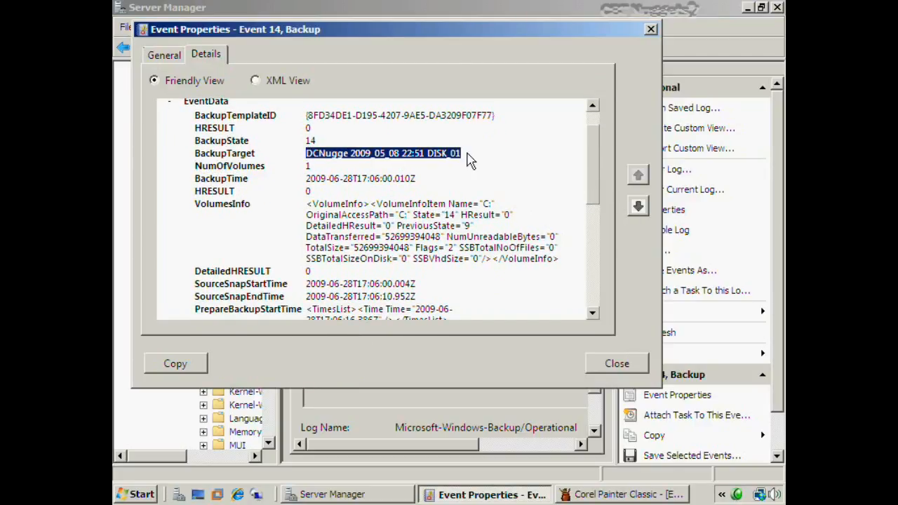
pyautogui.moveTo(301, 167); pyautogui.dragTo(312, 168)
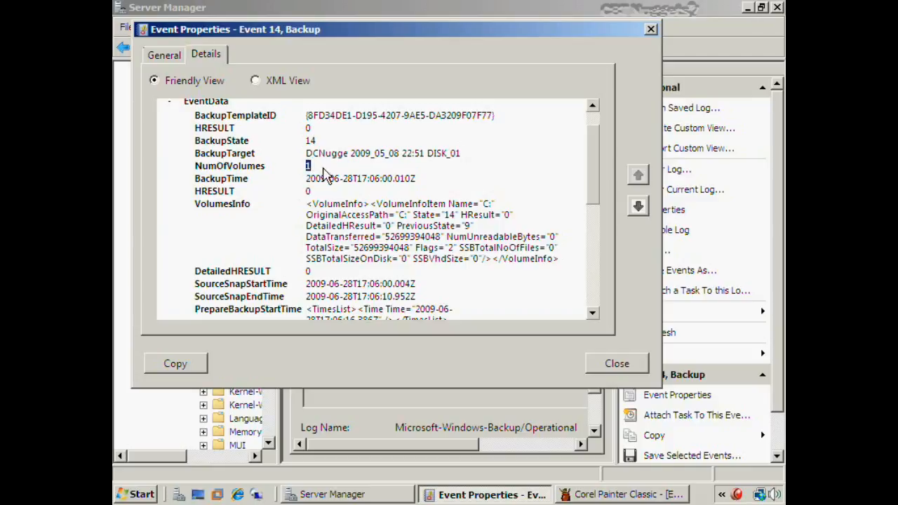
pyautogui.scroll(-4, 330, 182)
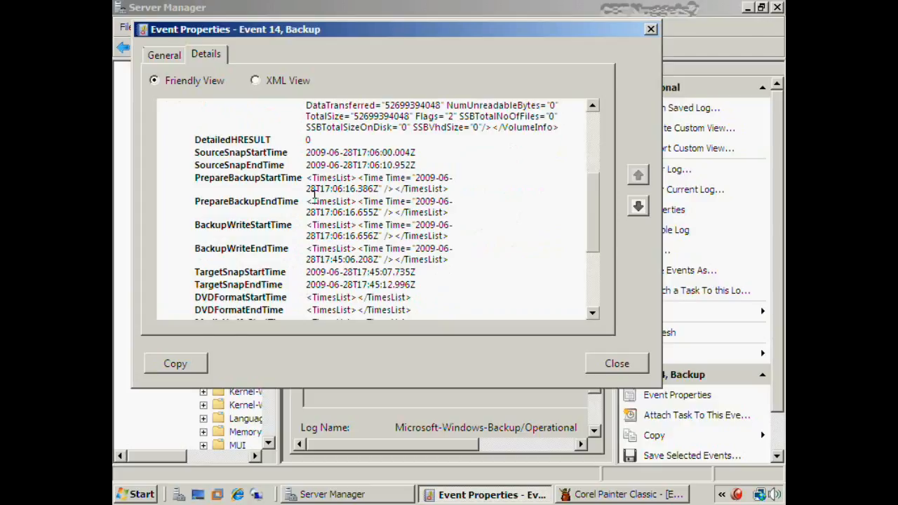
pyautogui.scroll(-1, 313, 195)
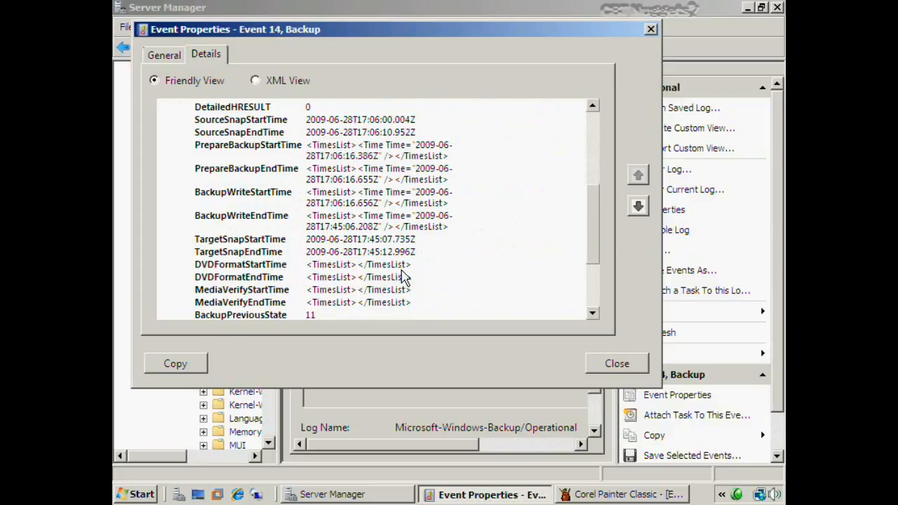
pyautogui.click(609, 366)
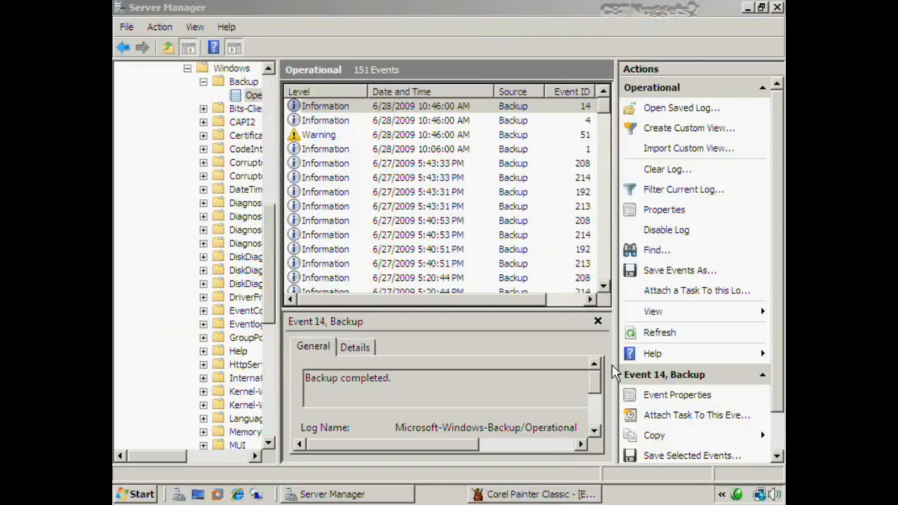
# Open and read the properties of Backup warning Event 51 about low free space on the target
pyautogui.click(343, 139)
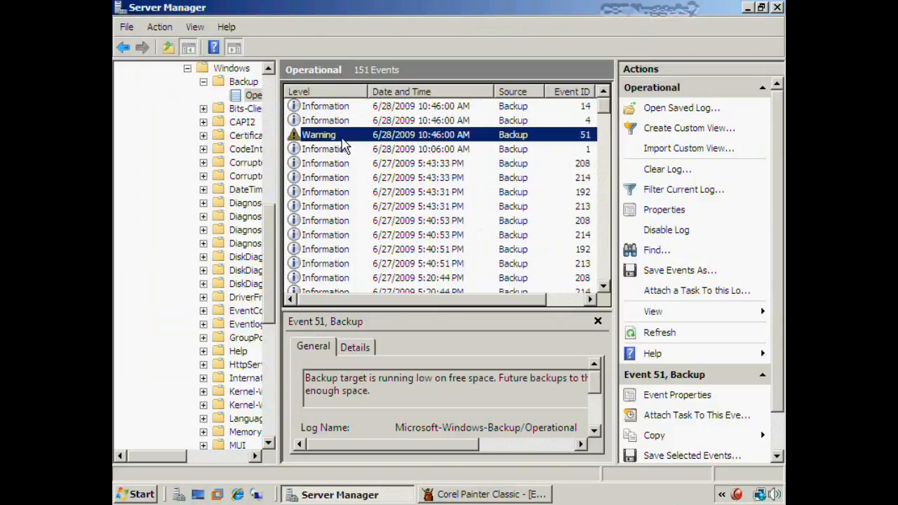
pyautogui.doubleClick(343, 139)
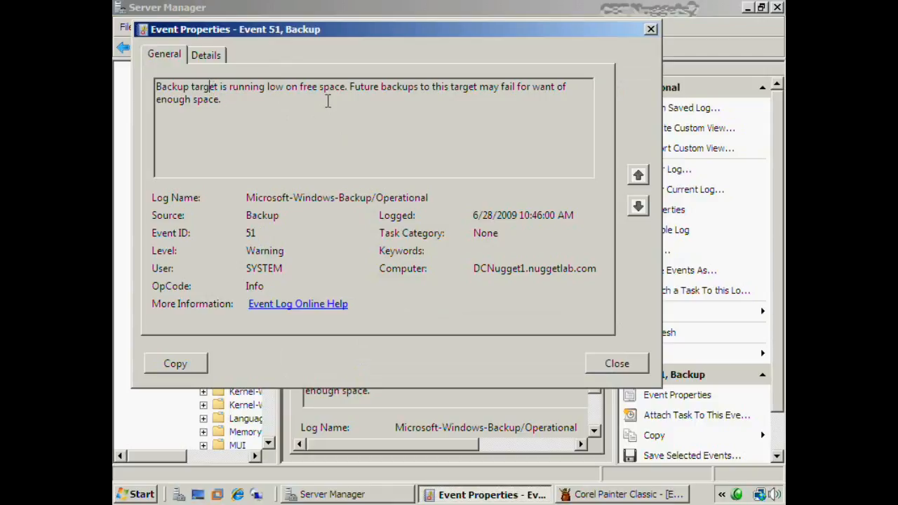
pyautogui.click(630, 363)
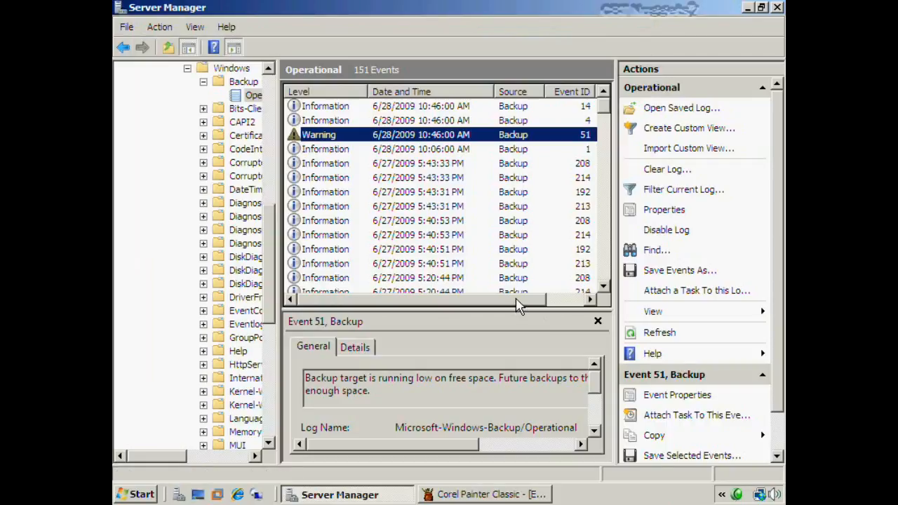
pyautogui.click(424, 140)
pyautogui.rightClick(475, 139)
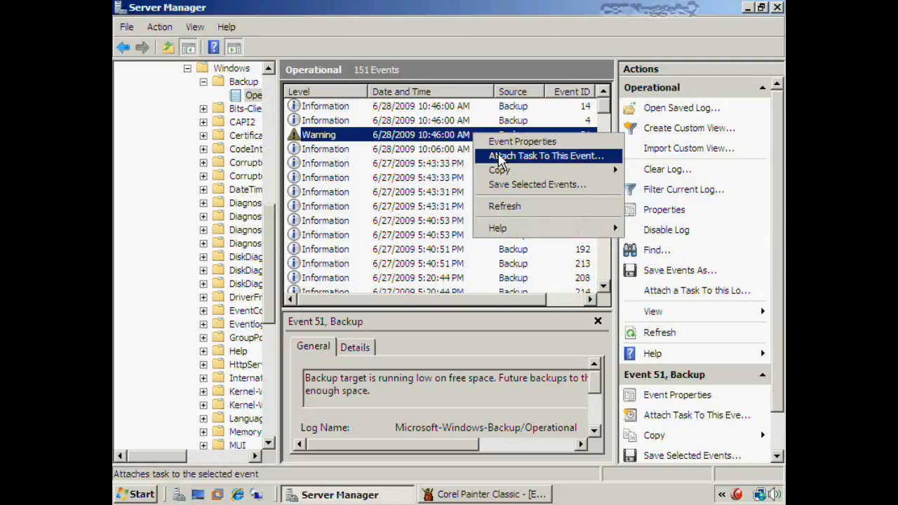
pyautogui.click(500, 157)
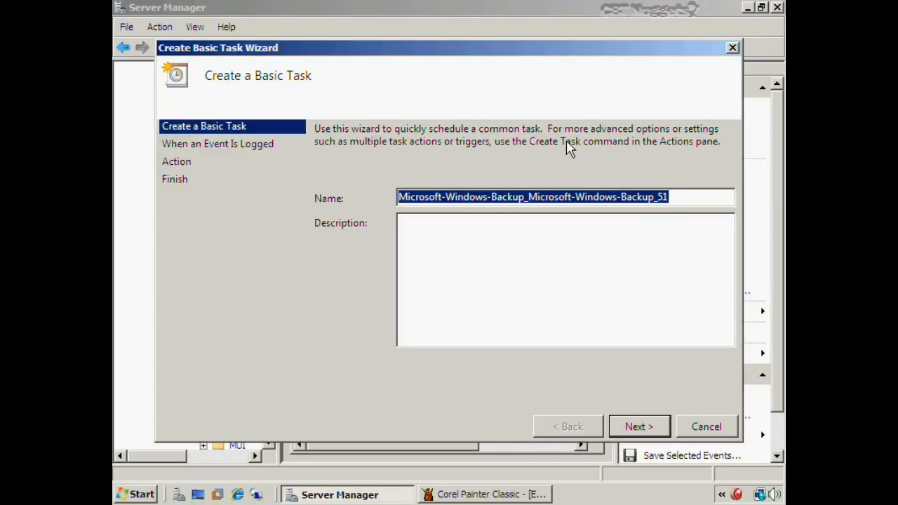
pyautogui.write('Low on')
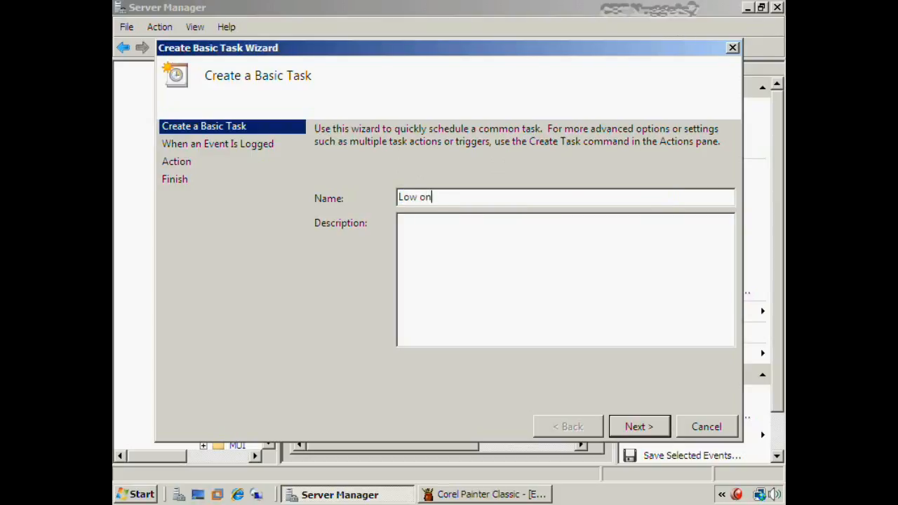
pyautogui.write(' Backup Space')
pyautogui.press('Return')
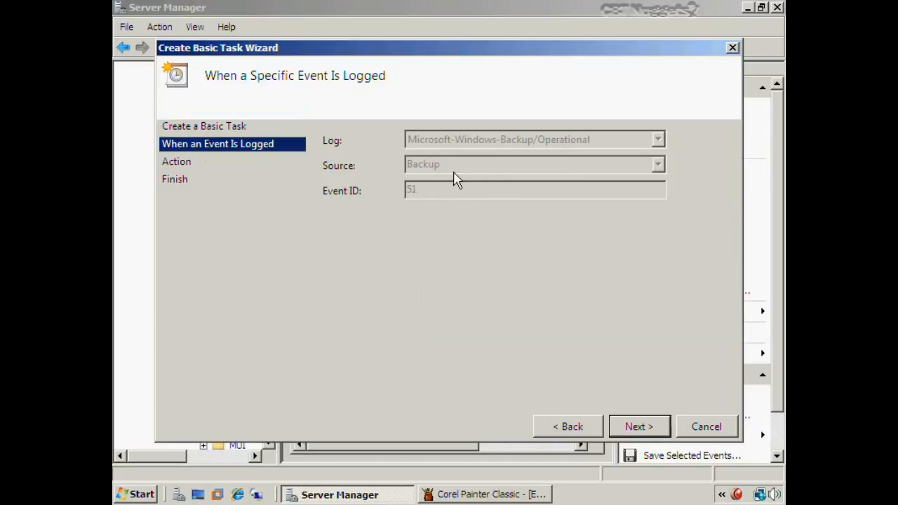
pyautogui.click(639, 426)
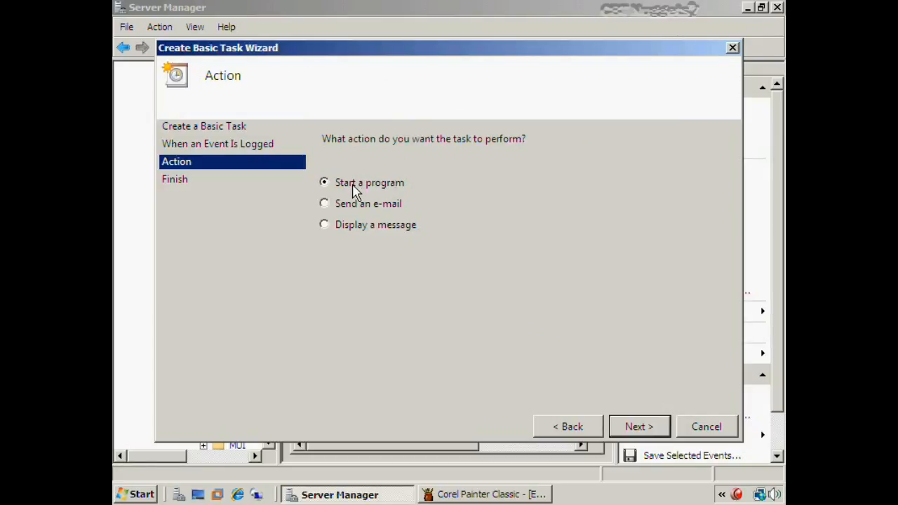
pyautogui.click(325, 226)
pyautogui.click(325, 204)
pyautogui.click(635, 426)
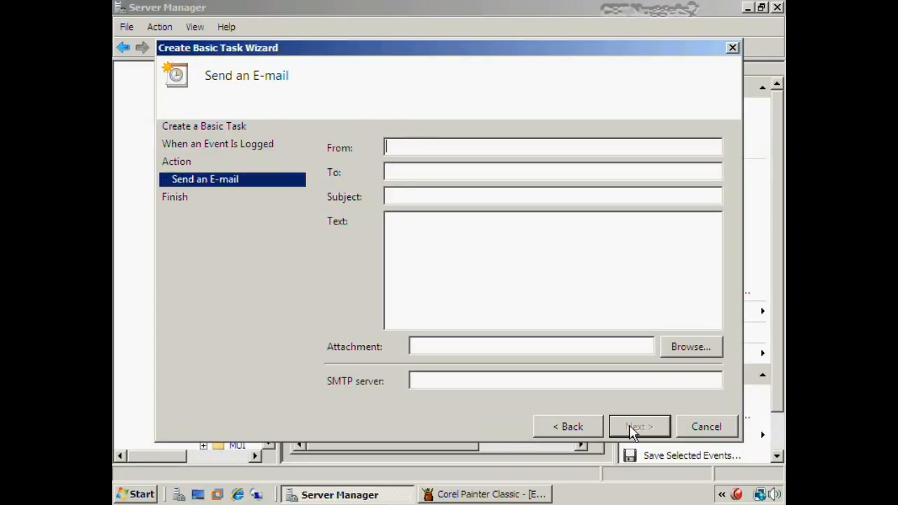
pyautogui.click(424, 385)
pyautogui.click(706, 427)
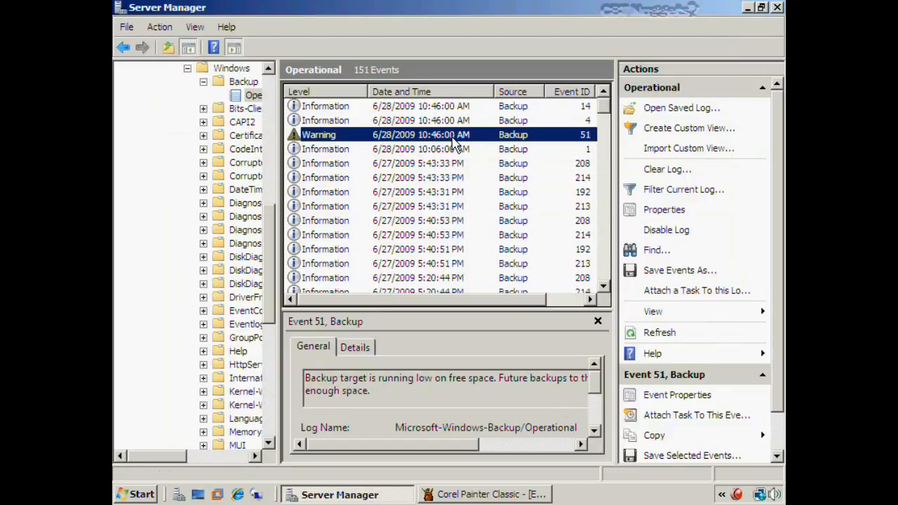
# Tick Custom Views on the Painter Event Logs board, then bring Server Manager back to the front
pyautogui.click(491, 494)
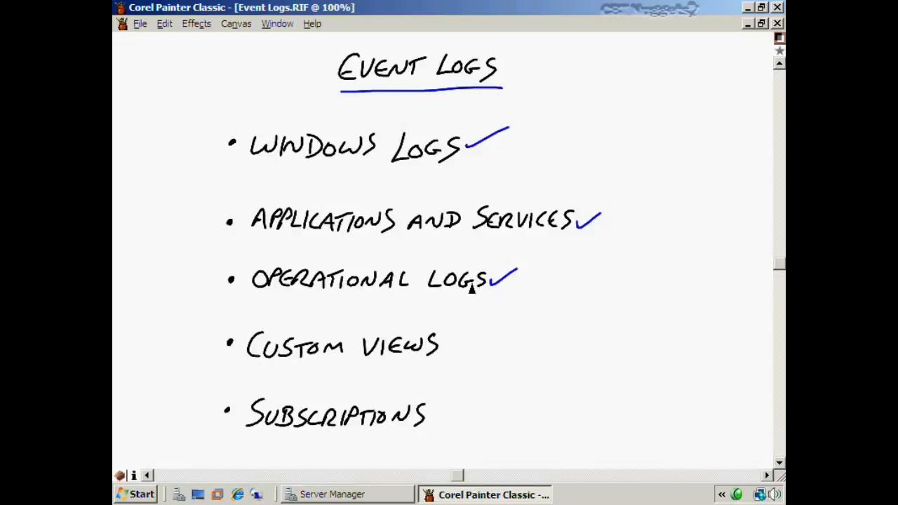
pyautogui.moveTo(446, 345); pyautogui.dragTo(471, 336)
pyautogui.click(365, 495)
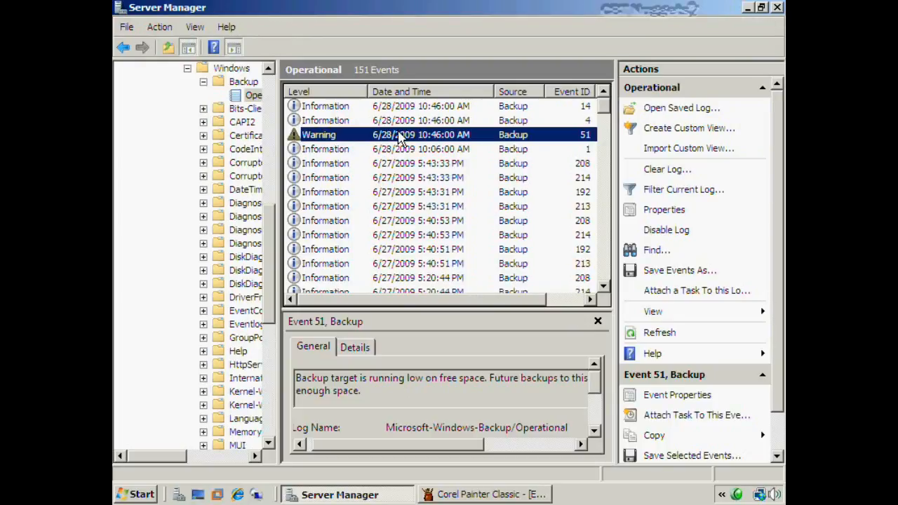
# Start a new custom view limited to the last 7 days with Critical, Error and Warning levels
pyautogui.click(665, 130)
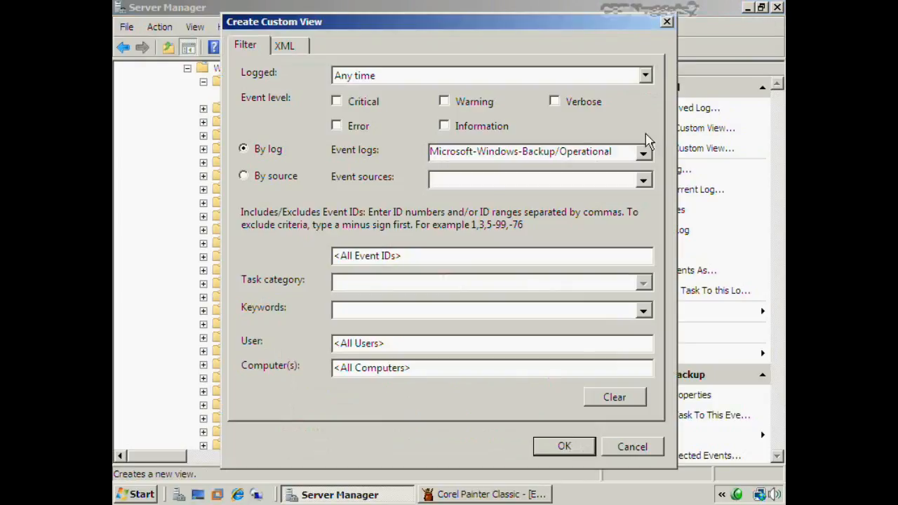
pyautogui.click(385, 77)
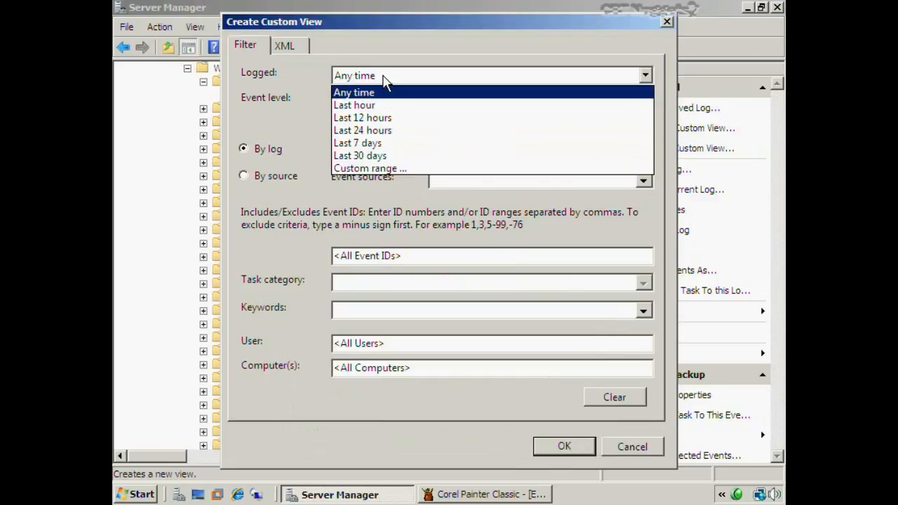
pyautogui.click(379, 144)
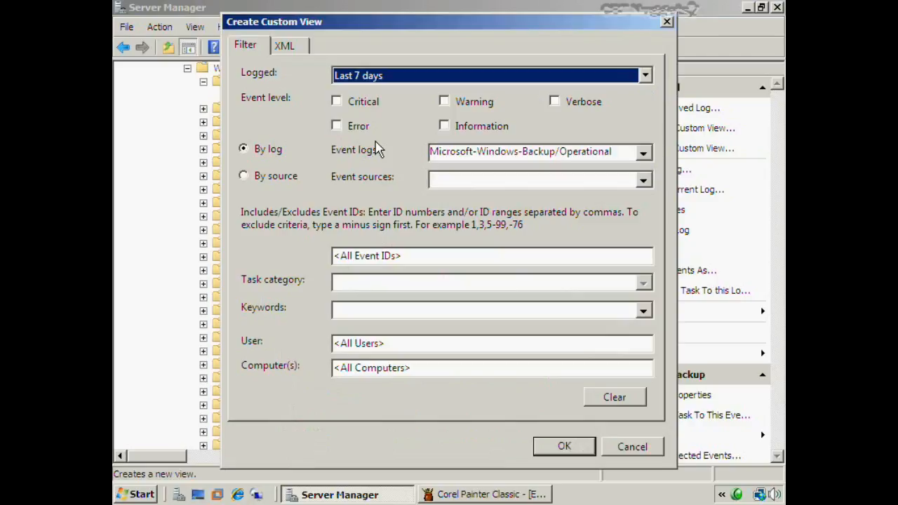
pyautogui.click(337, 104)
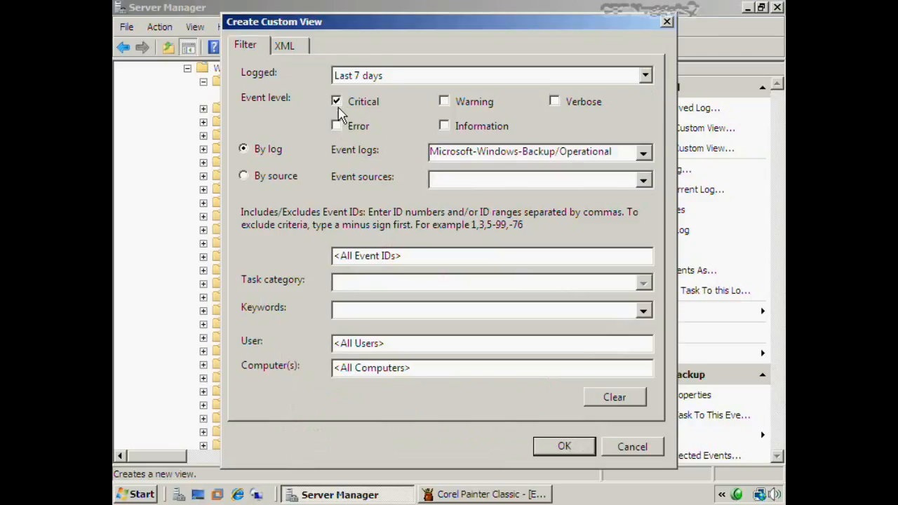
pyautogui.click(337, 126)
pyautogui.click(444, 103)
# Review the keyword, user and computer filters and the XML query, then accept the filter
pyautogui.moveTo(561, 23); pyautogui.dragTo(287, 136)
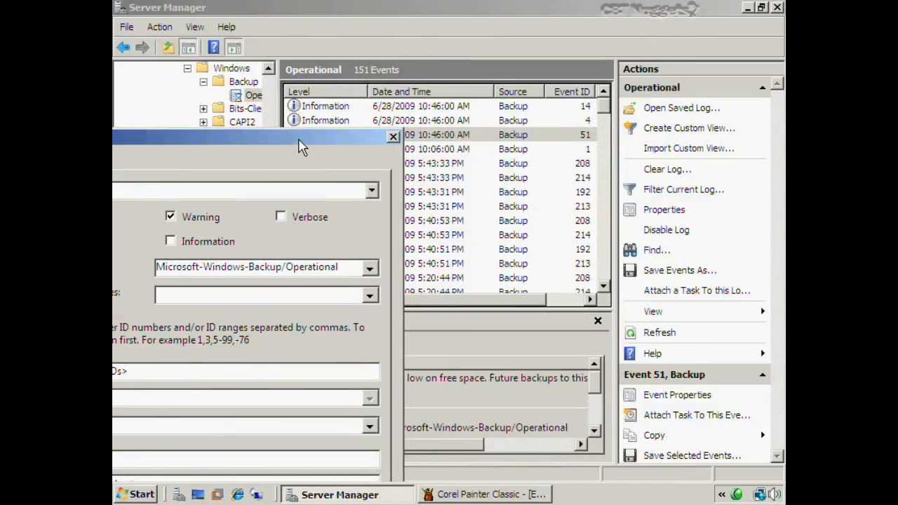
pyautogui.moveTo(301, 145); pyautogui.dragTo(601, 15)
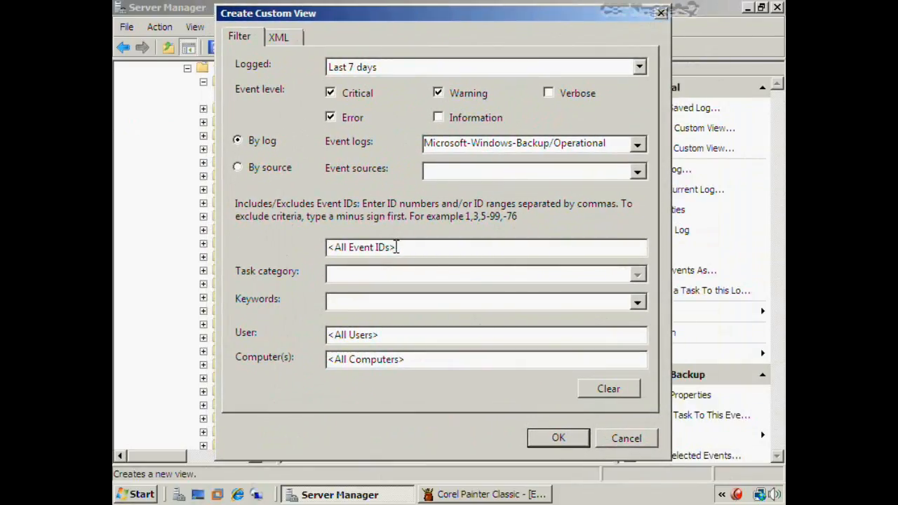
pyautogui.click(637, 303)
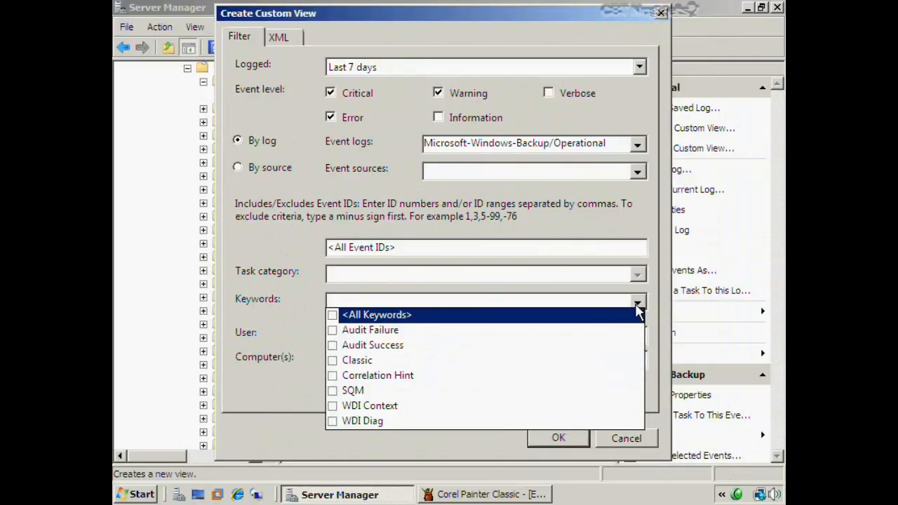
pyautogui.click(637, 303)
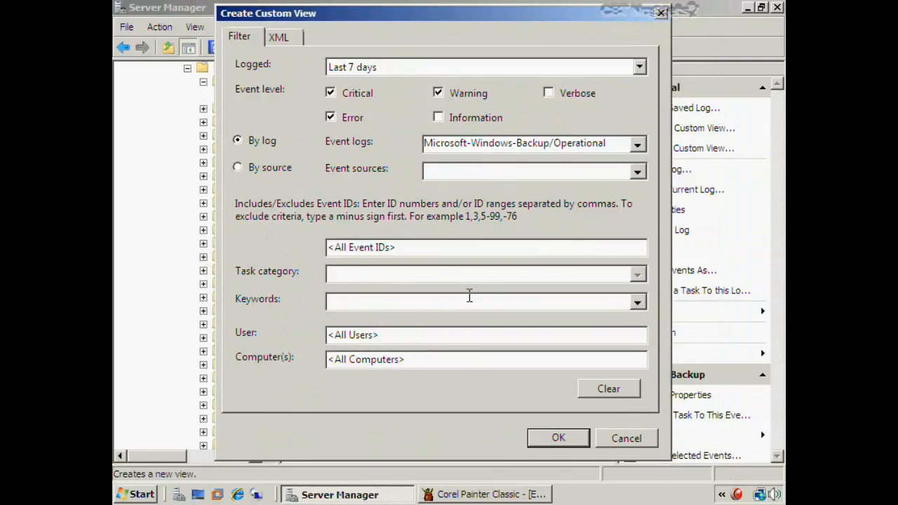
pyautogui.click(397, 340)
pyautogui.click(424, 359)
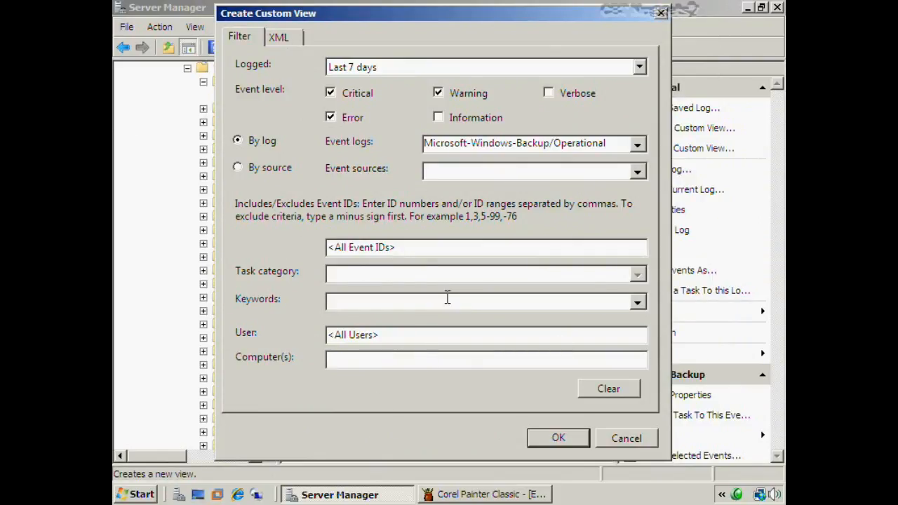
pyautogui.click(276, 38)
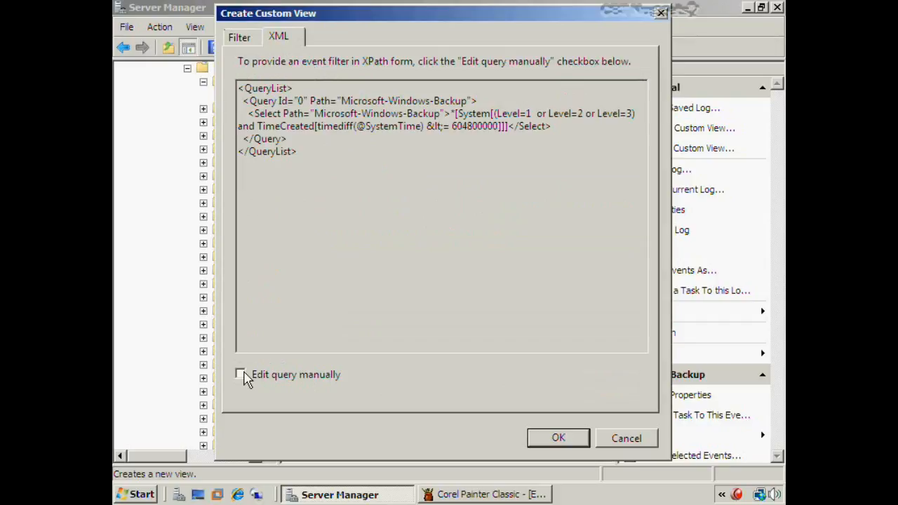
pyautogui.click(242, 37)
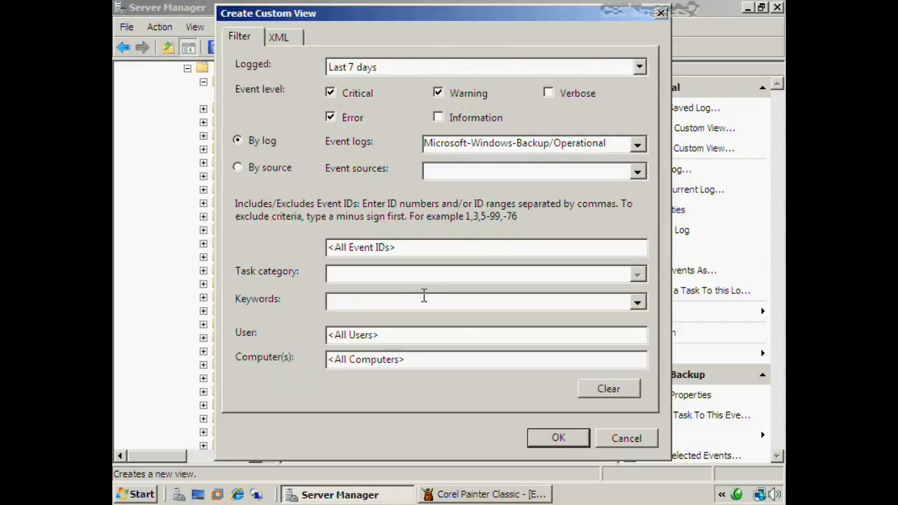
pyautogui.click(542, 445)
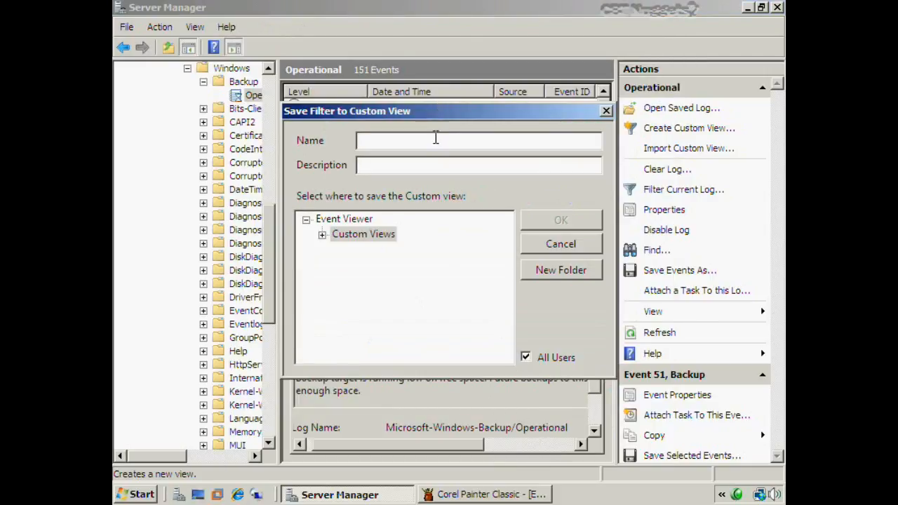
# Name the view 'Warnings Criticals for Backup' and save it in a new 'Backup' folder under Custom Views
pyautogui.write('Warning')
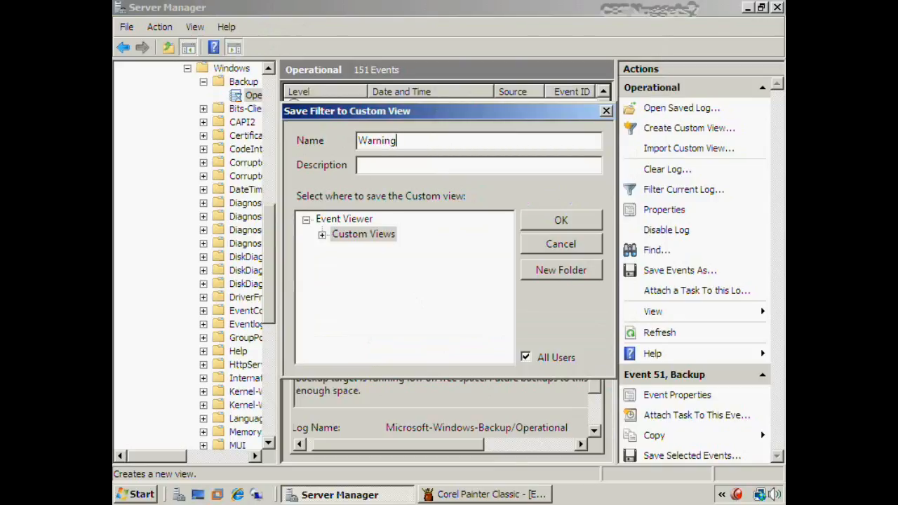
pyautogui.write('s Criticals for Backup')
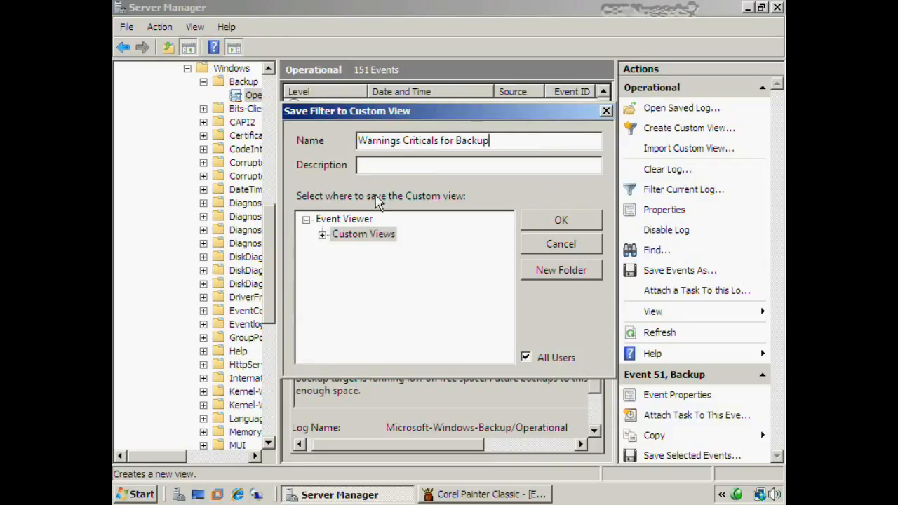
pyautogui.click(322, 235)
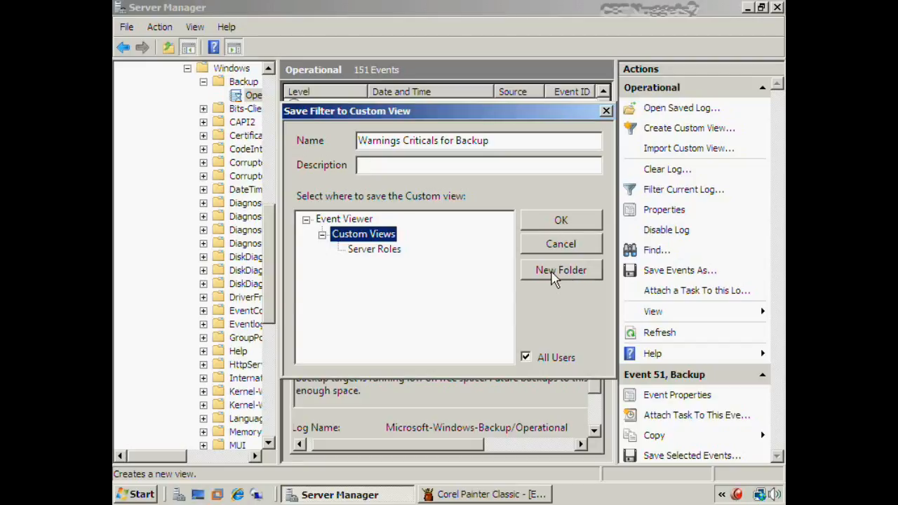
pyautogui.click(554, 278)
pyautogui.write('Backup')
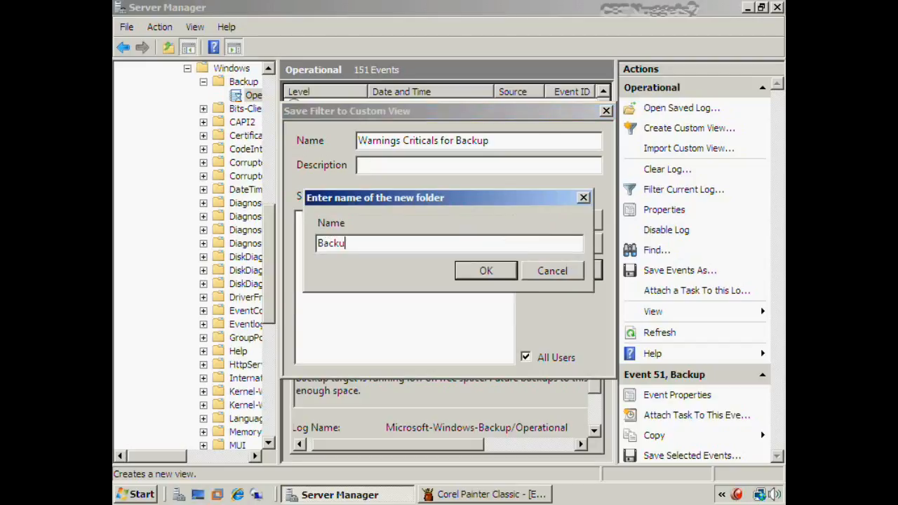
pyautogui.press('Return')
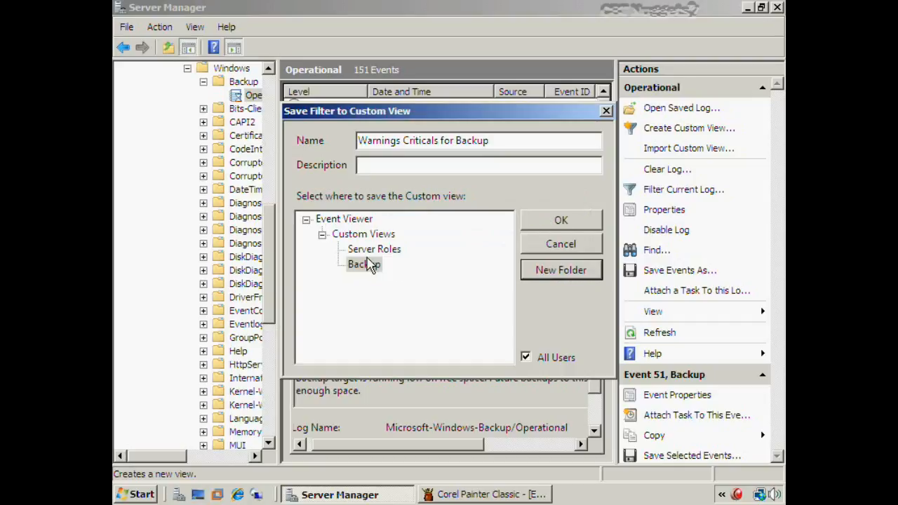
pyautogui.click(368, 264)
pyautogui.click(561, 223)
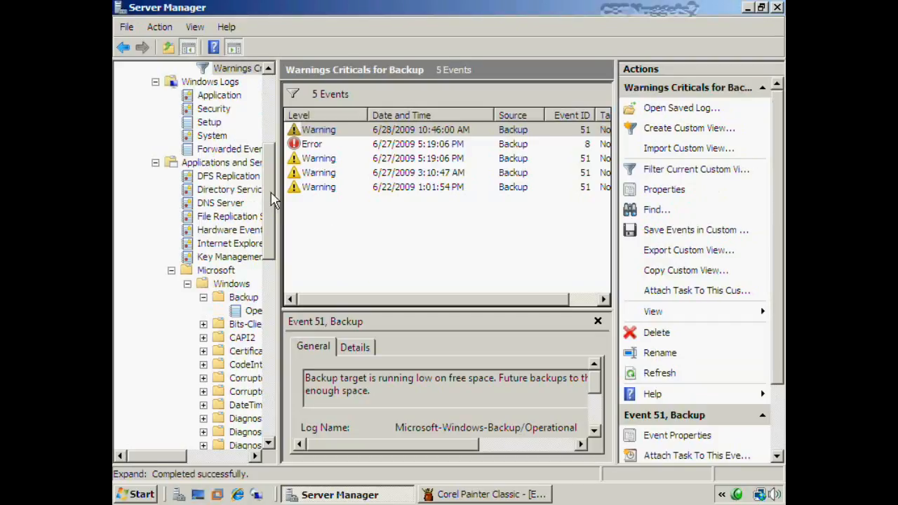
# Open the Warnings Criticals for Backup view from the Custom Views > Backup folder
pyautogui.scroll(2, 278, 162)
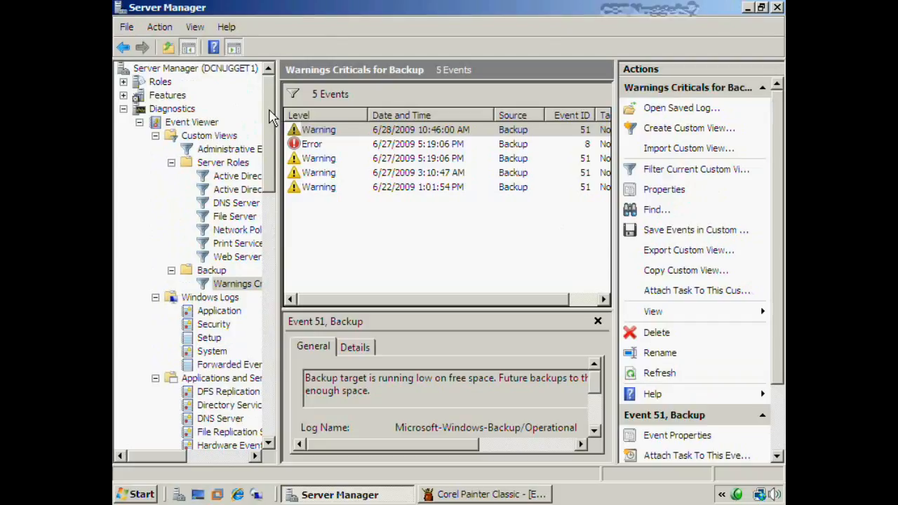
pyautogui.click(217, 139)
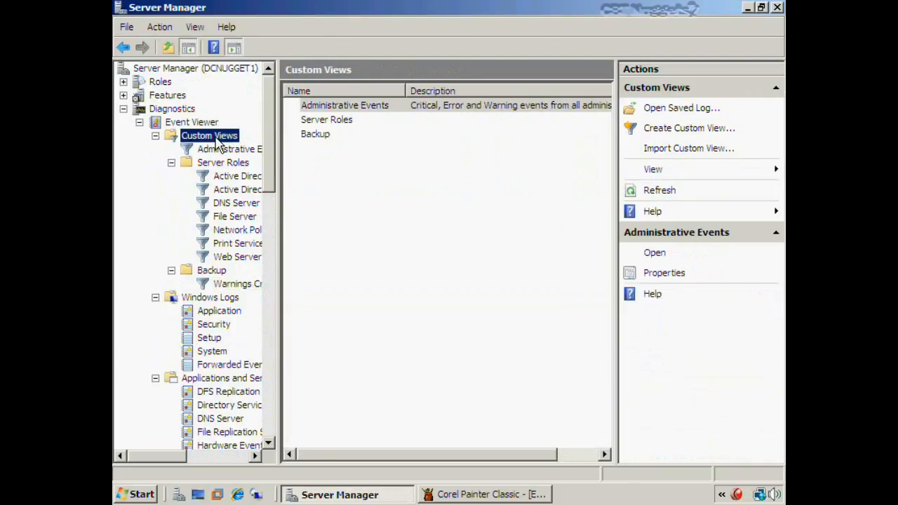
pyautogui.doubleClick(317, 134)
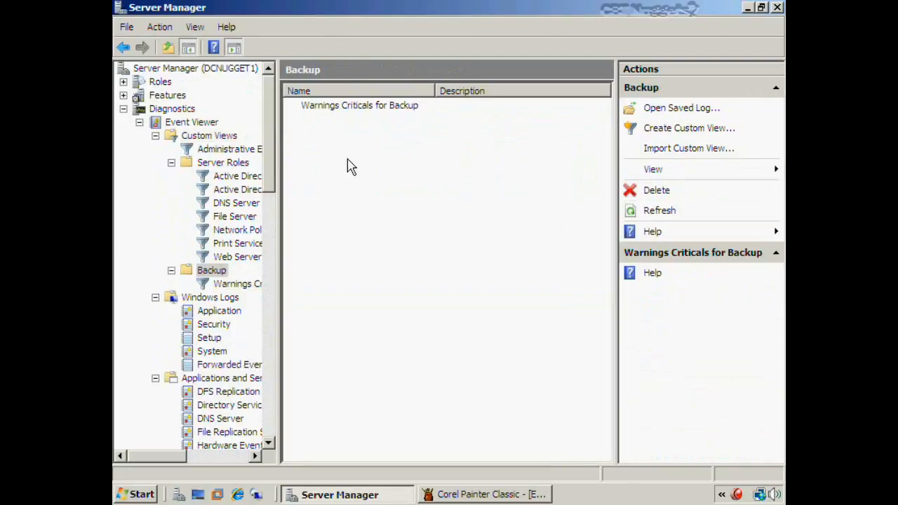
pyautogui.doubleClick(341, 107)
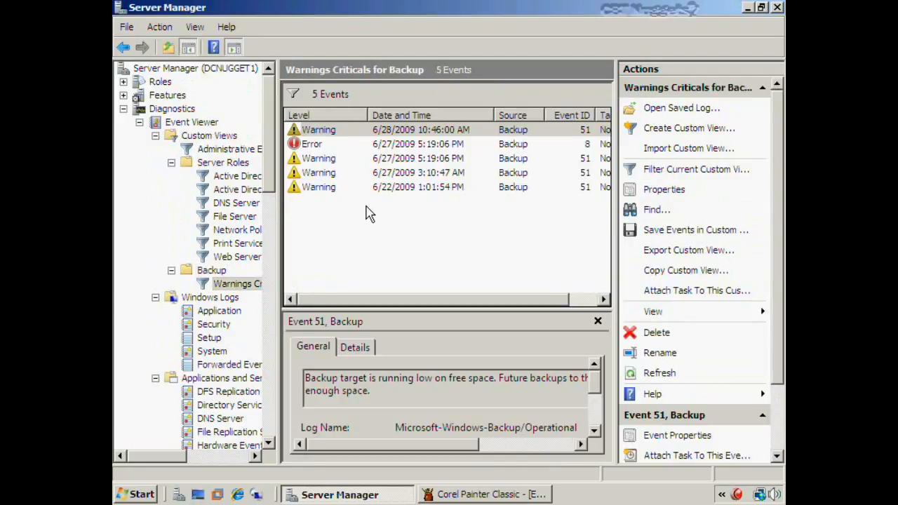
# Inspect the four Warning 51 events, ending on Error event 8 'Backup cancelled.'
pyautogui.click(348, 132)
pyautogui.click(336, 161)
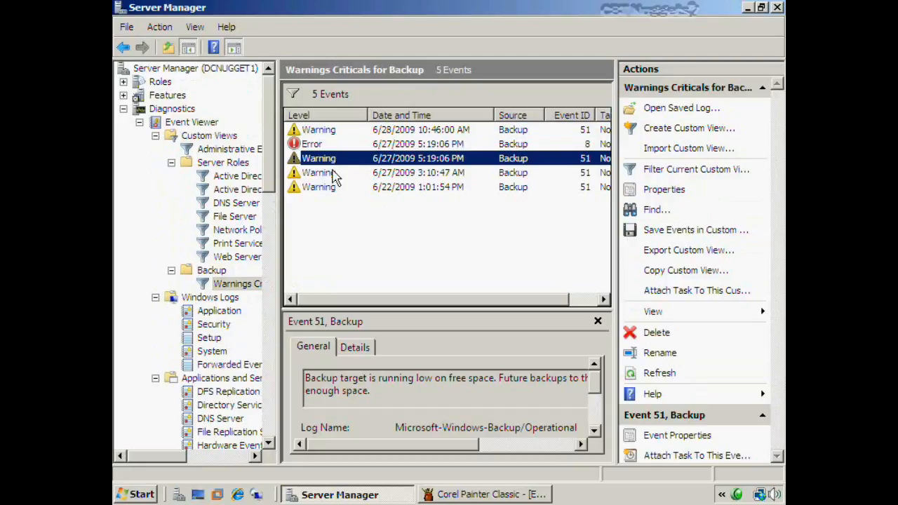
pyautogui.click(332, 173)
pyautogui.click(327, 191)
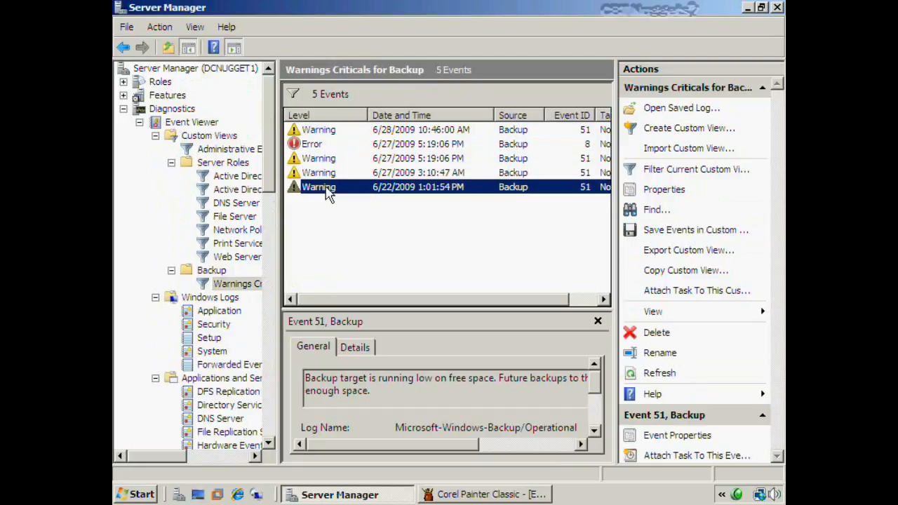
pyautogui.click(321, 144)
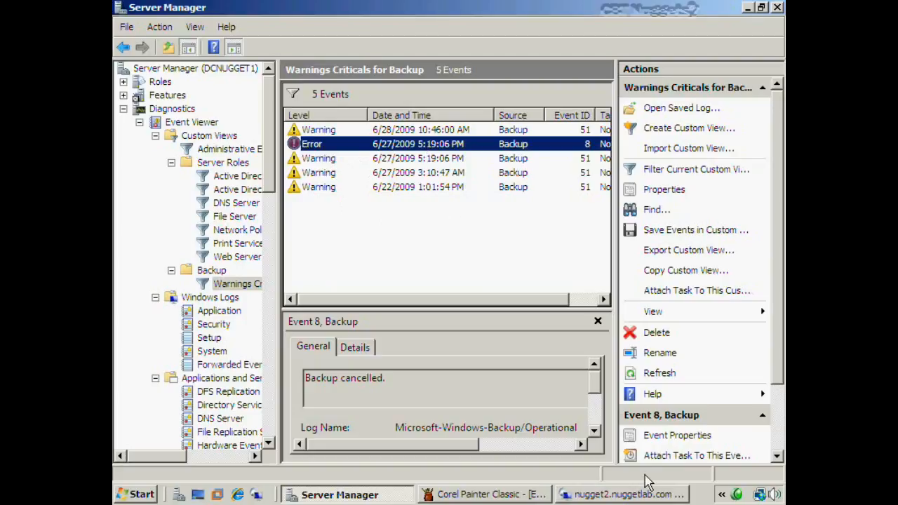
# Open nugget2's Application log remotely, then return to the local Backup custom view and clear the selection
pyautogui.click(626, 496)
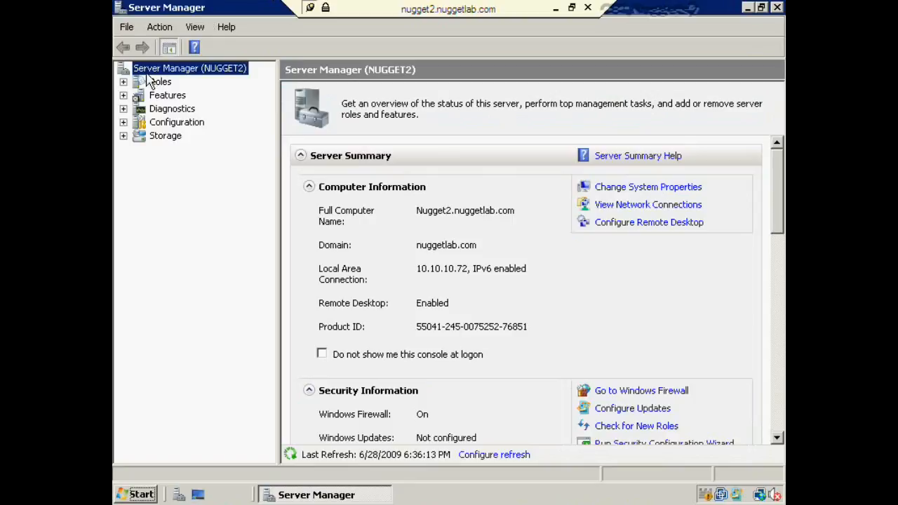
pyautogui.click(124, 109)
pyautogui.click(139, 122)
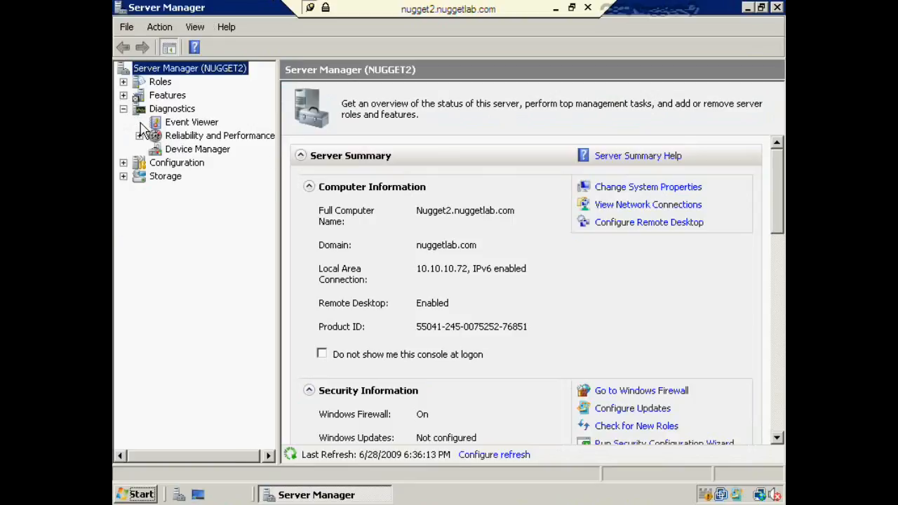
pyautogui.click(155, 149)
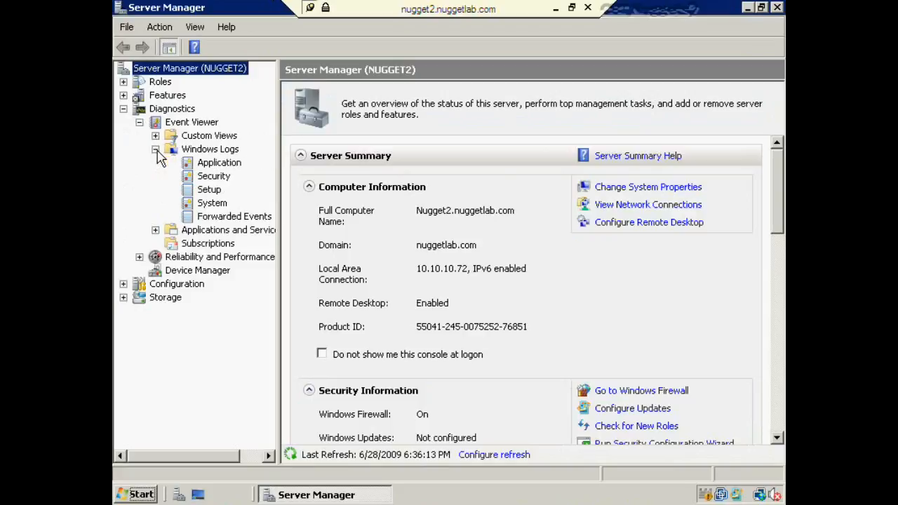
pyautogui.click(210, 164)
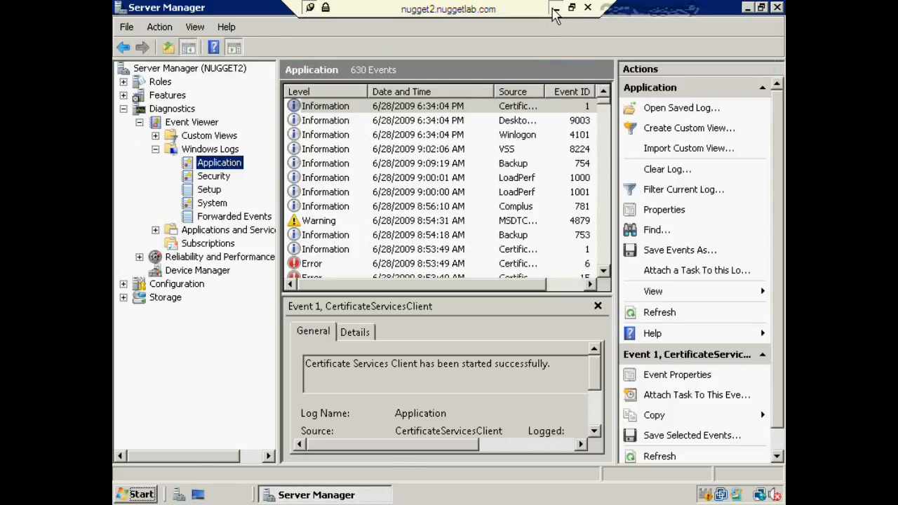
pyautogui.click(556, 8)
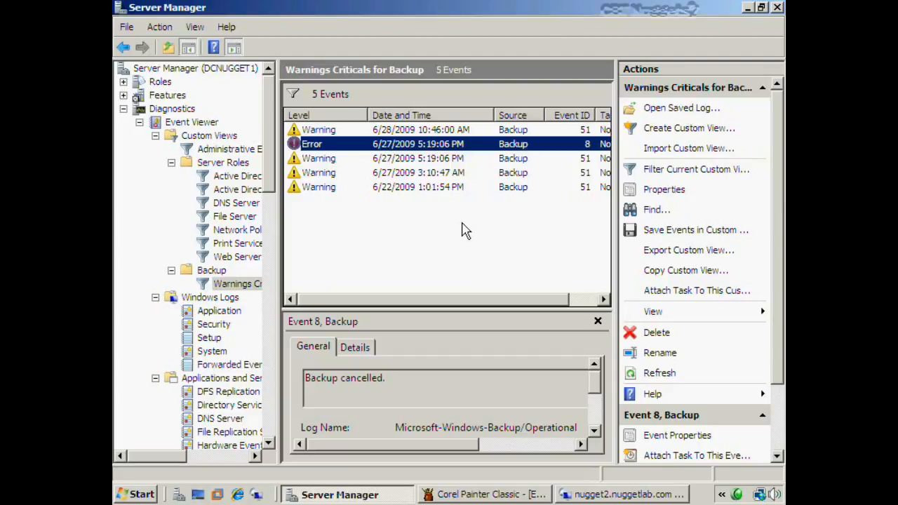
pyautogui.click(465, 230)
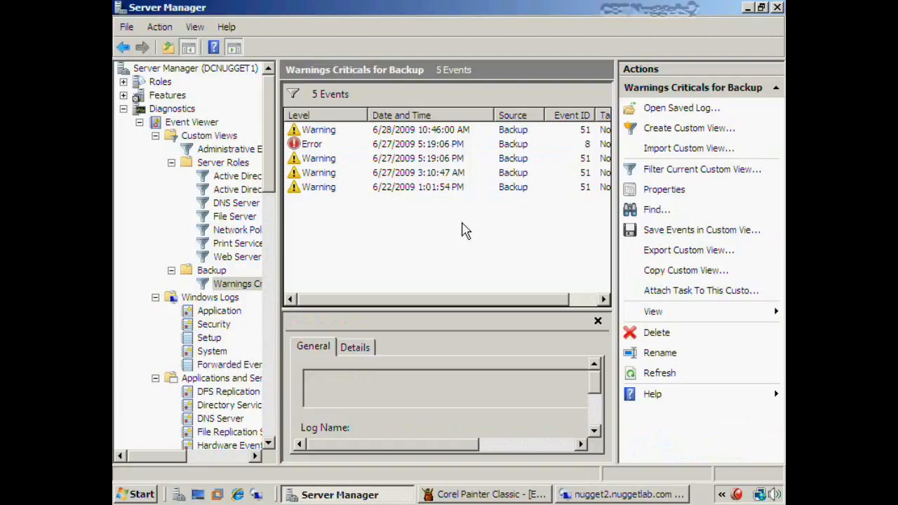
# Tick Subscriptions on the Event Logs slide and underline the Event Forwarding title
pyautogui.click(454, 499)
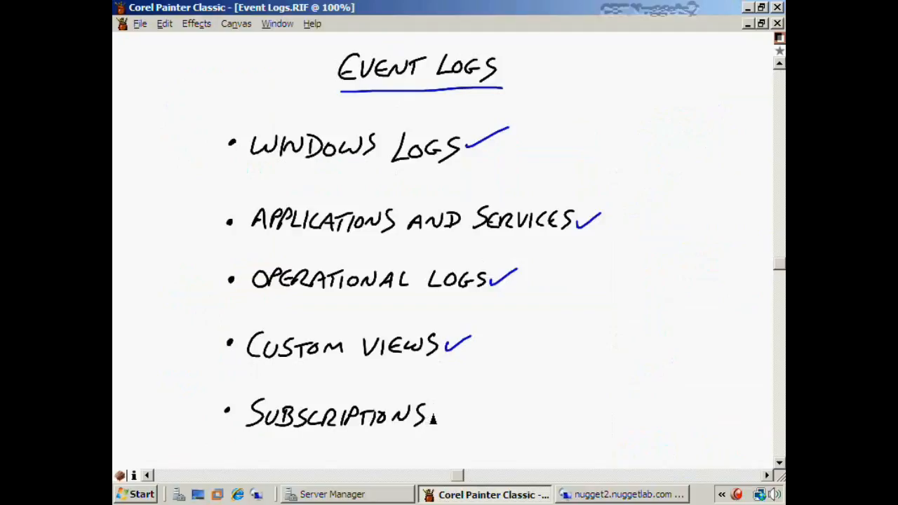
pyautogui.moveTo(431, 413); pyautogui.dragTo(460, 403)
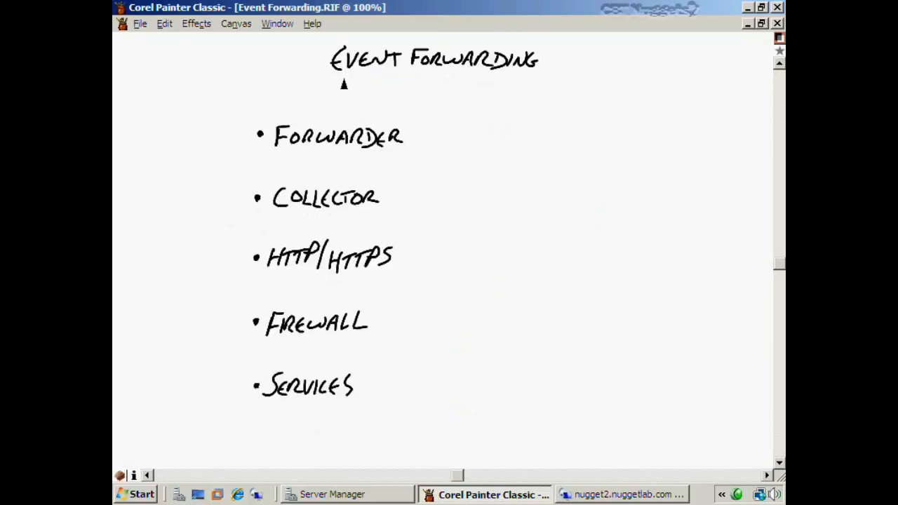
pyautogui.moveTo(343, 81); pyautogui.dragTo(530, 77)
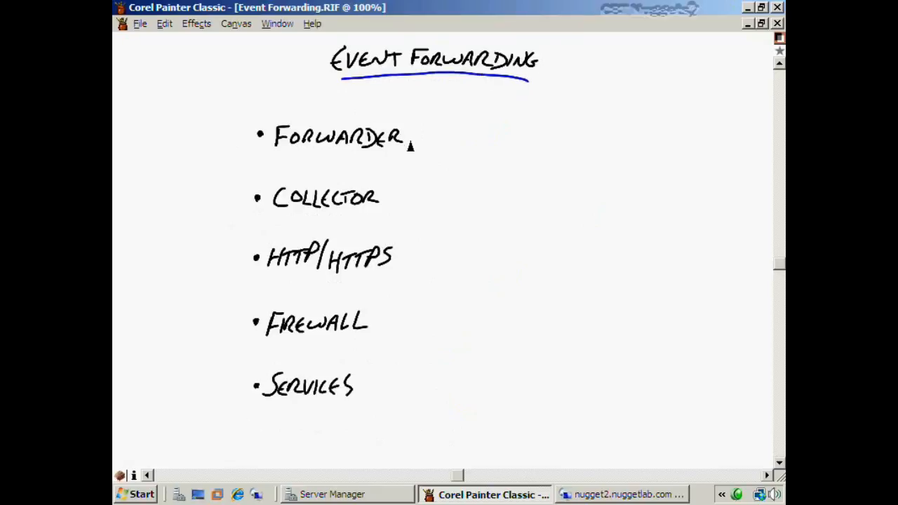
# Tick Forwarder, Collector, Firewall and Services, underline HTTP and HTTPS, then minimise Painter
pyautogui.moveTo(409, 144); pyautogui.dragTo(451, 125)
pyautogui.moveTo(383, 199); pyautogui.dragTo(413, 187)
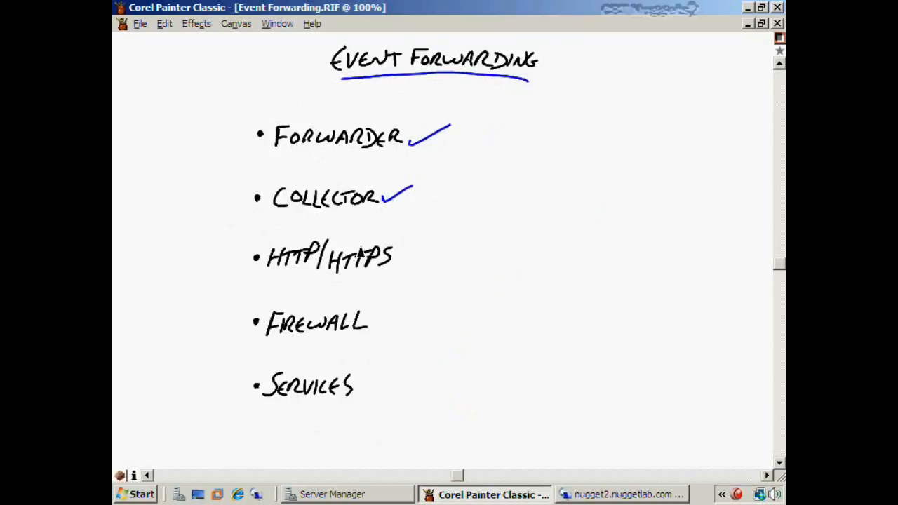
pyautogui.moveTo(266, 278); pyautogui.dragTo(302, 276)
pyautogui.moveTo(333, 279)
pyautogui.mouseDown()
pyautogui.moveTo(401, 279)
pyautogui.moveTo(435, 250)
pyautogui.mouseUp()
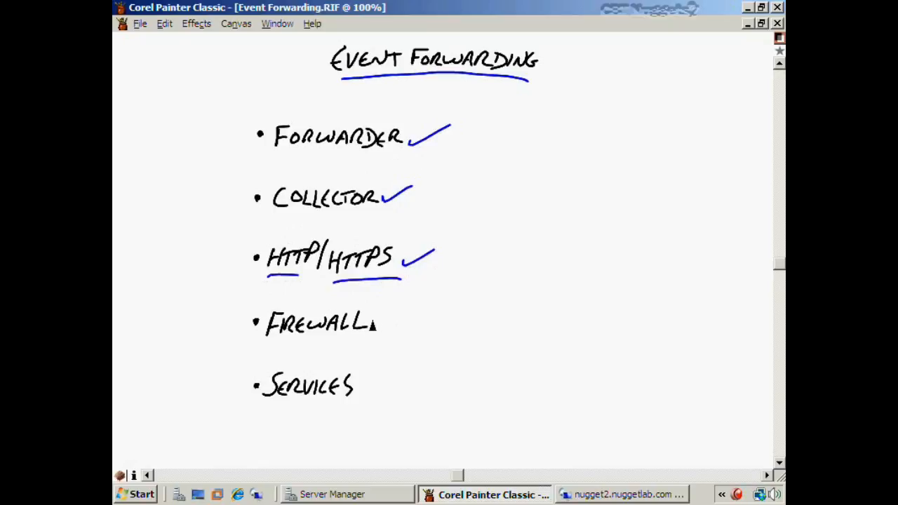
pyautogui.moveTo(372, 321); pyautogui.dragTo(403, 306)
pyautogui.moveTo(363, 385); pyautogui.dragTo(390, 376)
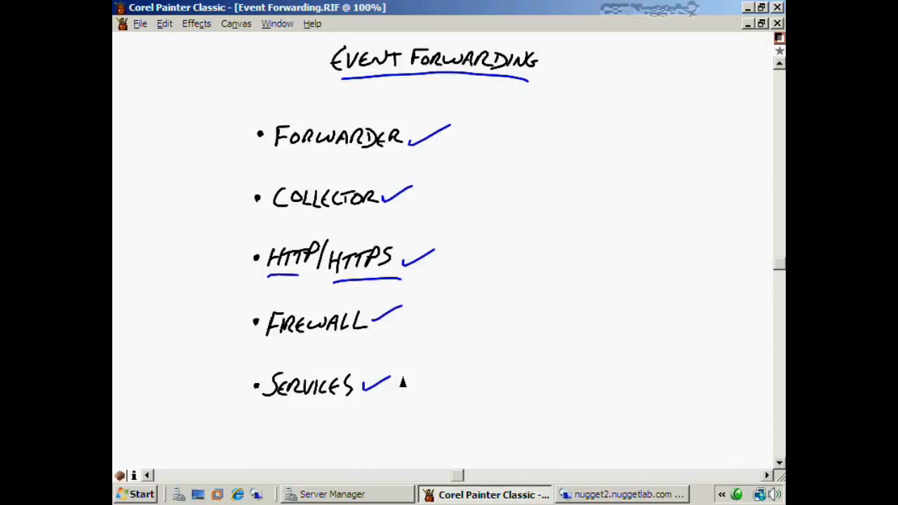
pyautogui.click(747, 7)
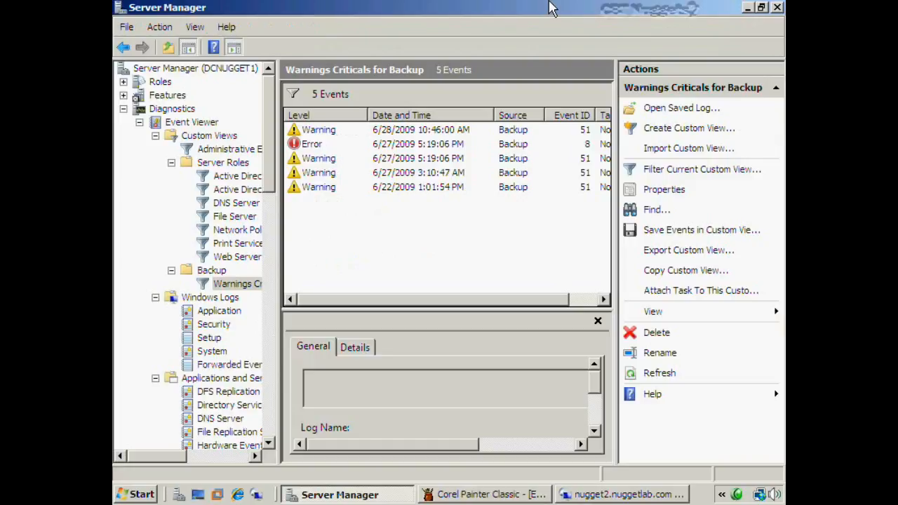
# Launch Command Prompt as administrator on nugget2 and approve the UAC prompt
pyautogui.click(435, 385)
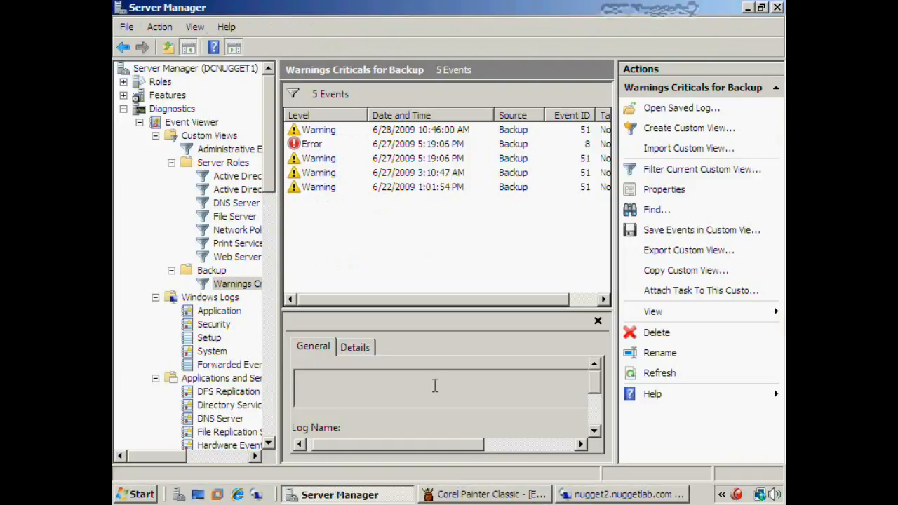
pyautogui.click(594, 499)
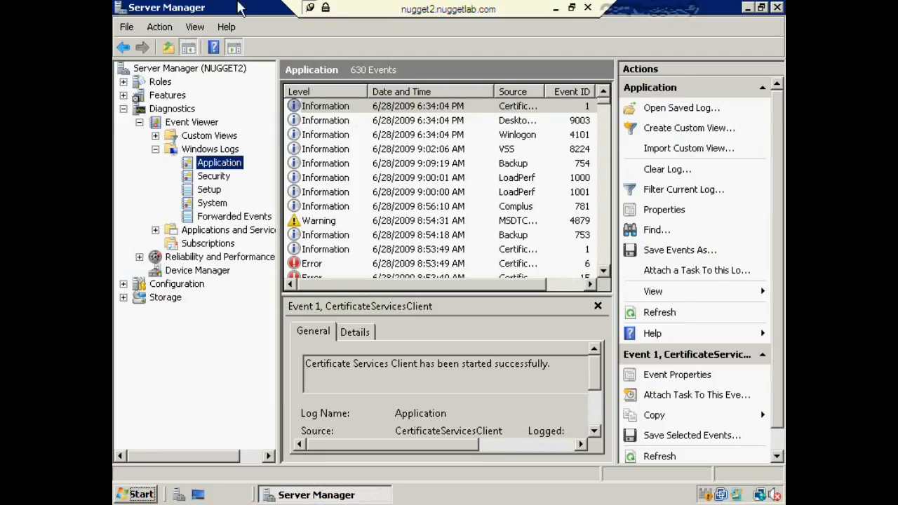
pyautogui.click(129, 492)
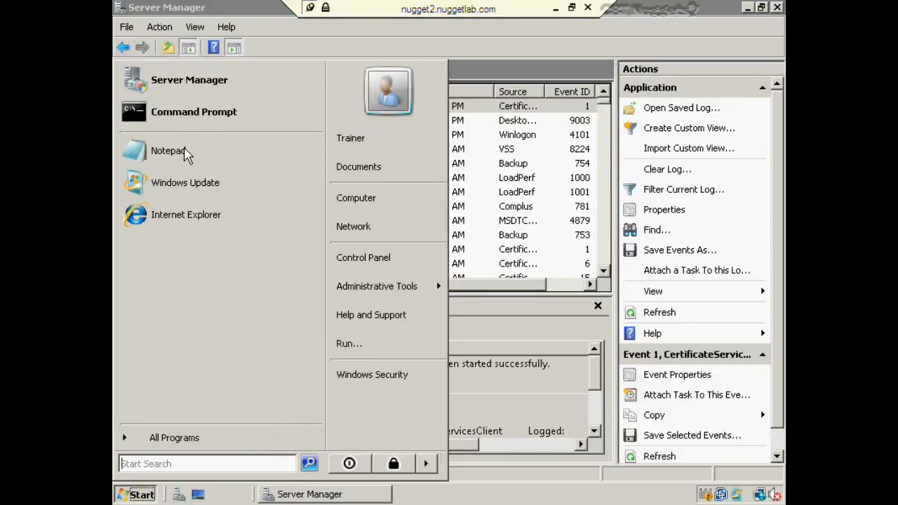
pyautogui.rightClick(195, 115)
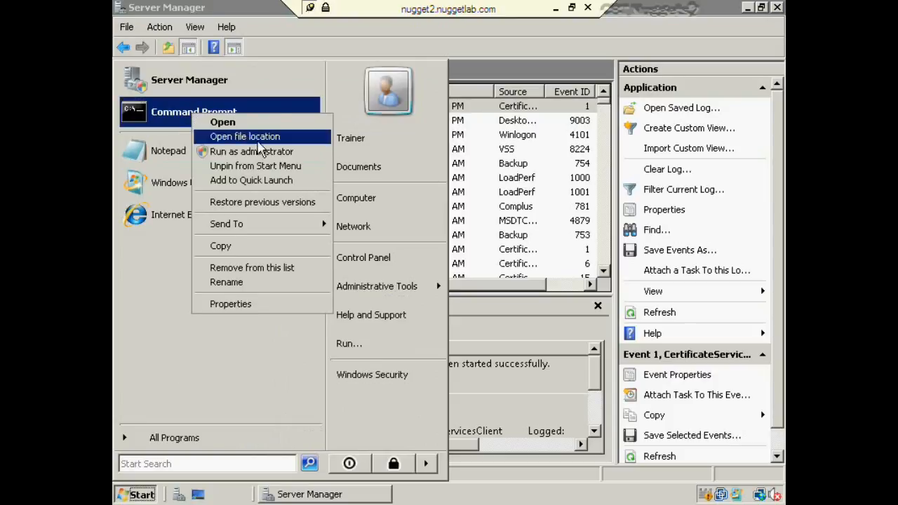
pyautogui.click(267, 153)
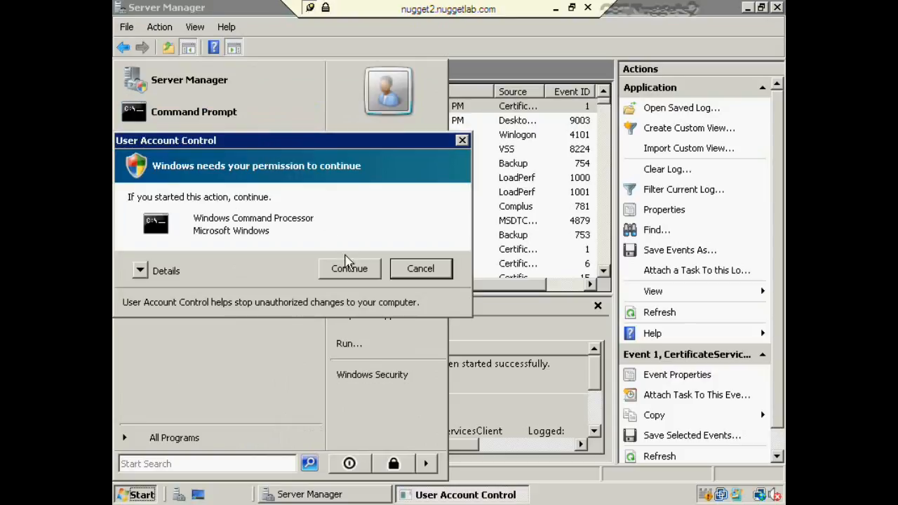
pyautogui.click(348, 266)
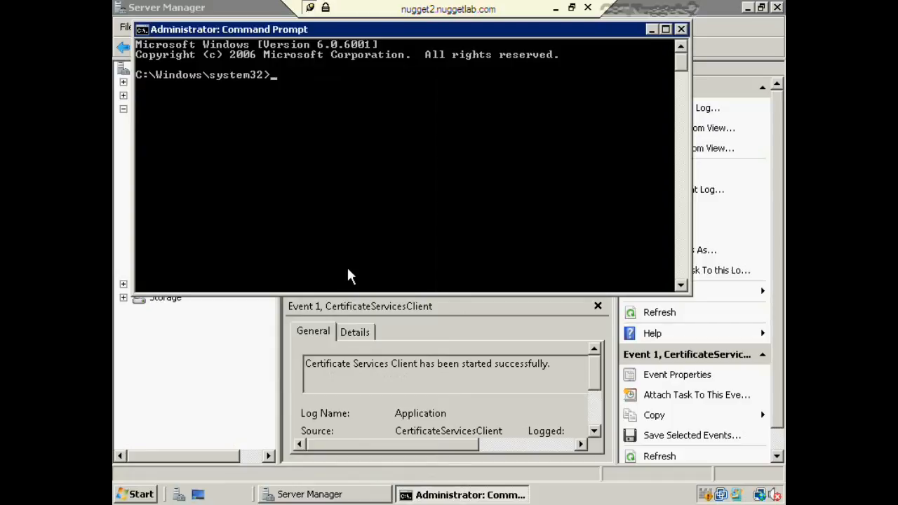
# Run winrm quickconfig and answer y to create the HTTP listener and firewall exception
pyautogui.write('winrm quickconfi')
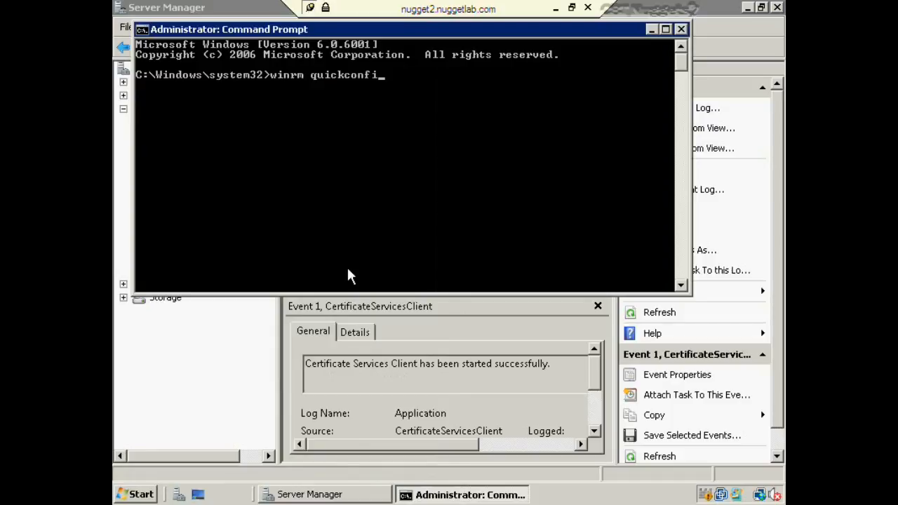
pyautogui.write('g')
pyautogui.press('Return')
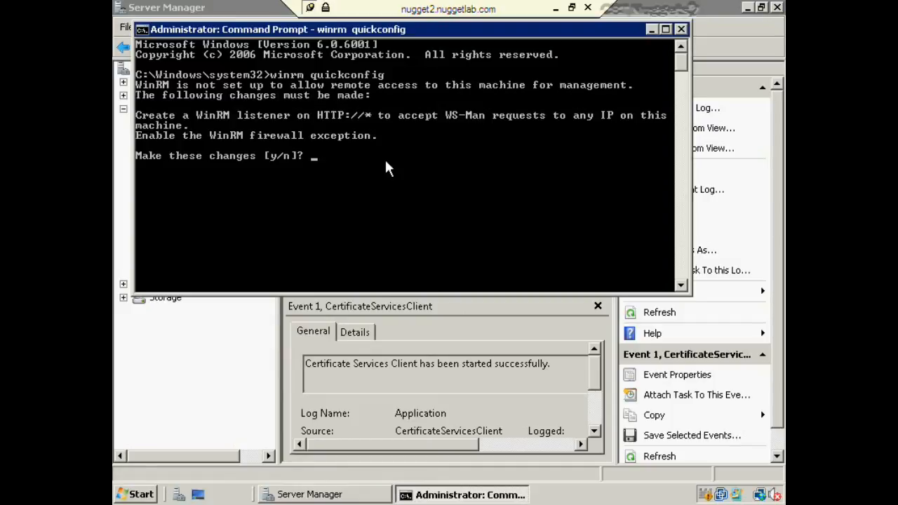
pyautogui.write('y')
pyautogui.press('Return')
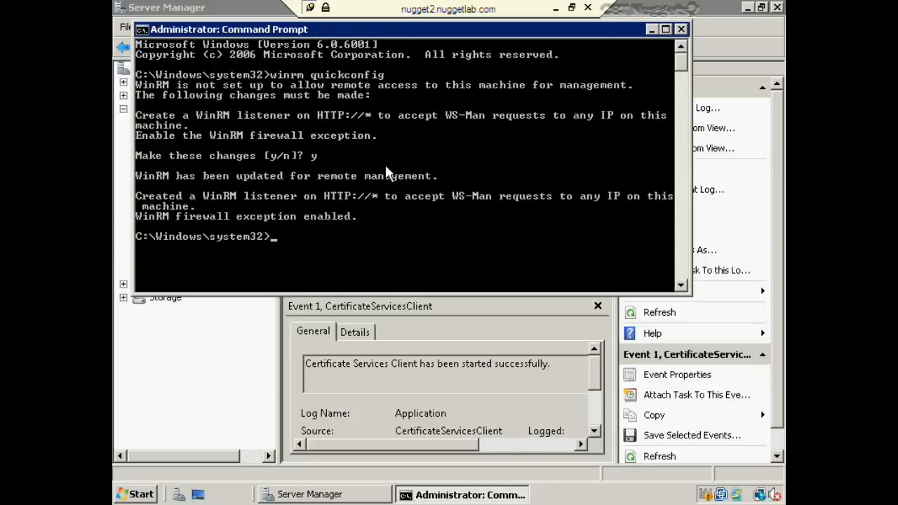
# Add DCNugget1$ to the "event log readers" local group via net localgroup, then return to Server Manager
pyautogui.write('net localgroup "evn')
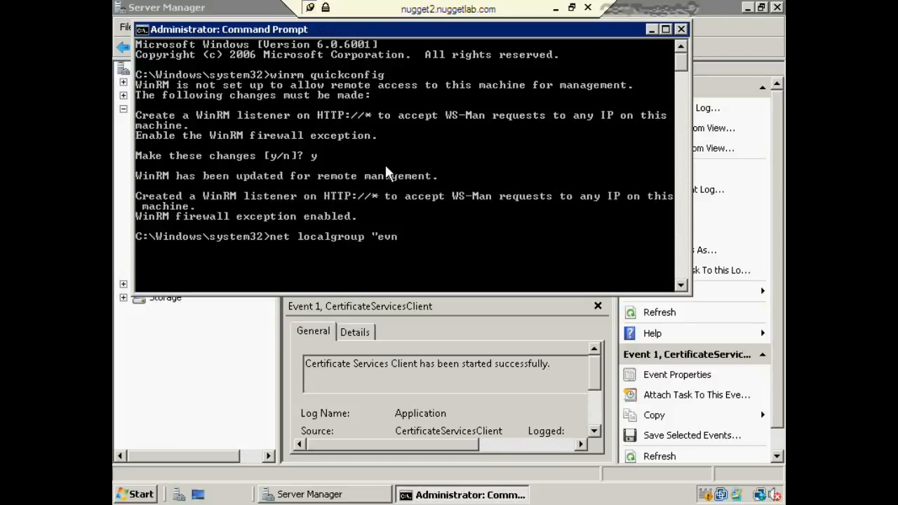
pyautogui.press('BackSpace')
pyautogui.write('ent log readers"')
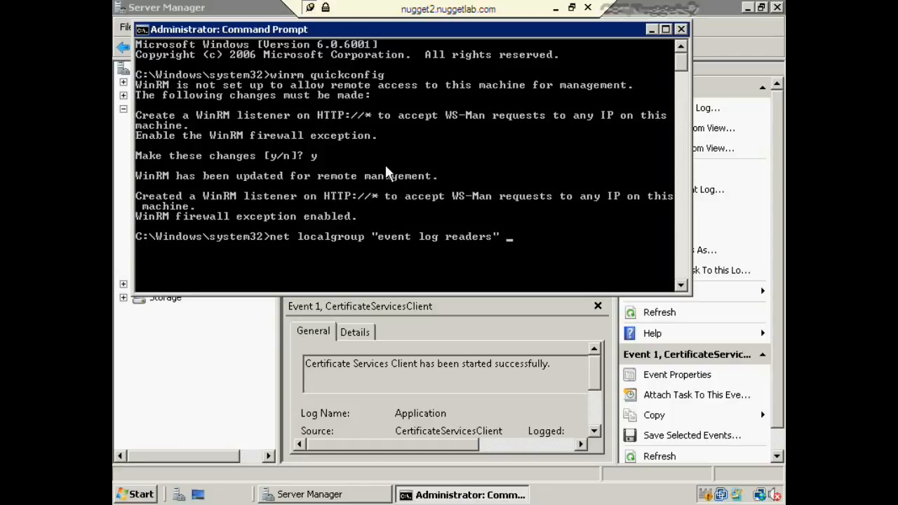
pyautogui.write(' DCNugget1$')
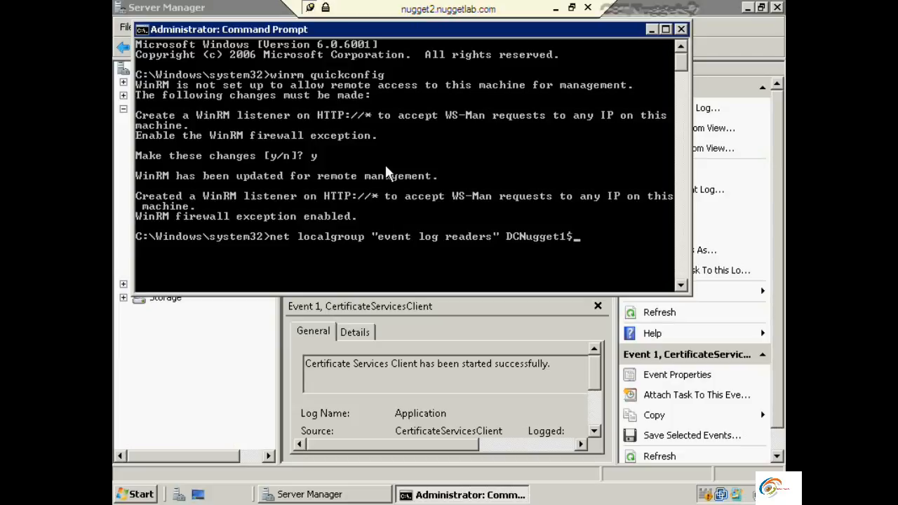
pyautogui.write(' /add')
pyautogui.press('Return')
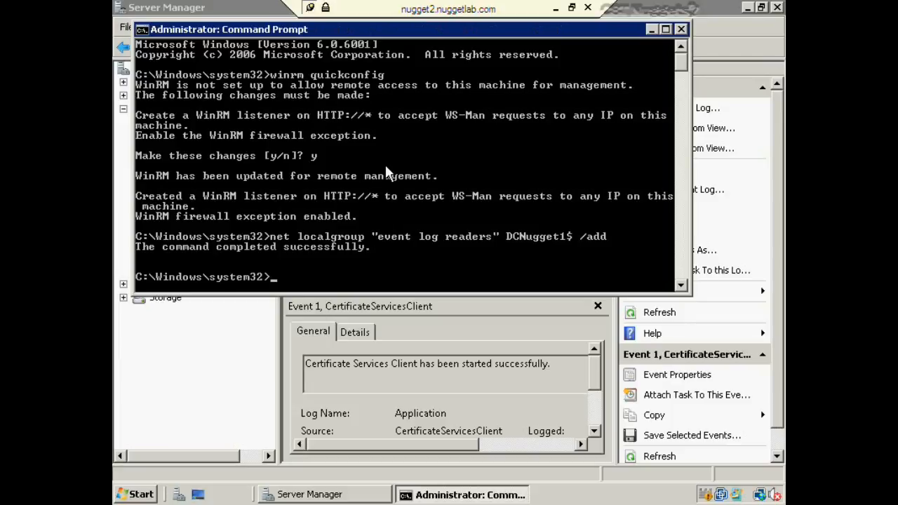
pyautogui.hotkey('alt', 'Tab')
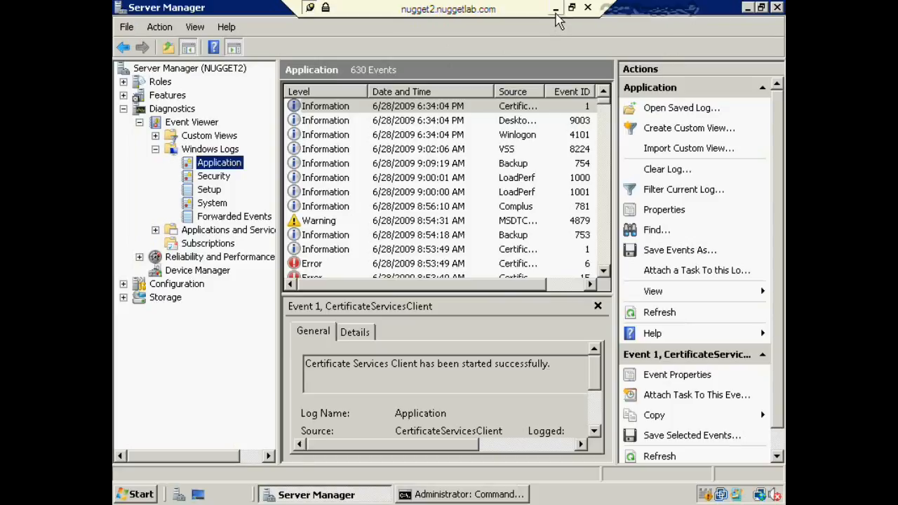
# Leave the nugget2 remote session and open an administrator Command Prompt on DCNUGGET1
pyautogui.click(556, 10)
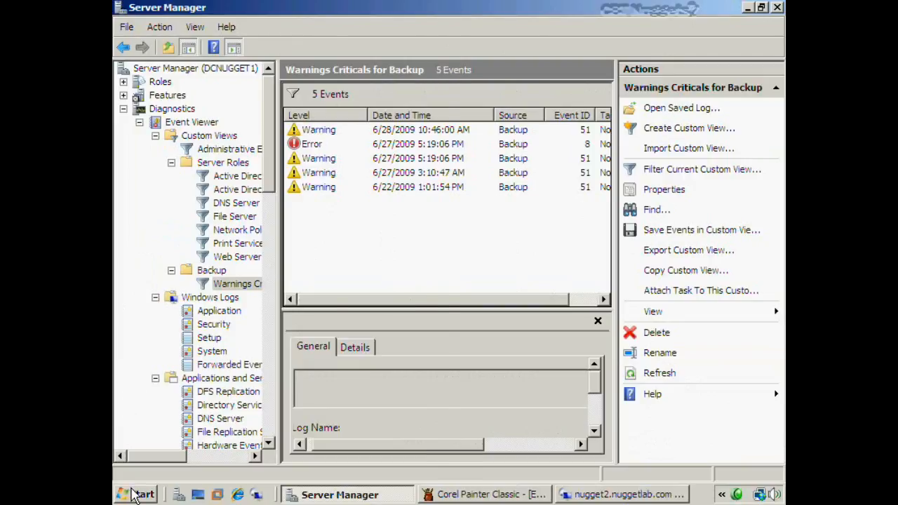
pyautogui.click(138, 494)
pyautogui.rightClick(206, 122)
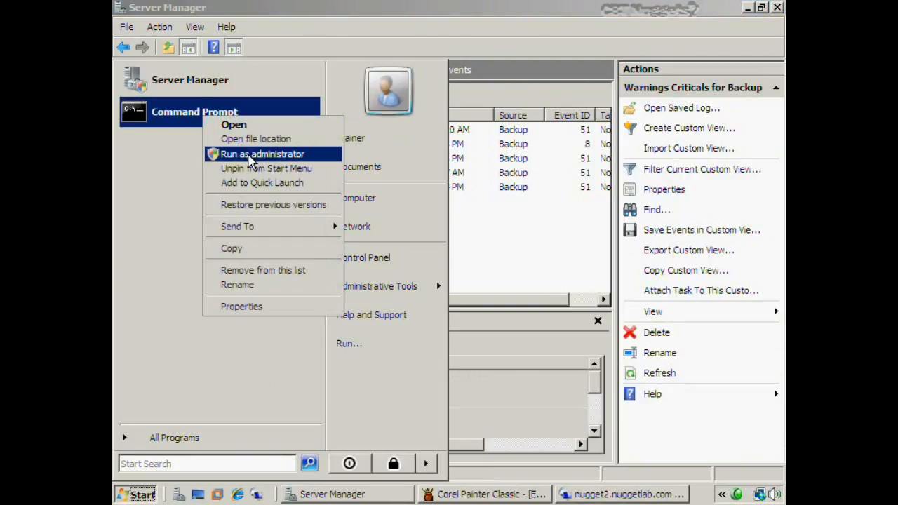
pyautogui.click(244, 151)
pyautogui.click(355, 274)
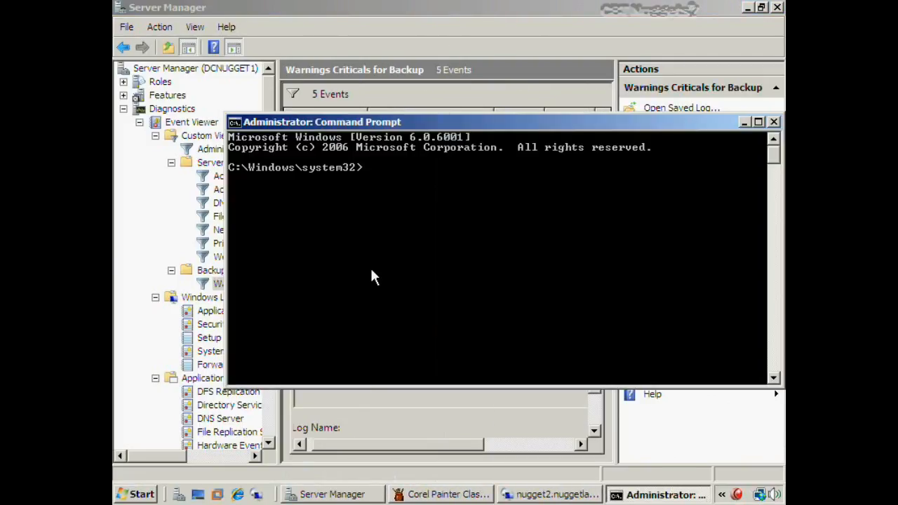
# Run wecutil qc and answer y to set the Event Collector service to Delay-Start
pyautogui.write('wecutil qc')
pyautogui.press('Return')
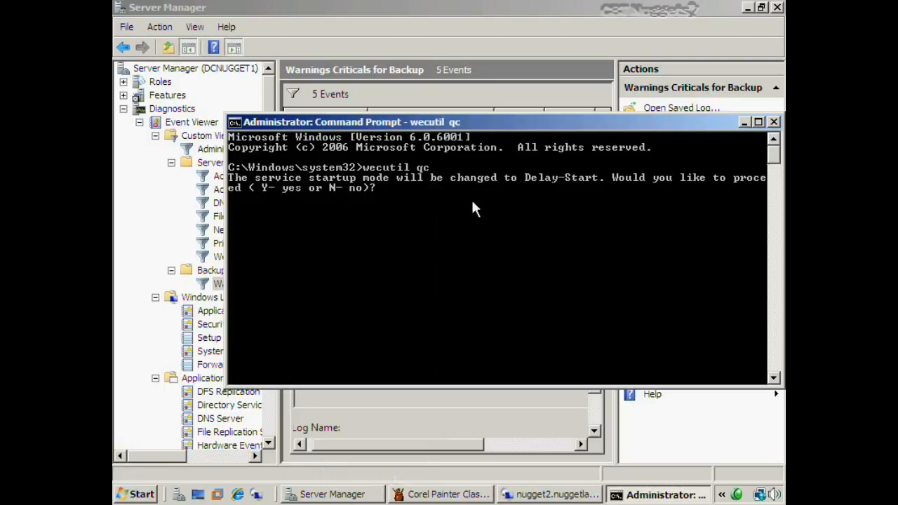
pyautogui.write('y')
pyautogui.press('Return')
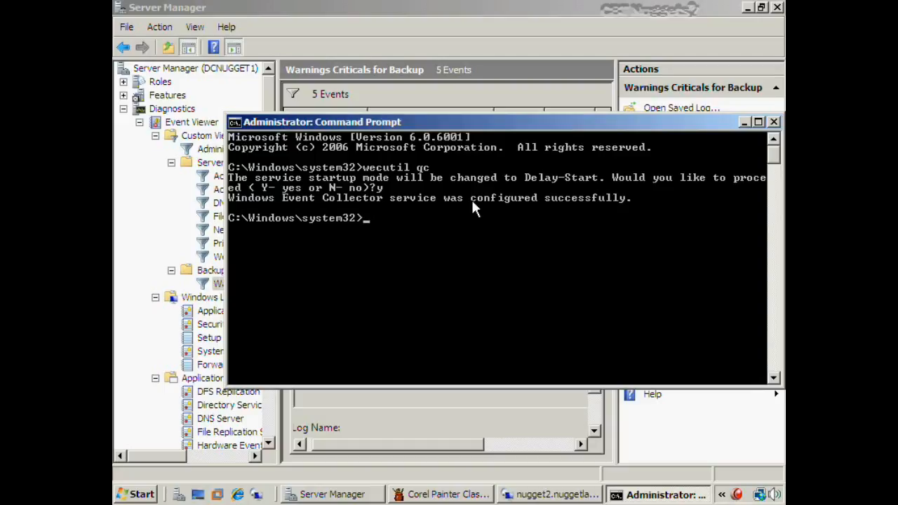
pyautogui.click(568, 268)
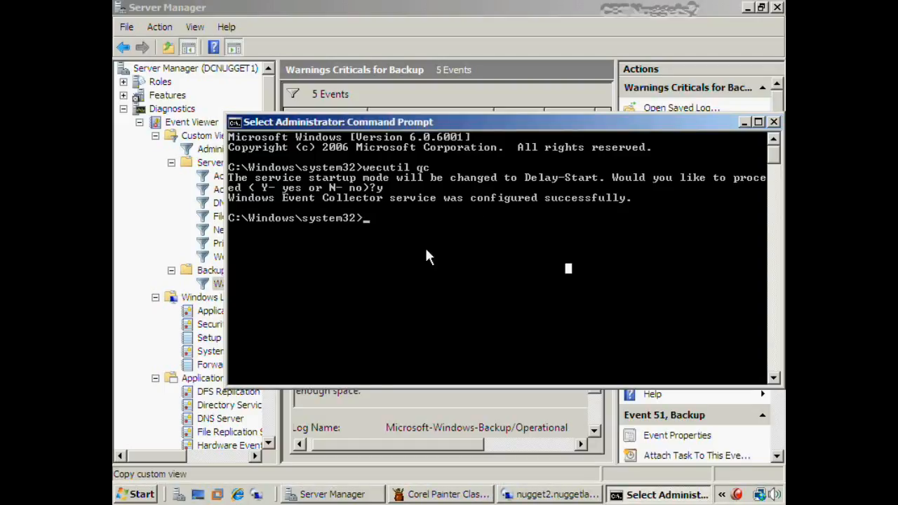
# In Server Manager's Services, confirm Windows Event Collector is started with Automatic (Delayed Start)
pyautogui.click(309, 8)
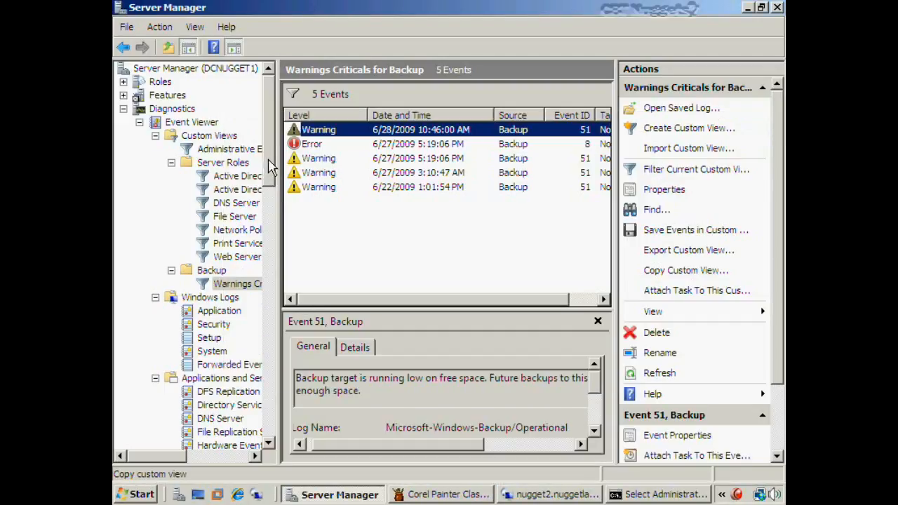
pyautogui.moveTo(270, 169); pyautogui.dragTo(265, 441)
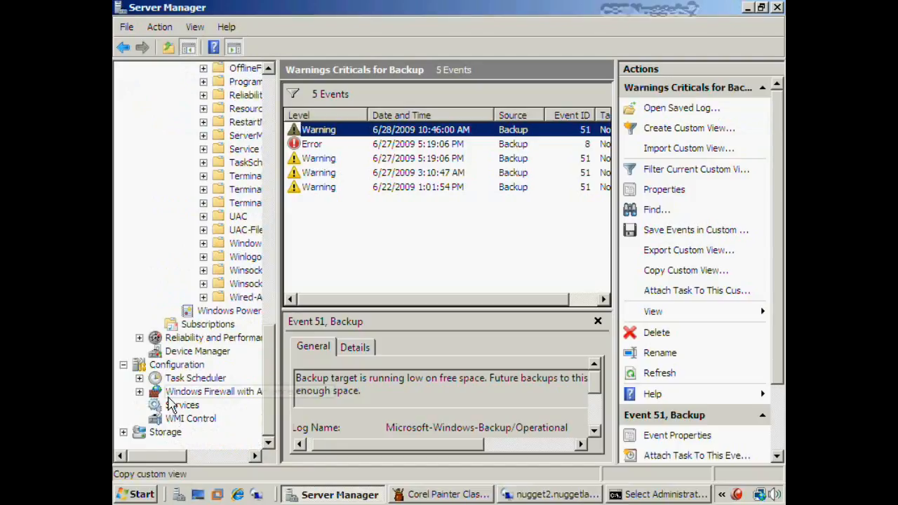
pyautogui.click(162, 407)
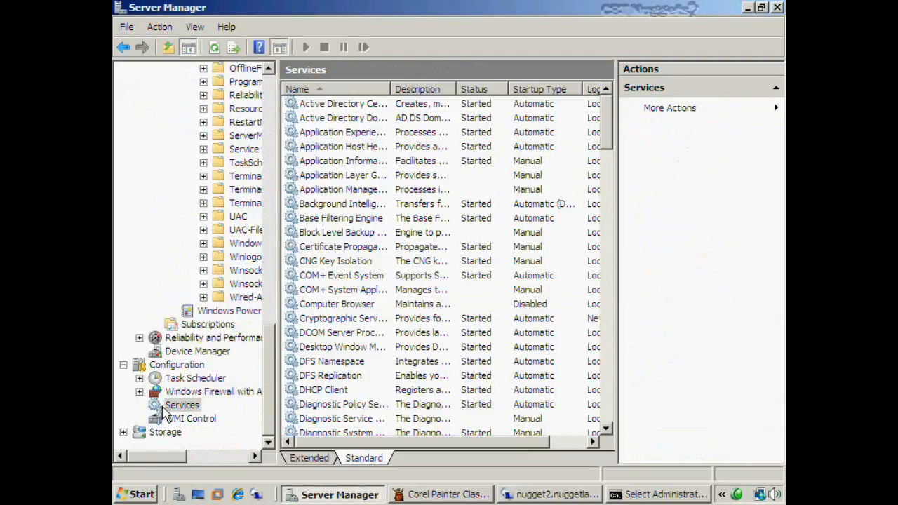
pyautogui.moveTo(607, 130); pyautogui.dragTo(607, 421)
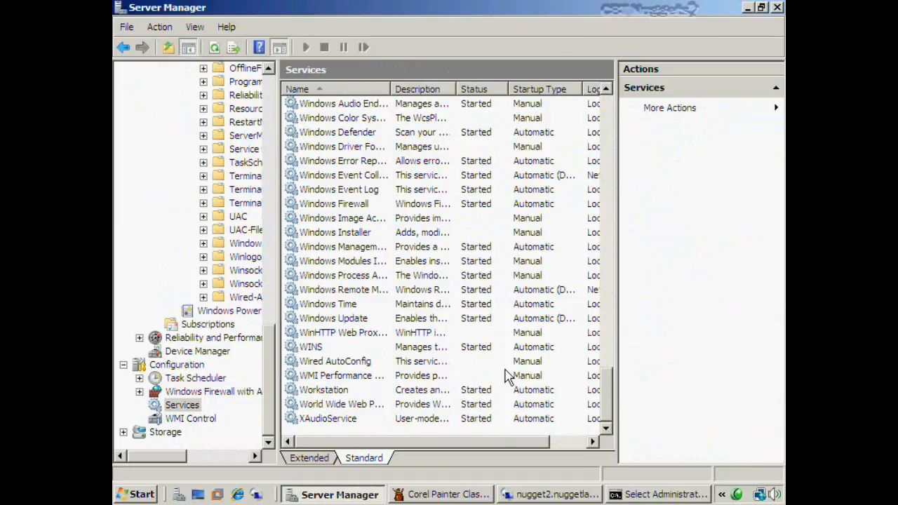
pyautogui.click(359, 176)
pyautogui.doubleClick(391, 89)
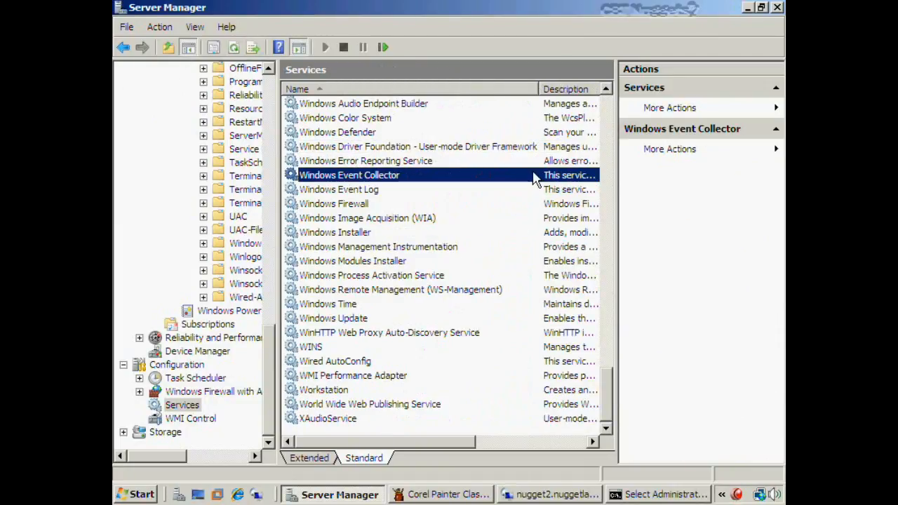
pyautogui.moveTo(432, 446); pyautogui.dragTo(528, 445)
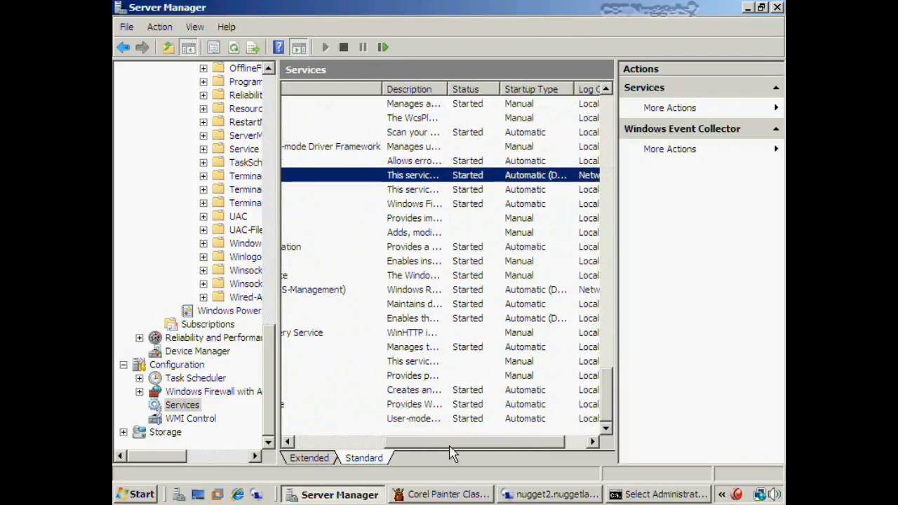
pyautogui.moveTo(452, 443); pyautogui.dragTo(353, 441)
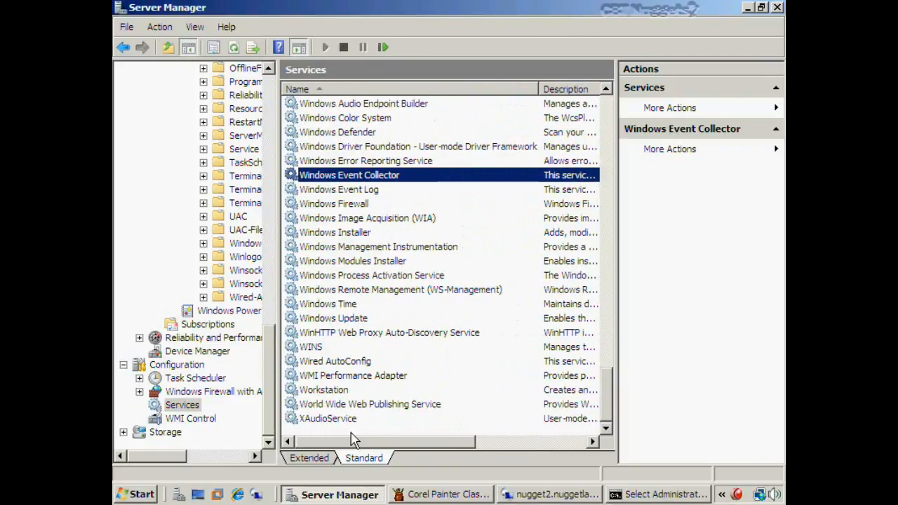
# Check the Windows Remote Management service, then open Event Viewer's Subscriptions list
pyautogui.click(393, 290)
pyautogui.moveTo(419, 445); pyautogui.dragTo(393, 445)
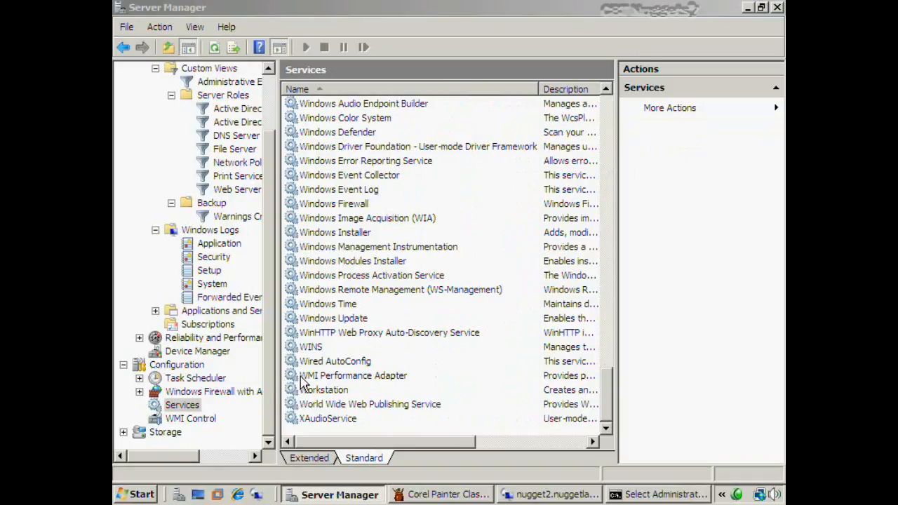
pyautogui.moveTo(271, 393); pyautogui.dragTo(263, 225)
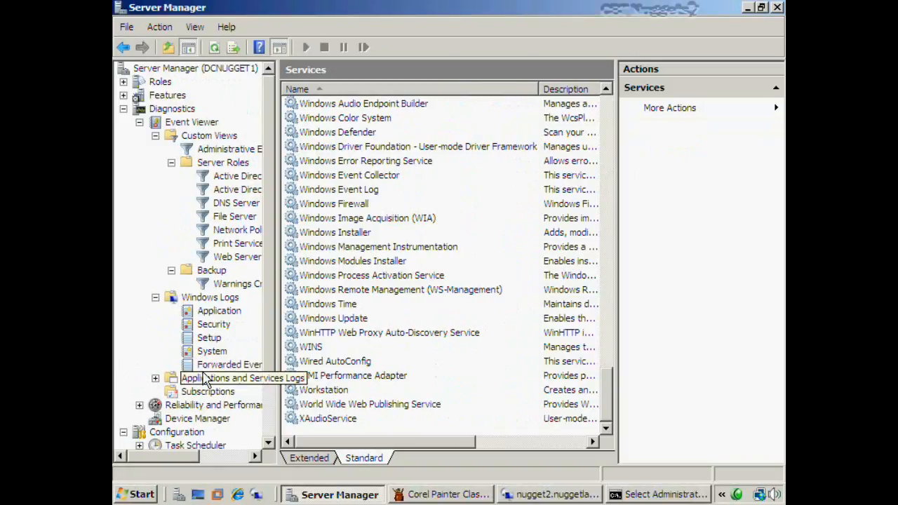
pyautogui.click(200, 395)
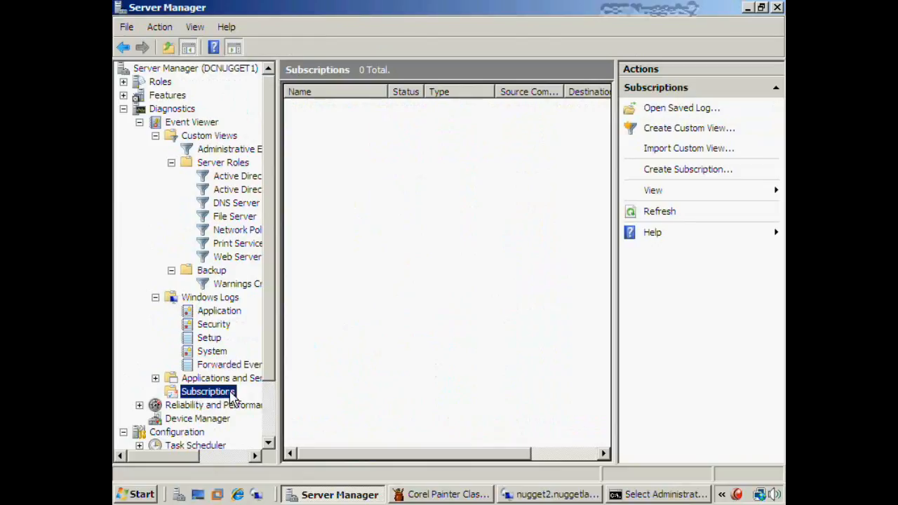
# Create the collector-initiated subscription 'Criticals and Warnings from Nugget2' with Forwarded Events as the destination log
pyautogui.rightClick(232, 397)
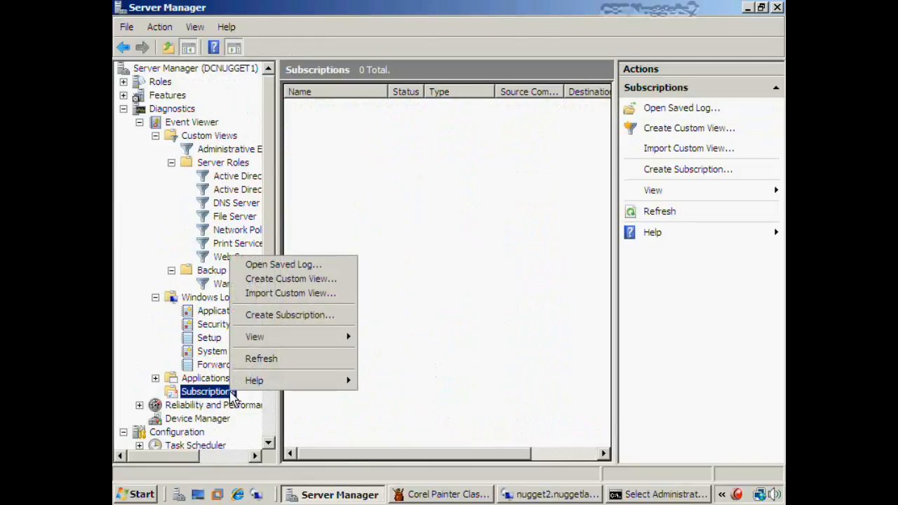
pyautogui.click(290, 316)
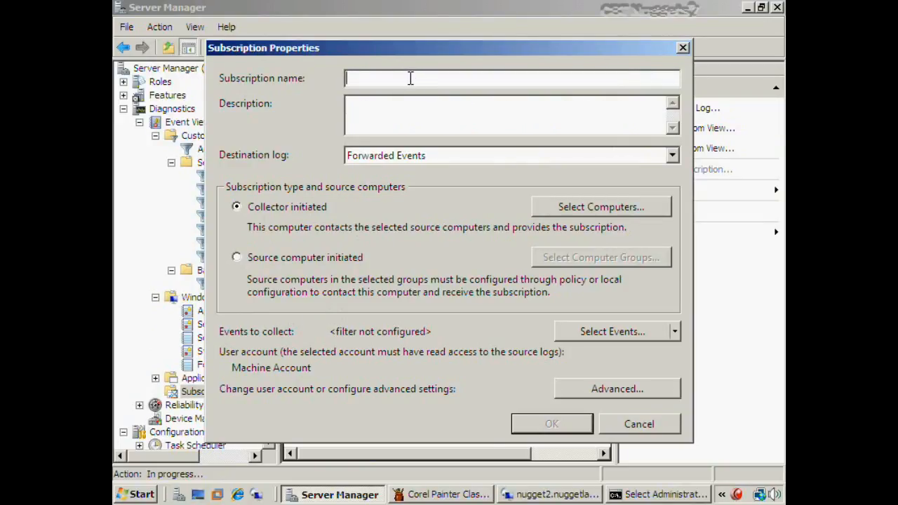
pyautogui.write('Criticals and Warnings from Nugget2')
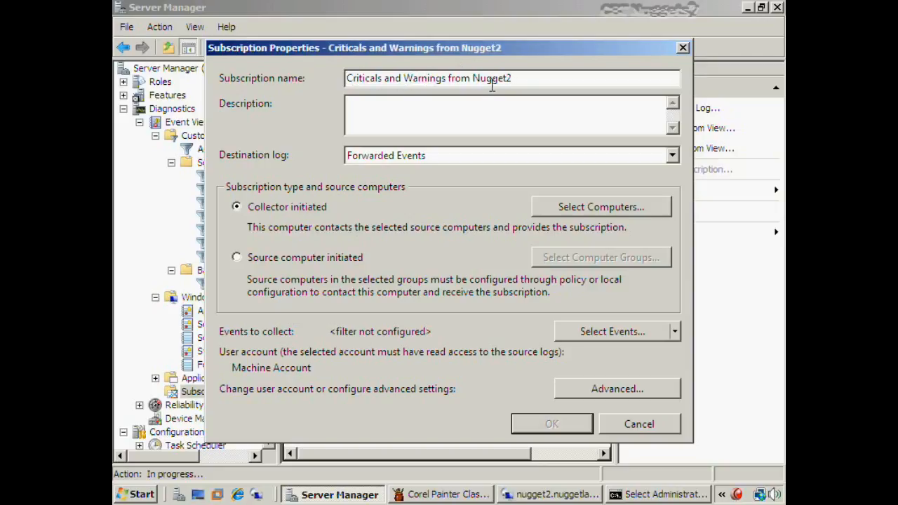
pyautogui.click(421, 157)
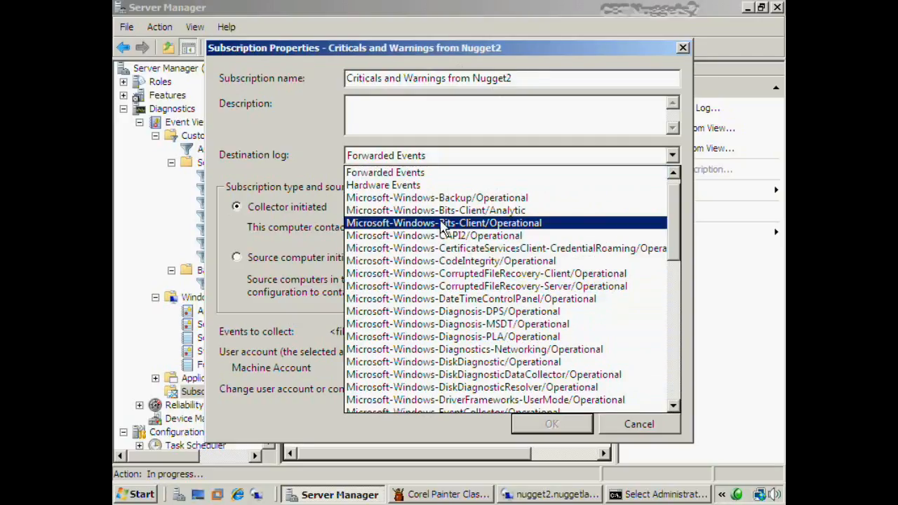
pyautogui.click(421, 176)
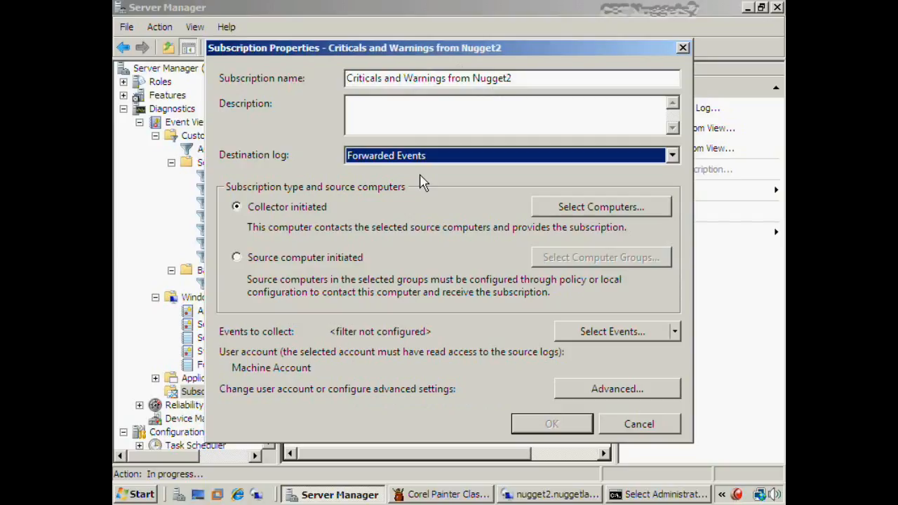
pyautogui.click(294, 214)
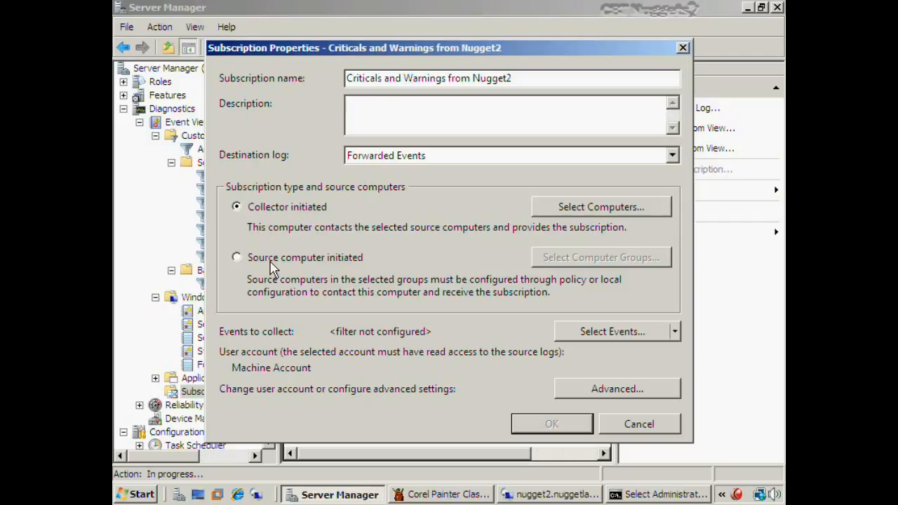
# Add nugget2 as the subscription's source computer and pass its connectivity test
pyautogui.click(601, 208)
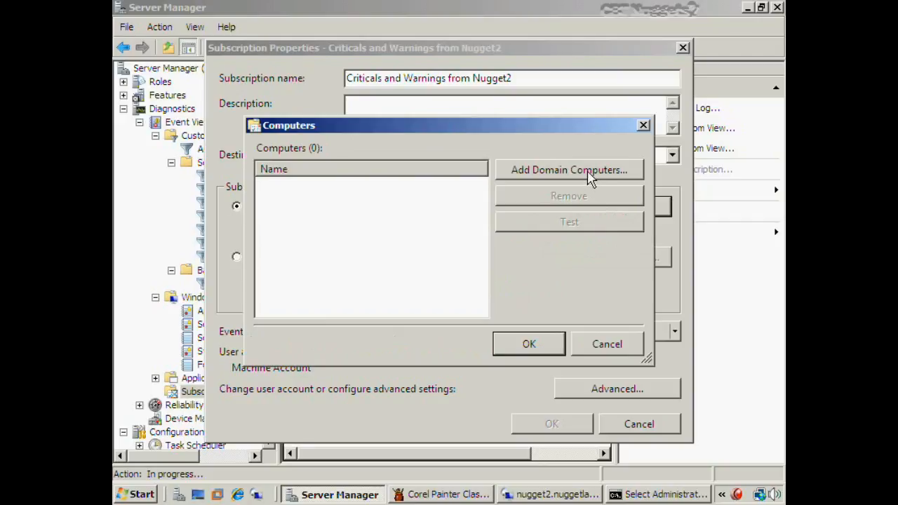
pyautogui.click(590, 178)
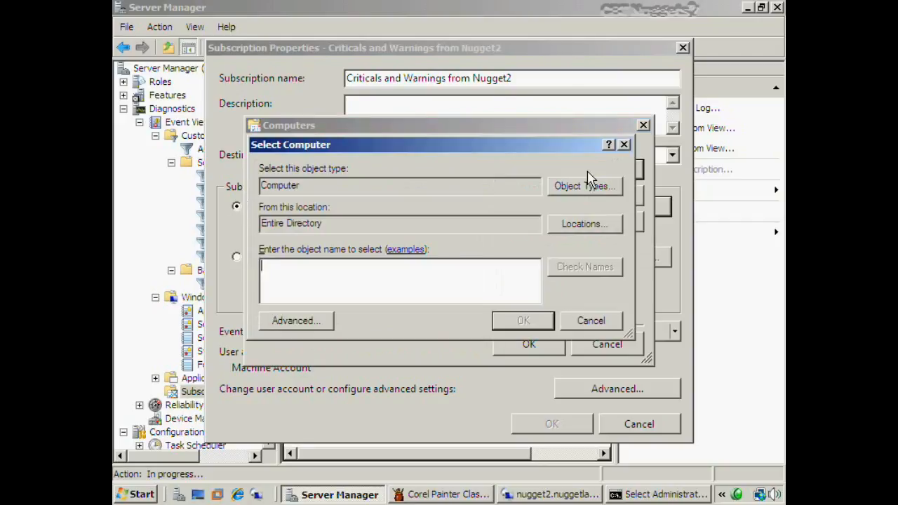
pyautogui.write('nugget2')
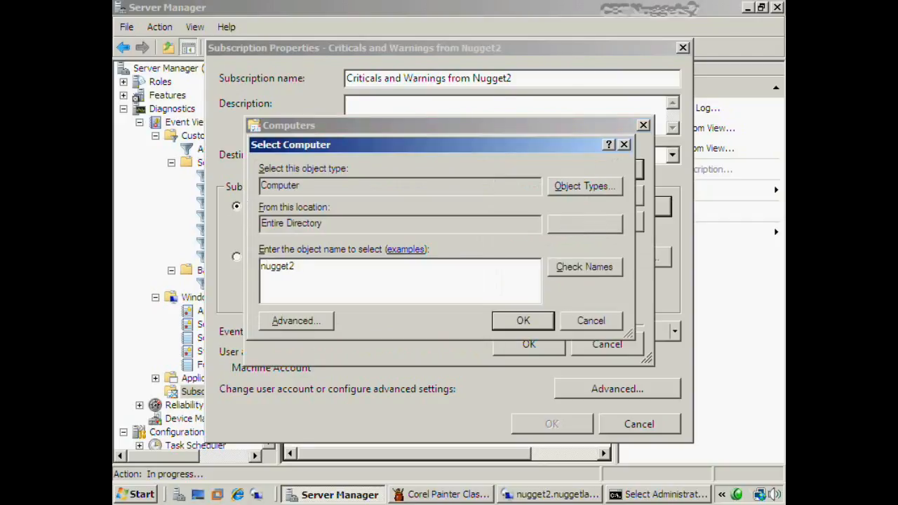
pyautogui.hotkey('alt', 'c')
pyautogui.click(526, 324)
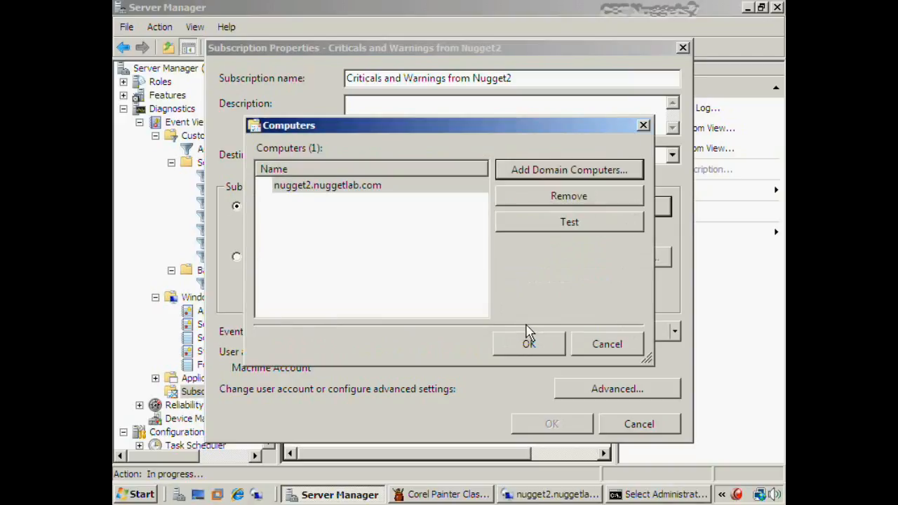
pyautogui.click(567, 226)
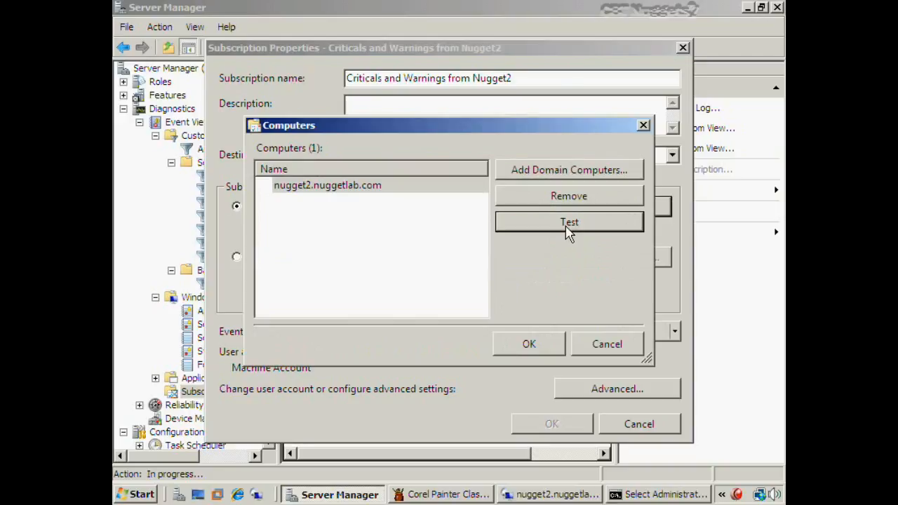
pyautogui.click(512, 300)
pyautogui.click(528, 344)
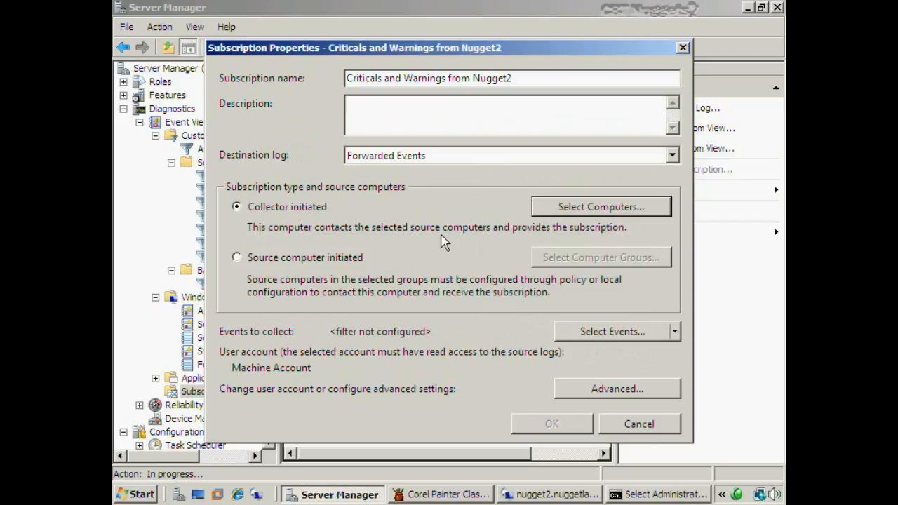
pyautogui.click(678, 336)
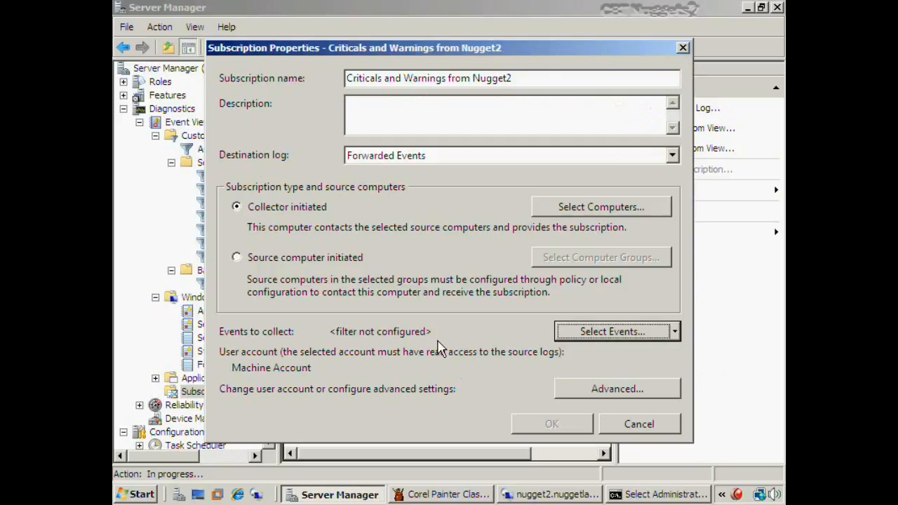
# Filter the subscription to Critical, Error and Warning events from Windows Logs > Application
pyautogui.click(601, 333)
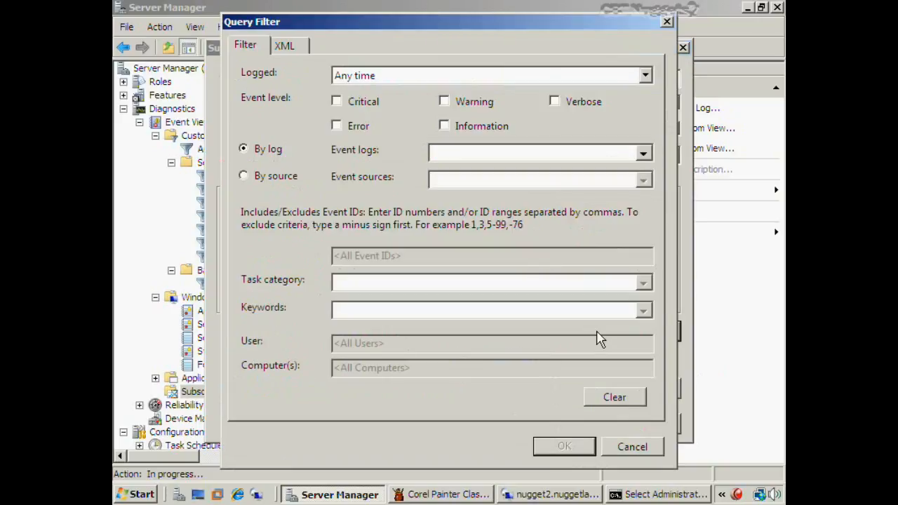
pyautogui.click(337, 101)
pyautogui.click(337, 126)
pyautogui.click(447, 103)
pyautogui.click(643, 153)
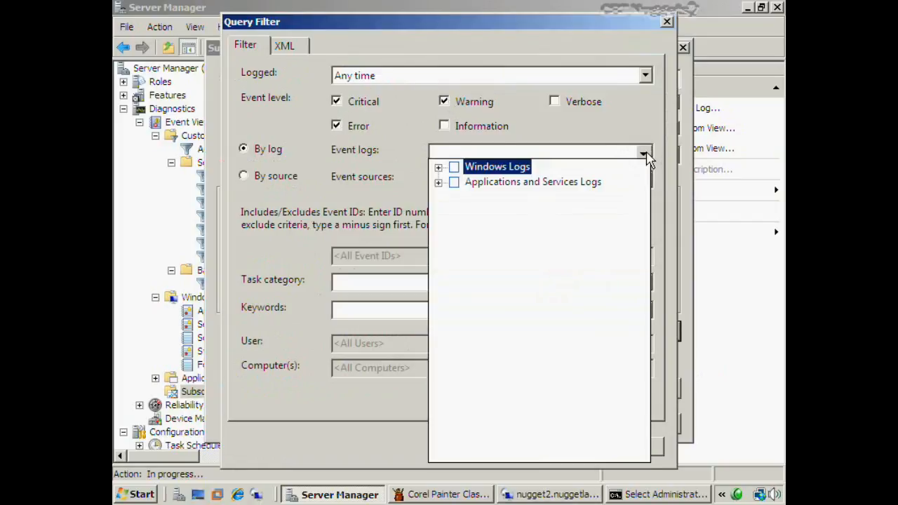
pyautogui.click(438, 169)
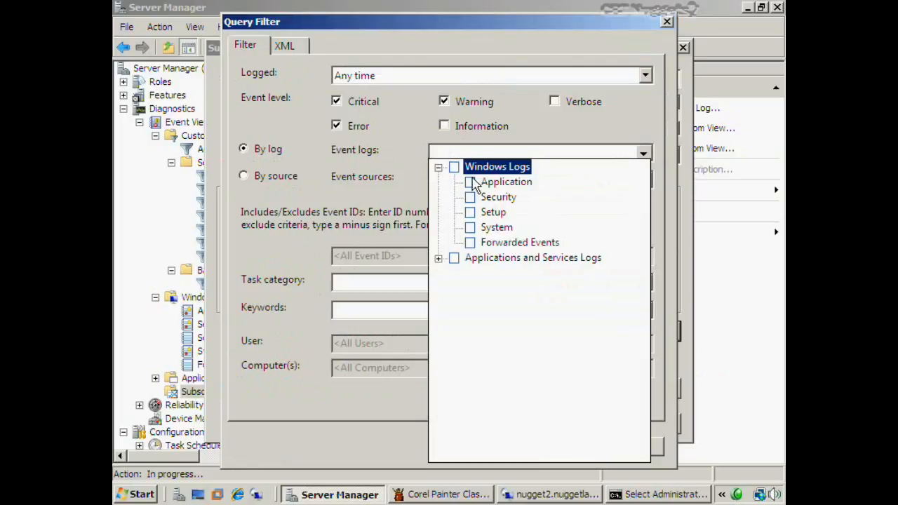
pyautogui.click(470, 182)
pyautogui.click(384, 212)
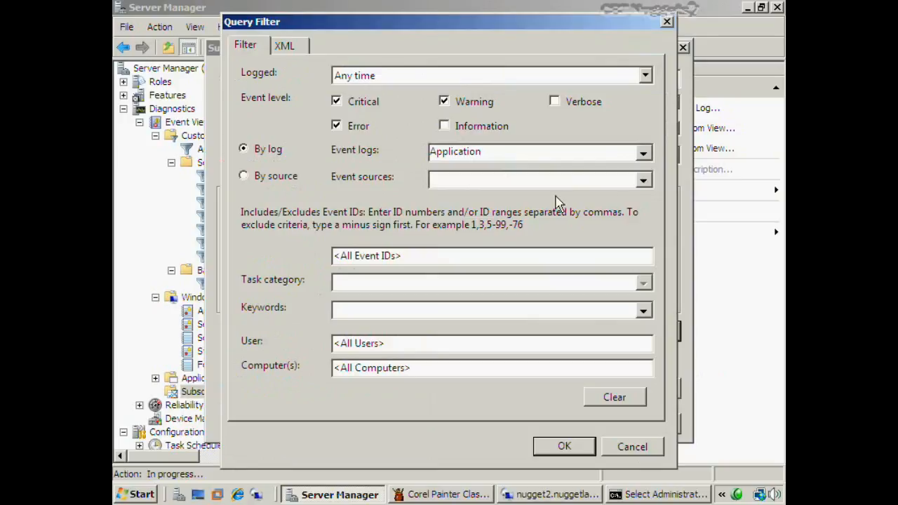
pyautogui.click(648, 185)
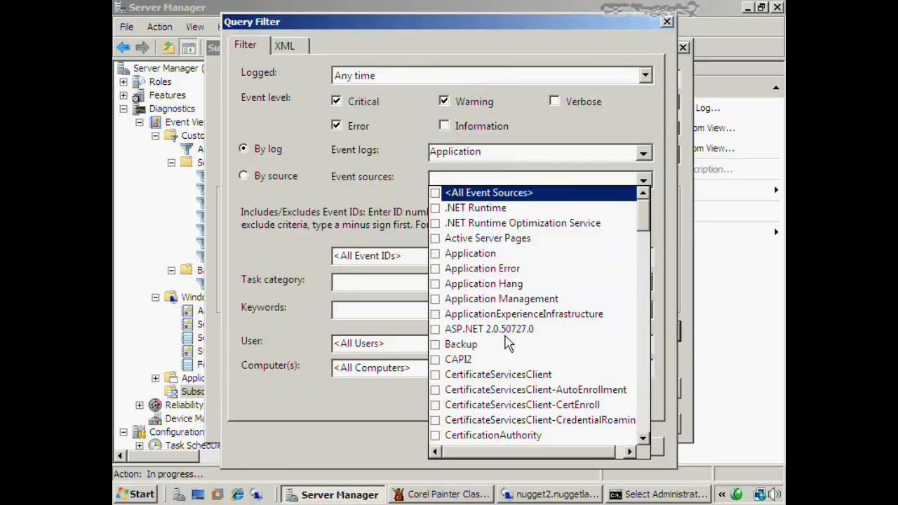
pyautogui.click(372, 212)
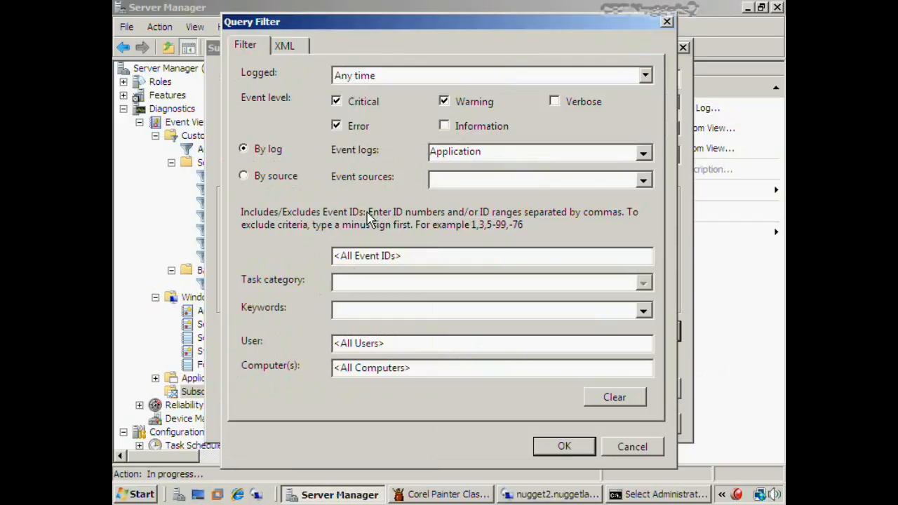
pyautogui.click(562, 456)
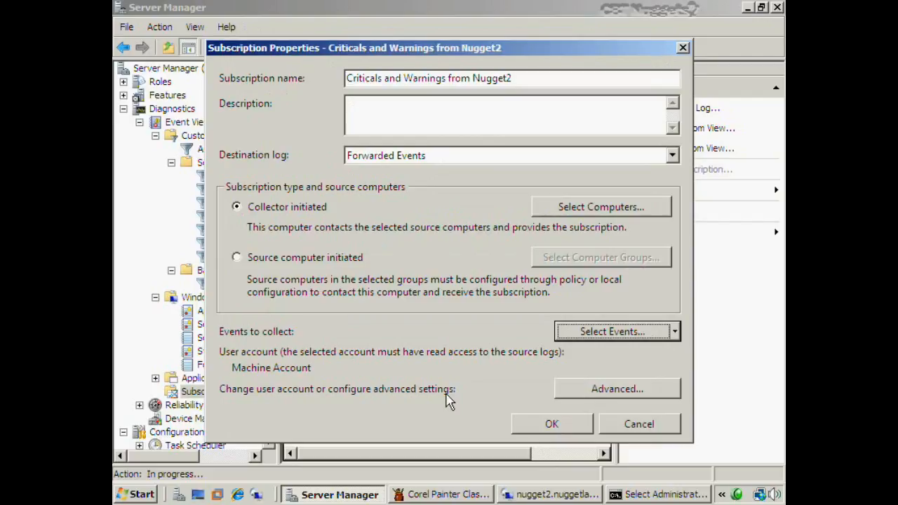
# In Advanced Subscription Settings, keep the Machine Account and choose Minimize Bandwidth delivery
pyautogui.click(616, 394)
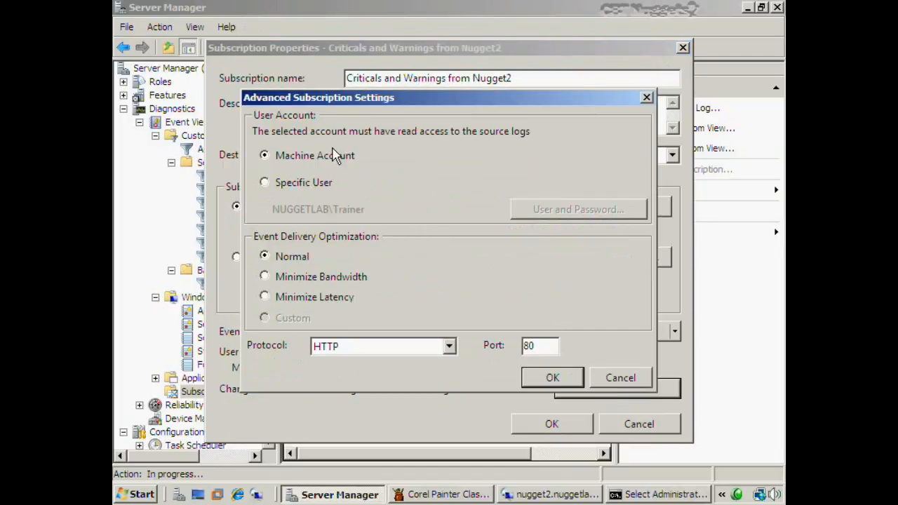
pyautogui.click(265, 183)
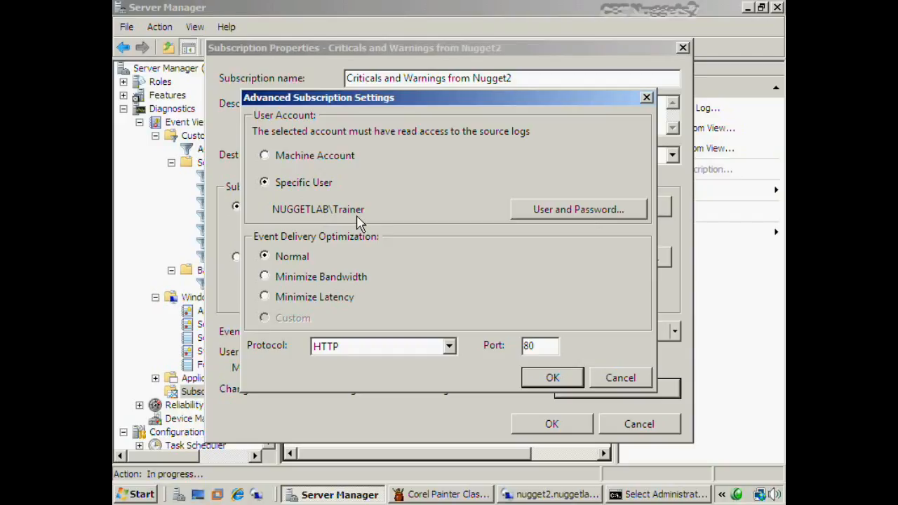
pyautogui.click(264, 156)
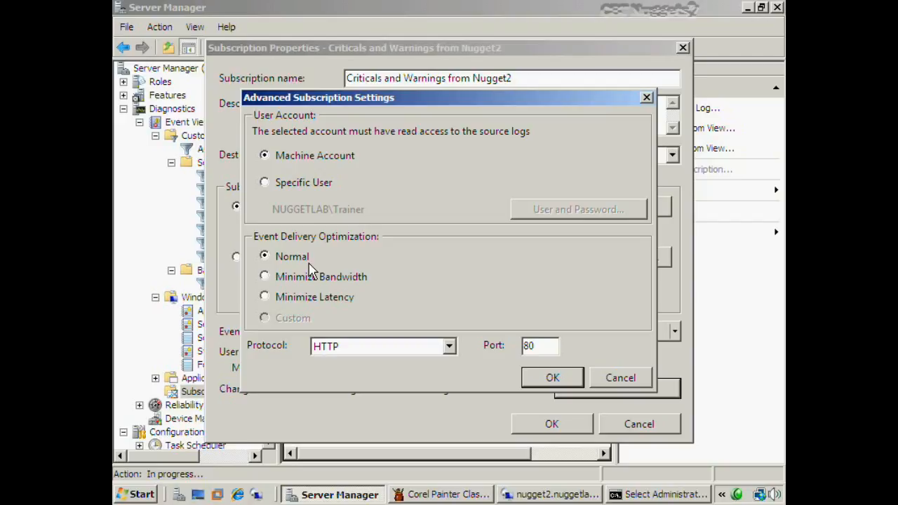
pyautogui.click(306, 277)
# Switch delivery to Minimize Latency, keep HTTP on port 80, and save the advanced settings
pyautogui.click(335, 300)
pyautogui.click(342, 348)
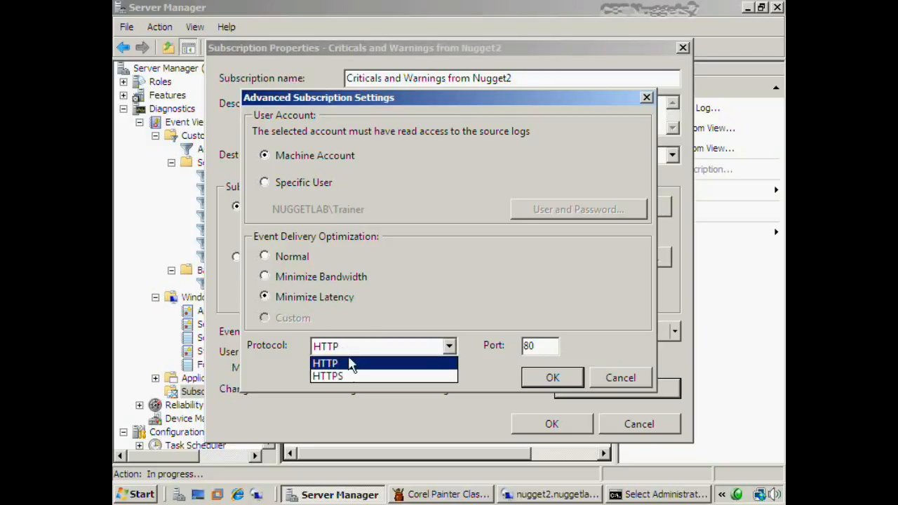
pyautogui.click(343, 377)
pyautogui.moveTo(549, 345); pyautogui.dragTo(514, 354)
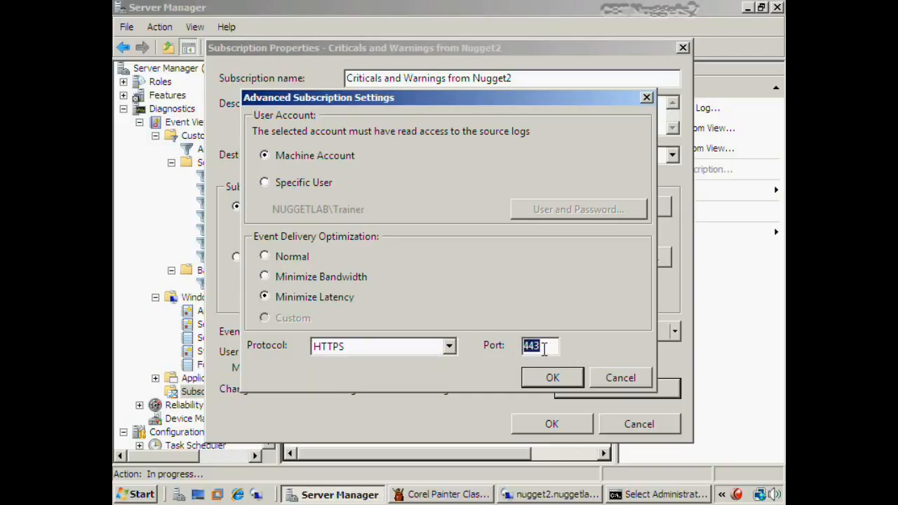
pyautogui.click(448, 346)
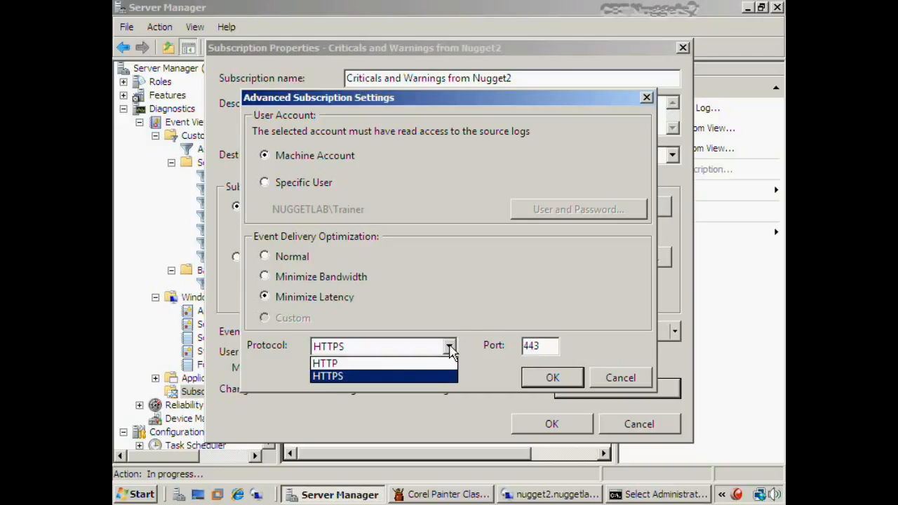
pyautogui.click(361, 364)
pyautogui.click(565, 379)
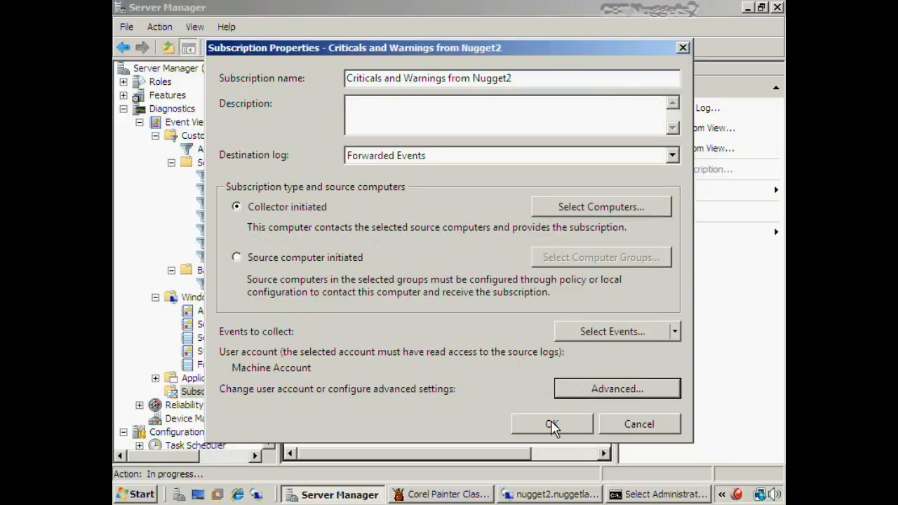
# Save the subscription and allow the WinRM firewall exception
pyautogui.click(553, 427)
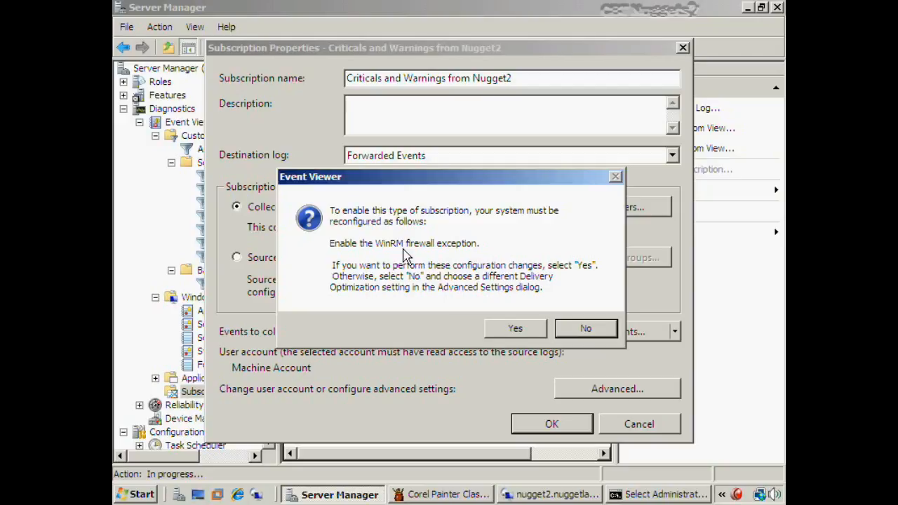
pyautogui.click(516, 327)
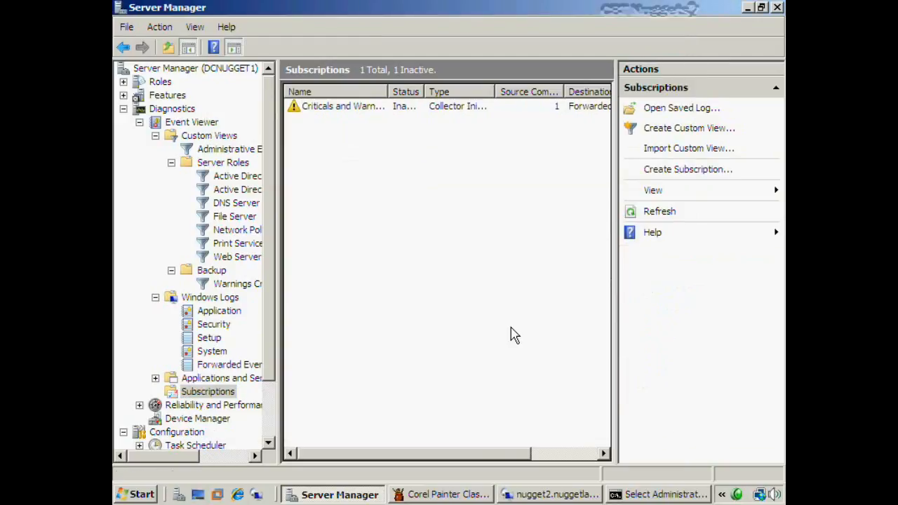
pyautogui.hotkey('alt', 'Tab')
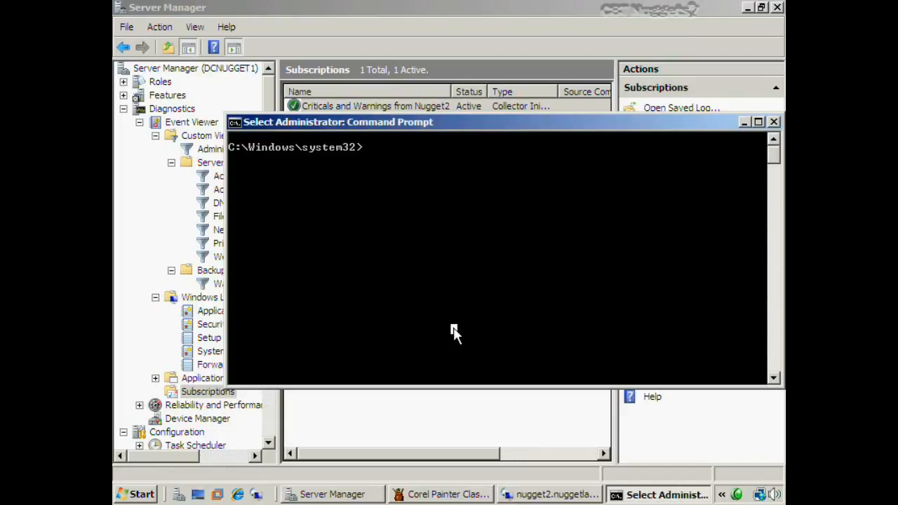
# Run winrm id -remote:nugget2.nuggetlab.com, fixing the typo, to get an IdentifyResponse from nugget2
pyautogui.write('winr')
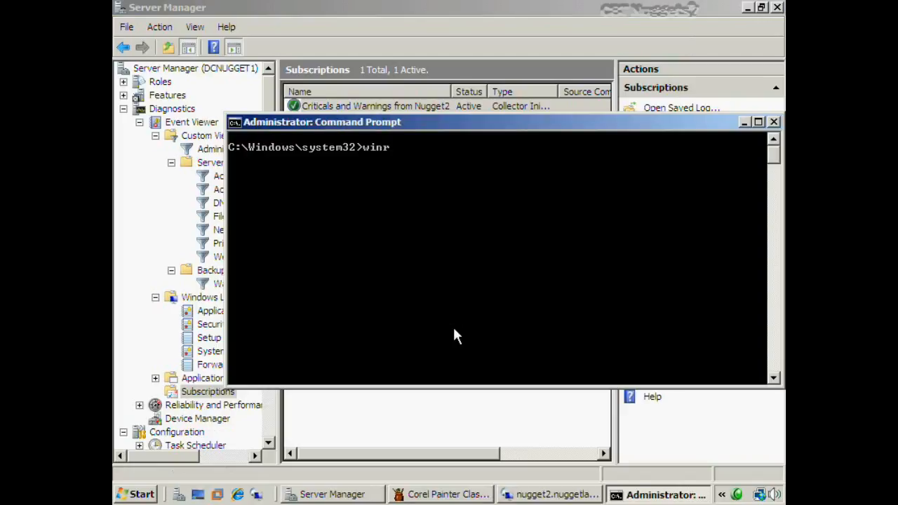
pyautogui.write(' id -remote:nugget2')
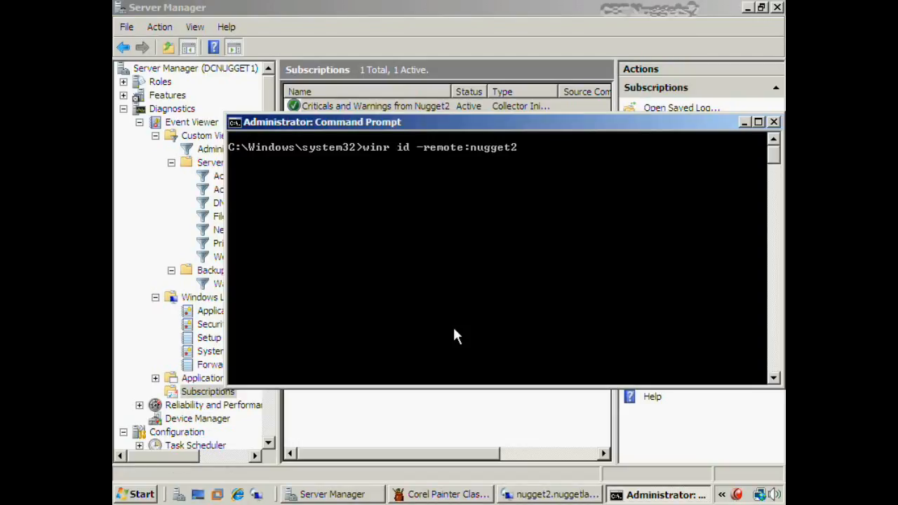
pyautogui.write('.nuggetlab.com')
pyautogui.press('Return')
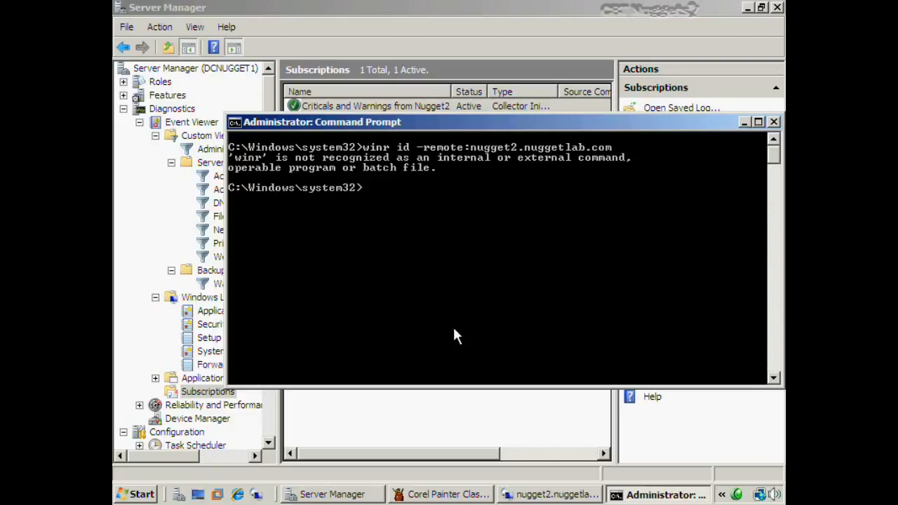
pyautogui.press('Up')
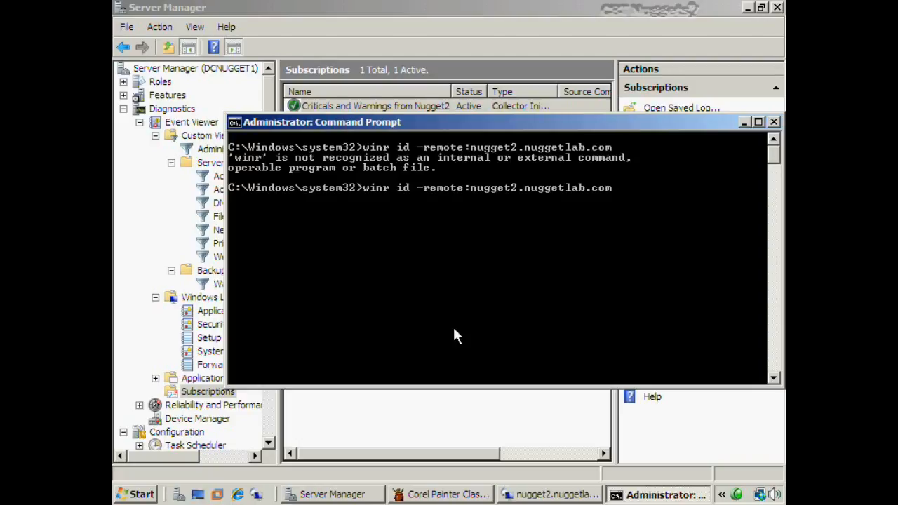
pyautogui.press('Left')
pyautogui.press('Left')
pyautogui.press('Left')
pyautogui.press('Left')
pyautogui.press('Left')
pyautogui.press('Left')
pyautogui.press('Left')
pyautogui.press('Left')
pyautogui.press('Left')
pyautogui.press('Left')
pyautogui.press('Left')
pyautogui.press('Left')
pyautogui.press('Left')
pyautogui.press('Left')
pyautogui.press('Left')
pyautogui.press('Left')
pyautogui.press('Left')
pyautogui.press('Left')
pyautogui.press('Left')
pyautogui.press('Left')
pyautogui.write('m')
pyautogui.press('Return')
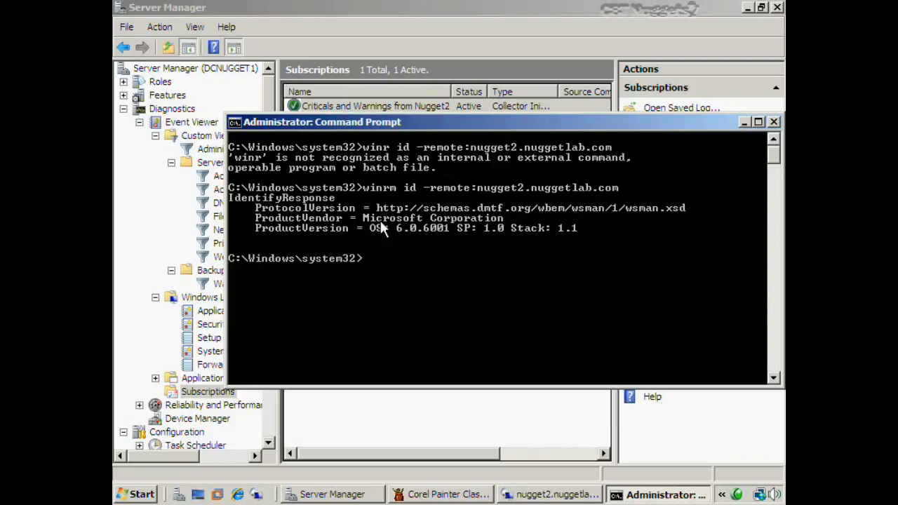
pyautogui.click(541, 496)
# Open an administrator Command Prompt on nugget2
pyautogui.click(147, 498)
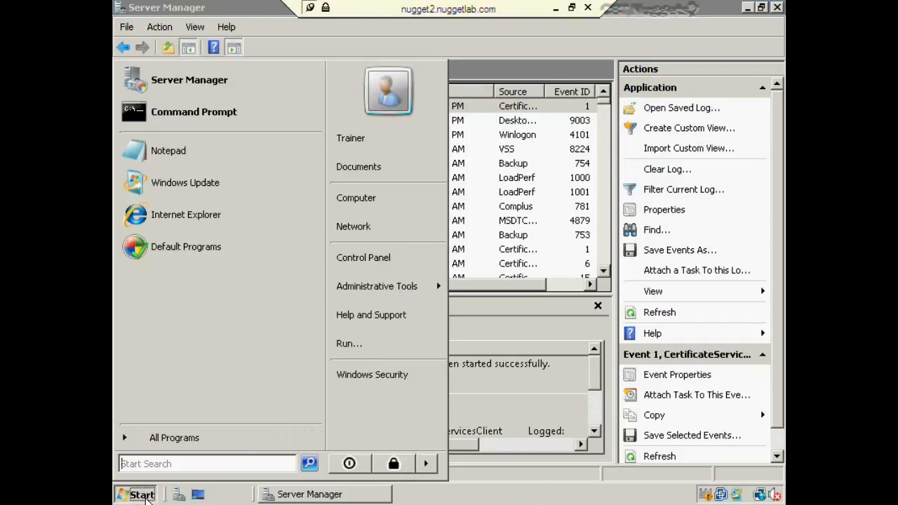
pyautogui.rightClick(181, 113)
pyautogui.click(239, 148)
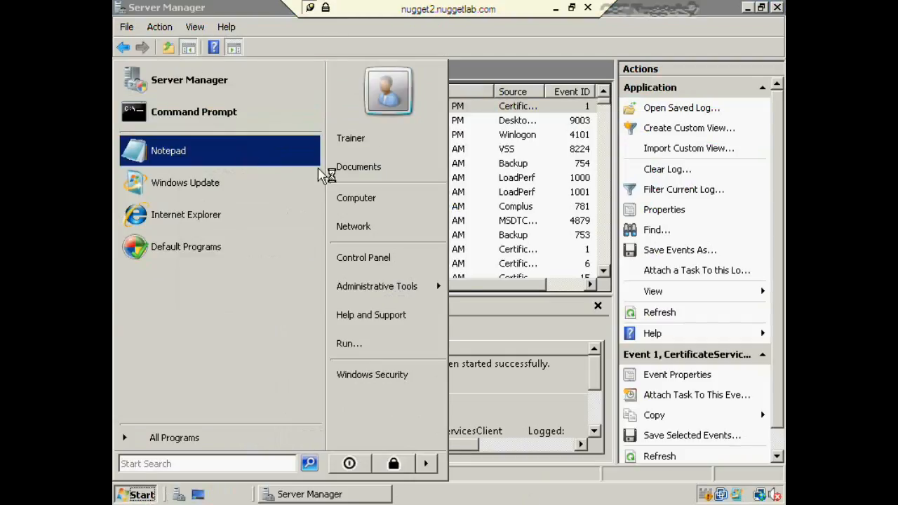
pyautogui.click(351, 266)
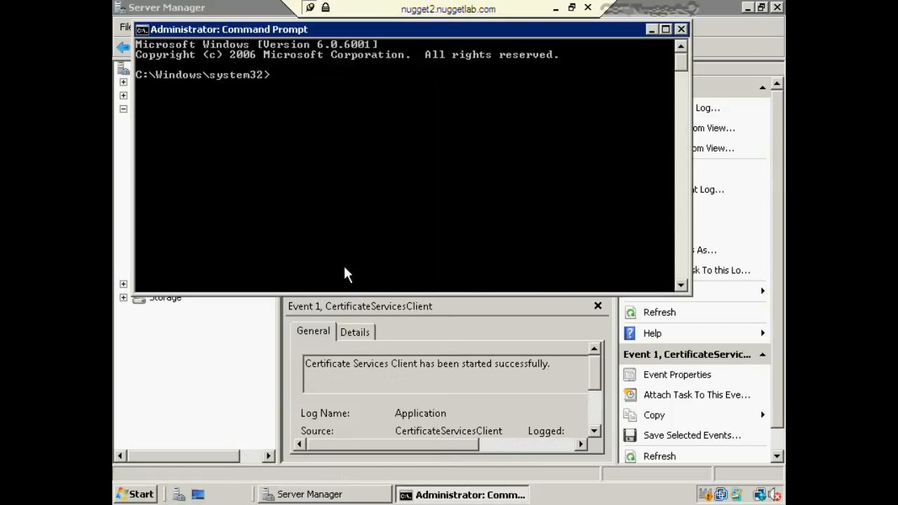
# Run winrm enumerate winrm/config/listener to show the HTTP listener on port 80
pyautogui.write('winrm enumerate')
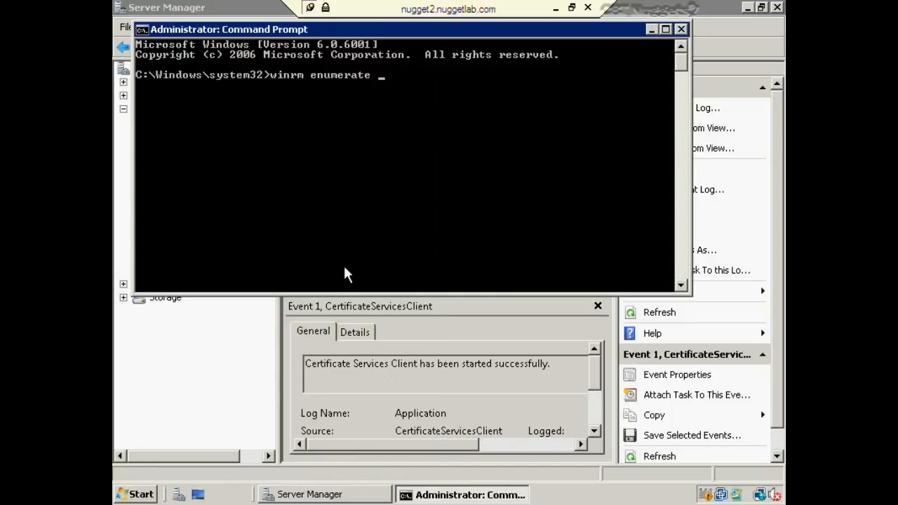
pyautogui.write('winrm/config/')
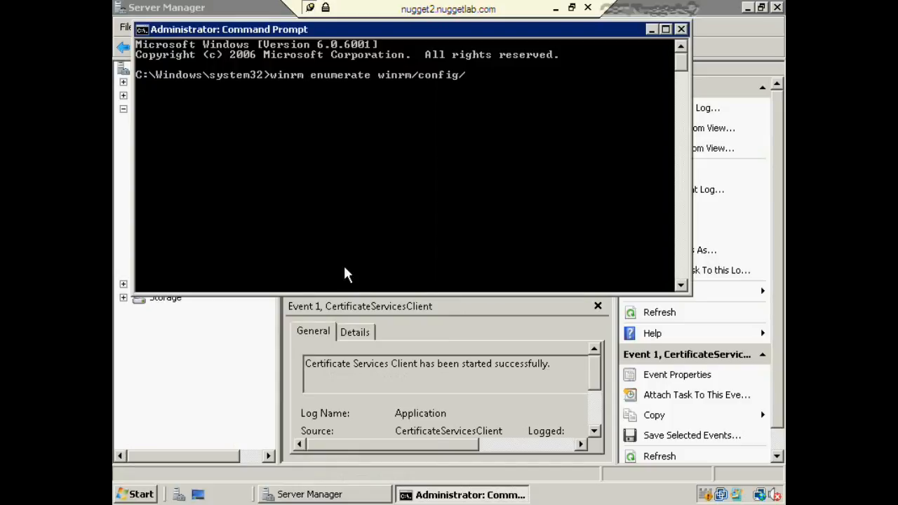
pyautogui.write('listener')
pyautogui.press('Return')
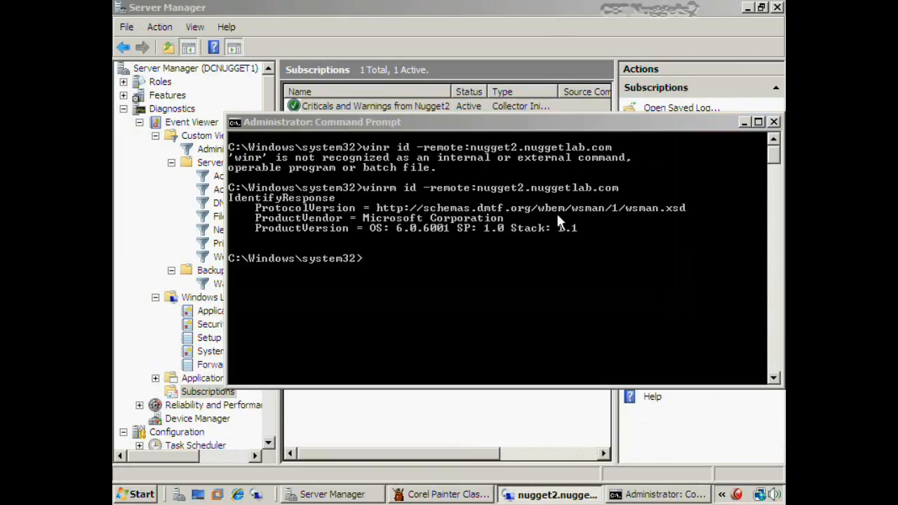
# Back on the local console, review the Nugget2 subscription's Properties and Advanced settings, cancelling both unchanged
pyautogui.click(564, 231)
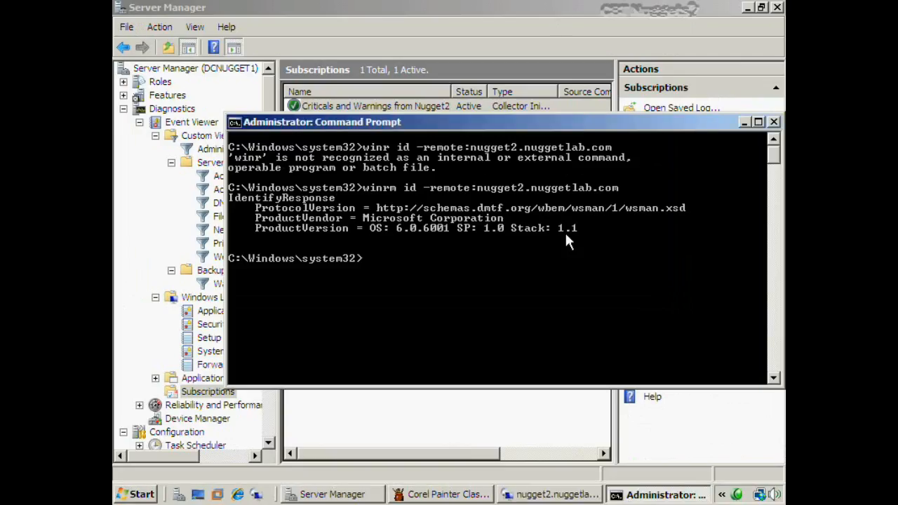
pyautogui.click(489, 8)
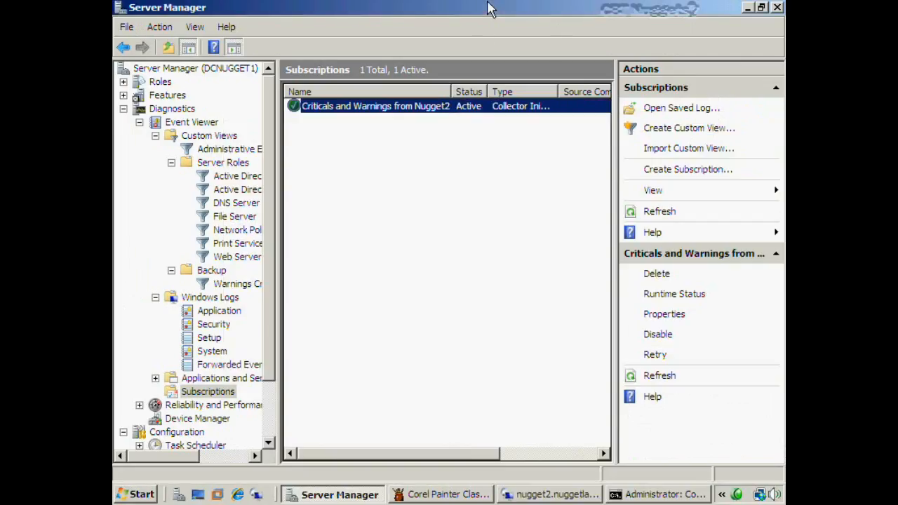
pyautogui.rightClick(399, 114)
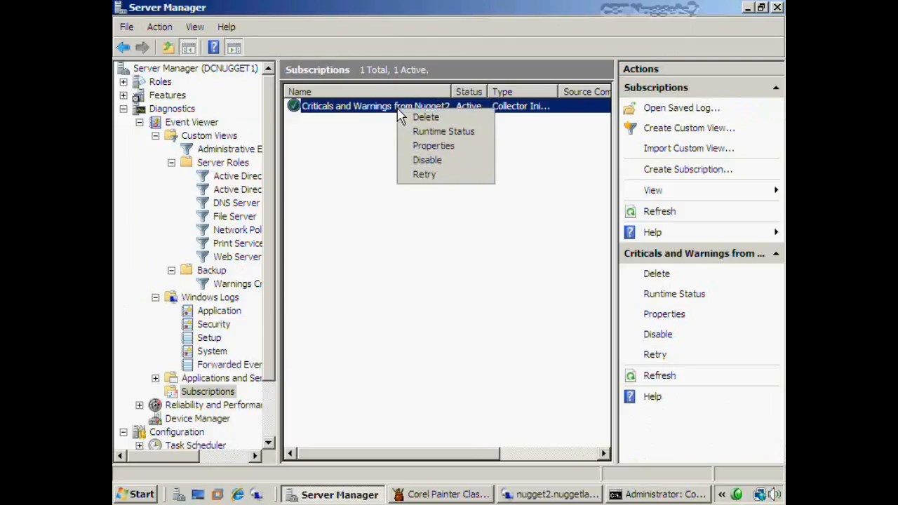
pyautogui.click(441, 146)
pyautogui.moveTo(498, 107); pyautogui.dragTo(487, 25)
pyautogui.click(602, 359)
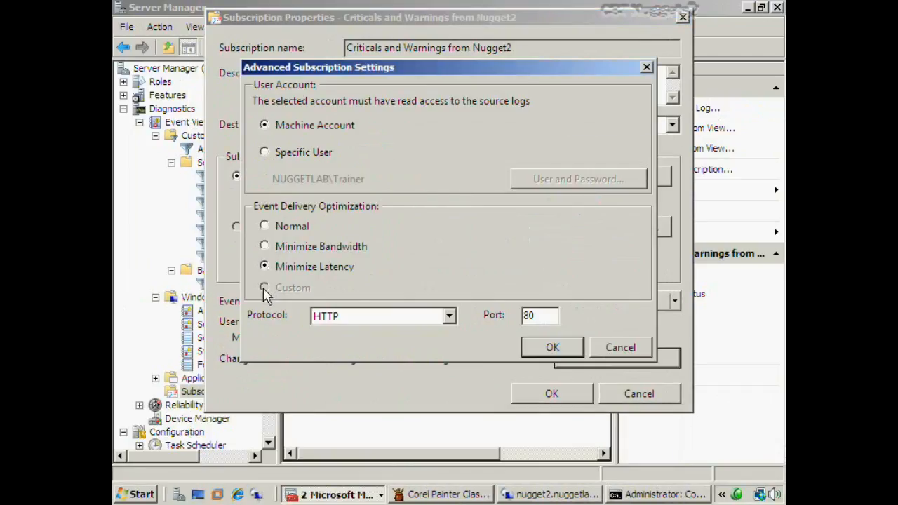
pyautogui.click(616, 347)
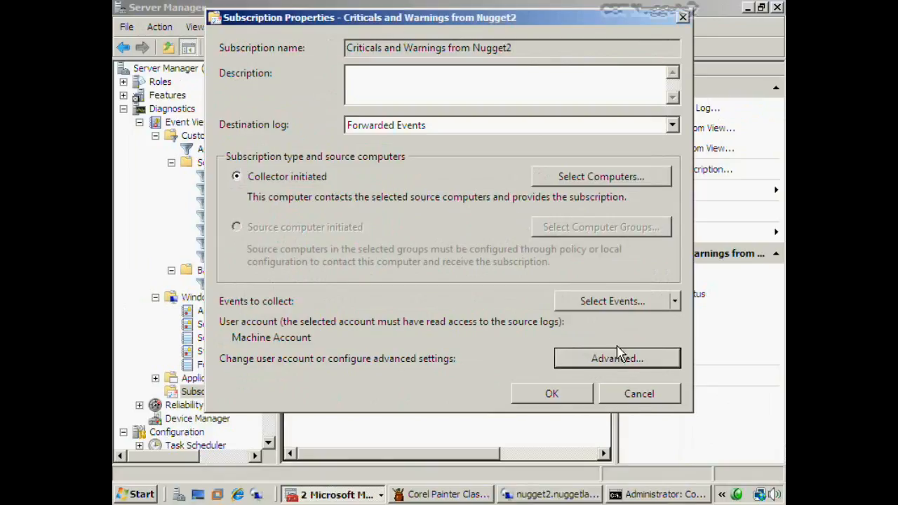
pyautogui.click(637, 395)
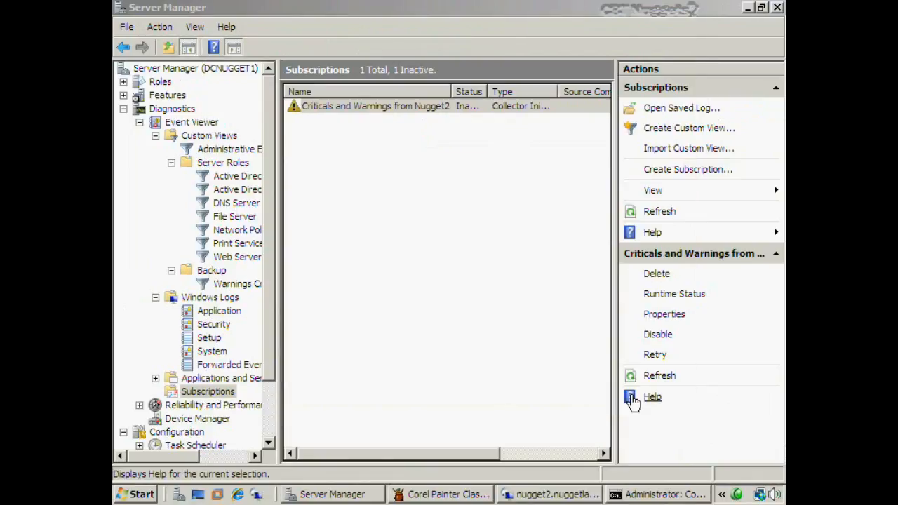
# In the command prompt, switch 'criticals and warnings from nugget2' to custom mode with wecutil ss /cm:custom
pyautogui.click(545, 355)
pyautogui.hotkey('alt', 'Tab')
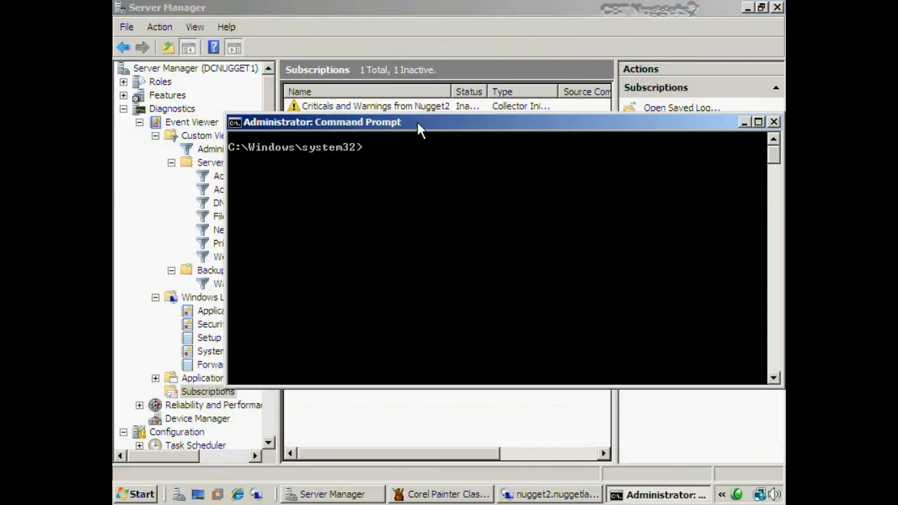
pyautogui.moveTo(418, 122); pyautogui.dragTo(413, 109)
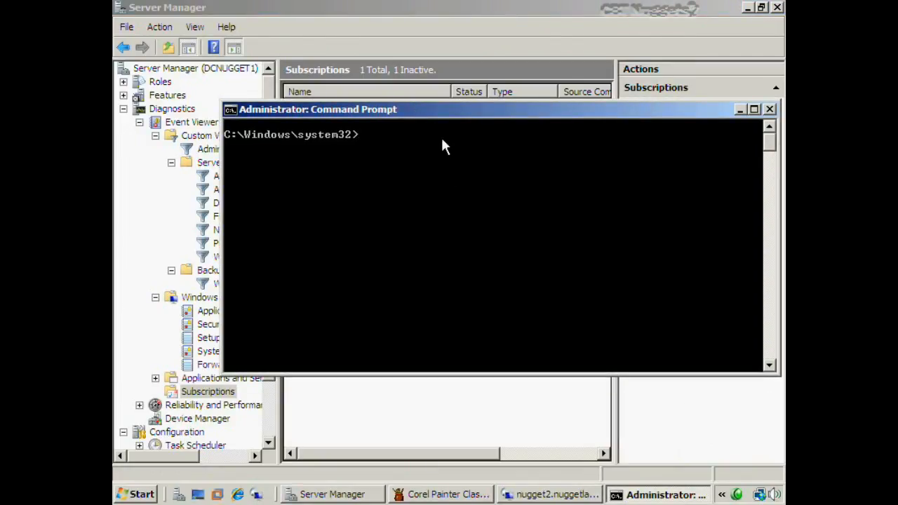
pyautogui.write('wecutil')
pyautogui.moveTo(441, 117)
pyautogui.mouseDown()
pyautogui.moveTo(436, 139)
pyautogui.moveTo(435, 130)
pyautogui.mouseUp()
pyautogui.write('ss "')
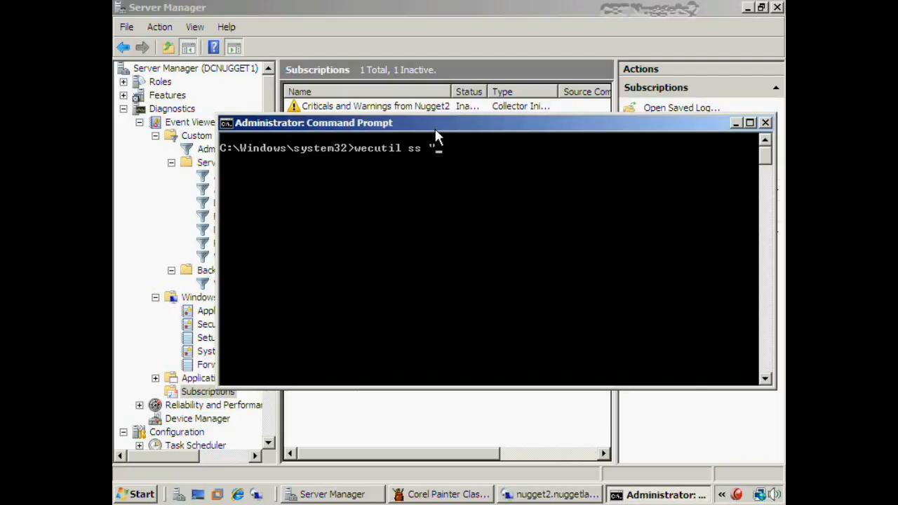
pyautogui.write('criticals and warni')
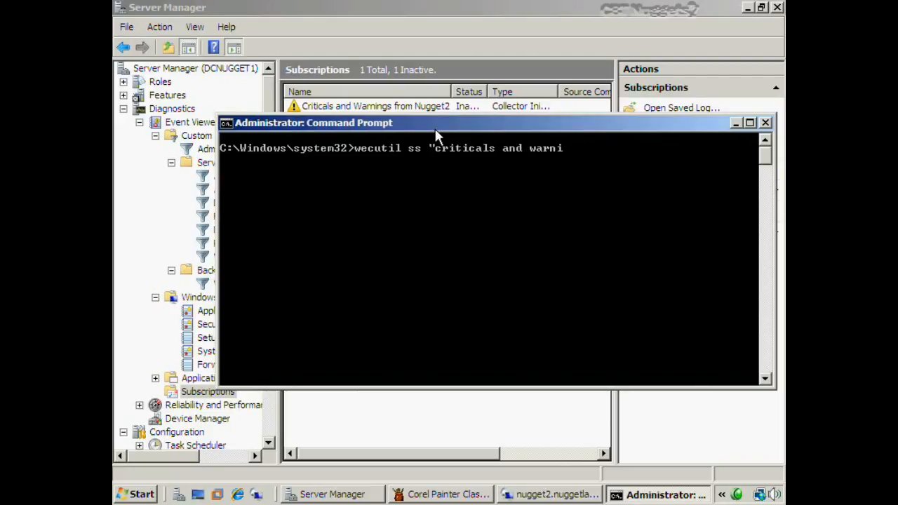
pyautogui.write('ngs from nugg')
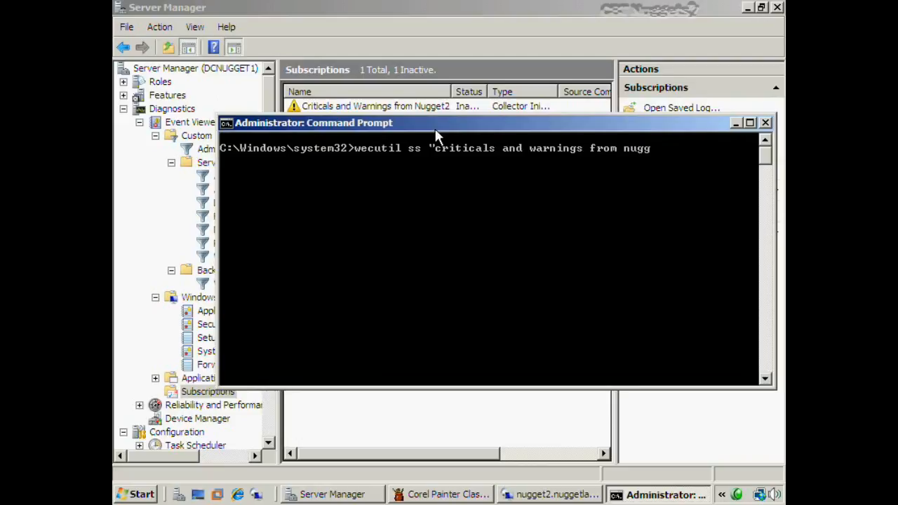
pyautogui.write('et2" /cm:custom')
pyautogui.press('Return')
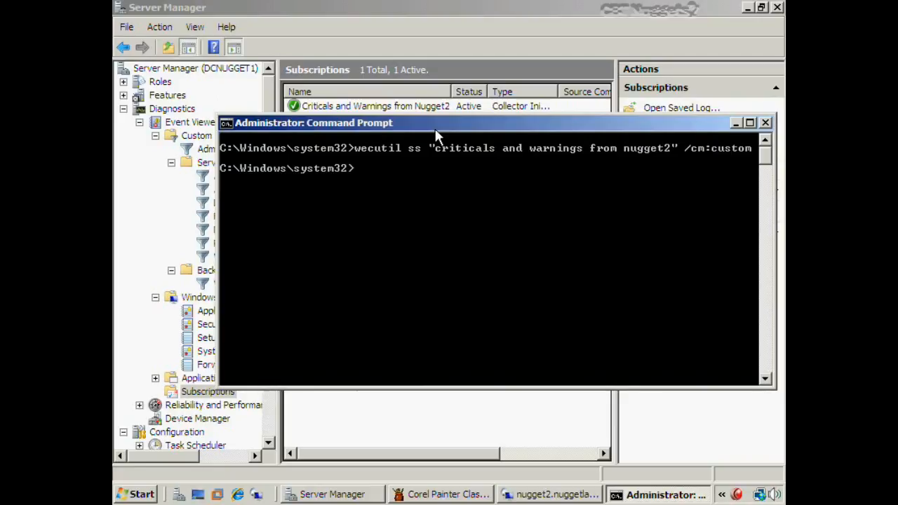
# Set the subscription's heartbeat interval to 6000 with wecutil ss /hi:6000, then exit the console
pyautogui.click(419, 168)
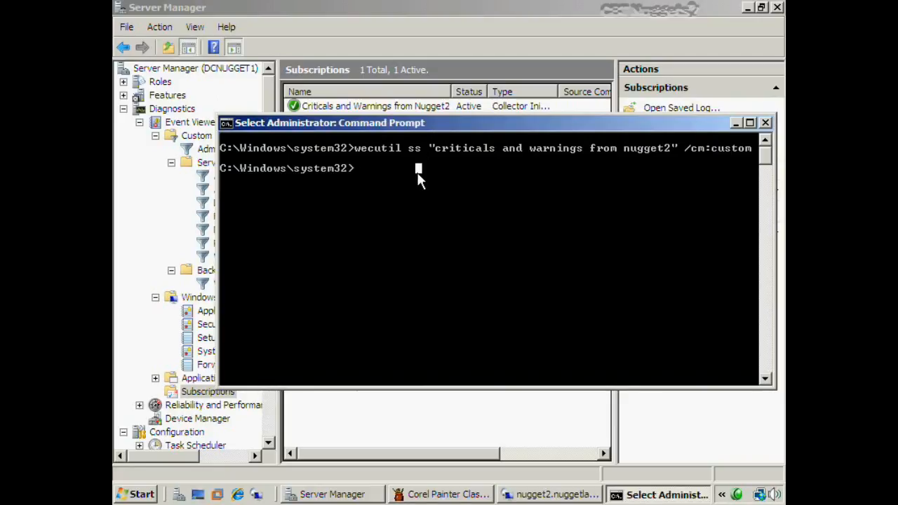
pyautogui.write('wecutil ss')
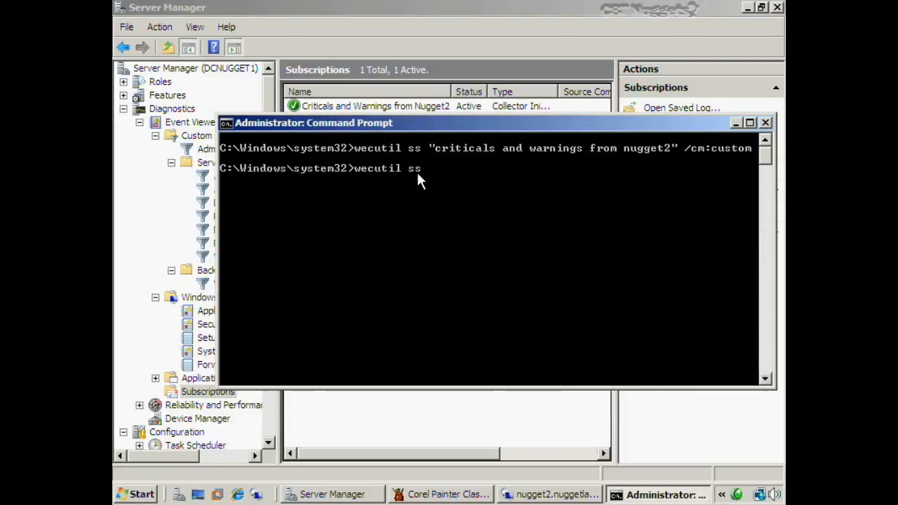
pyautogui.write(' "critic')
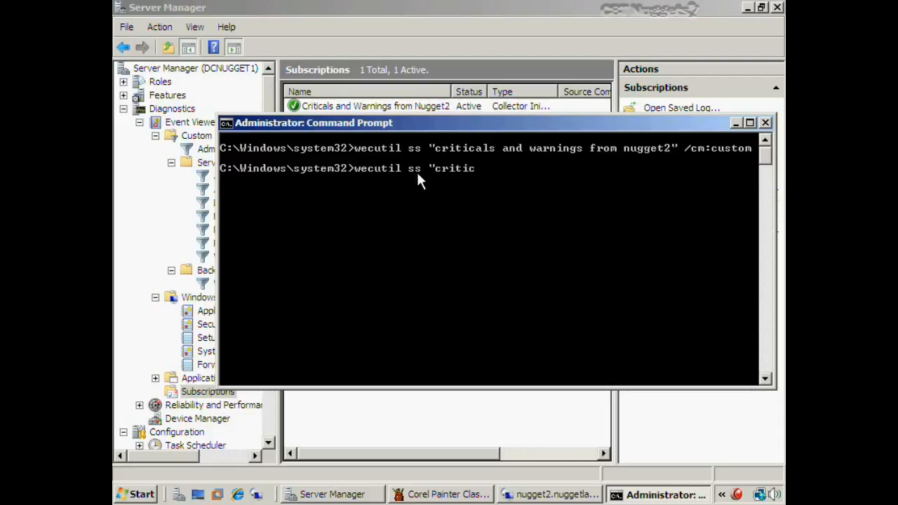
pyautogui.write('als and warnings')
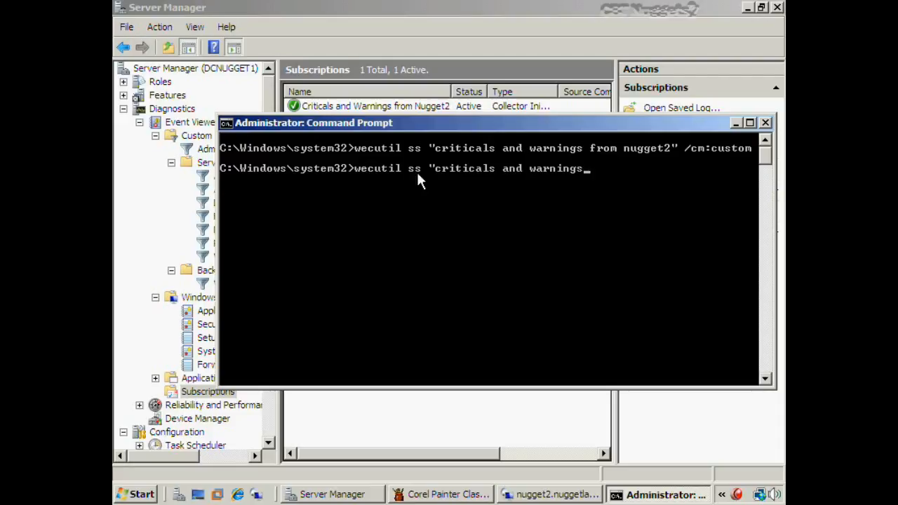
pyautogui.write(' from nugget2"')
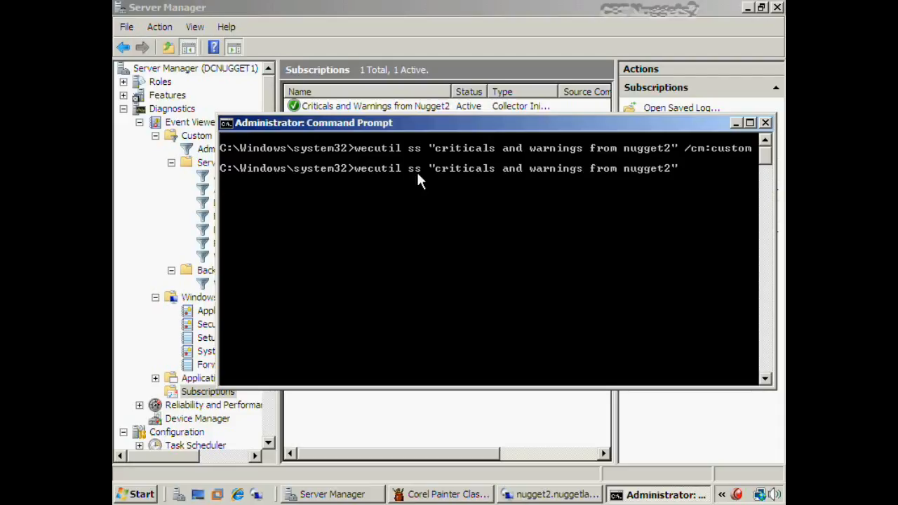
pyautogui.write(' /hi:6000')
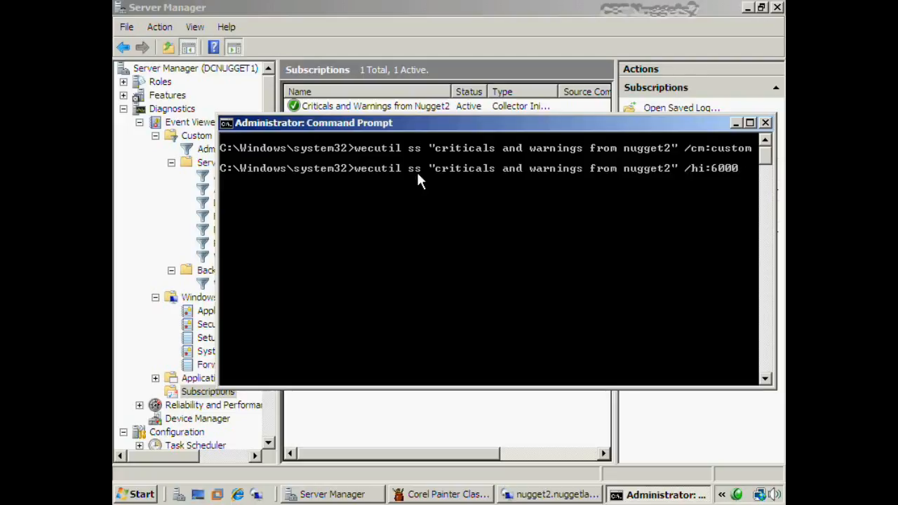
pyautogui.press('Return')
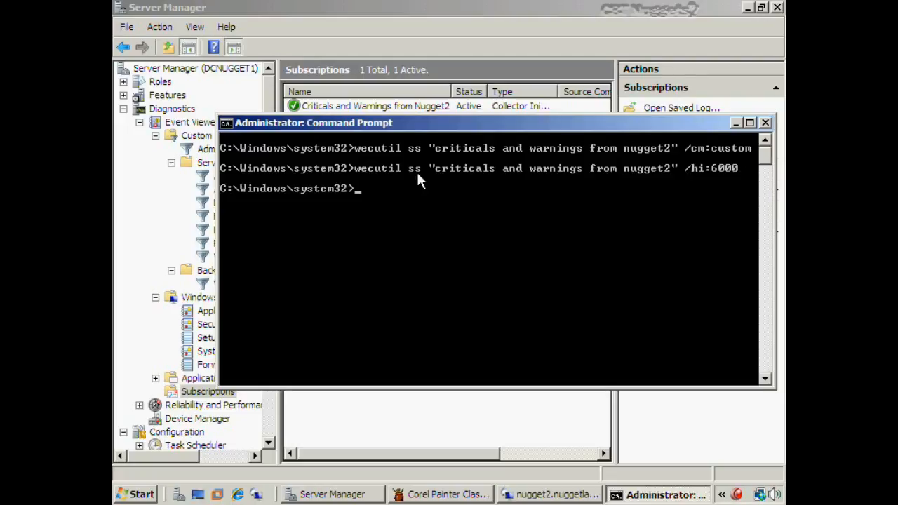
pyautogui.write('exit')
pyautogui.press('Return')
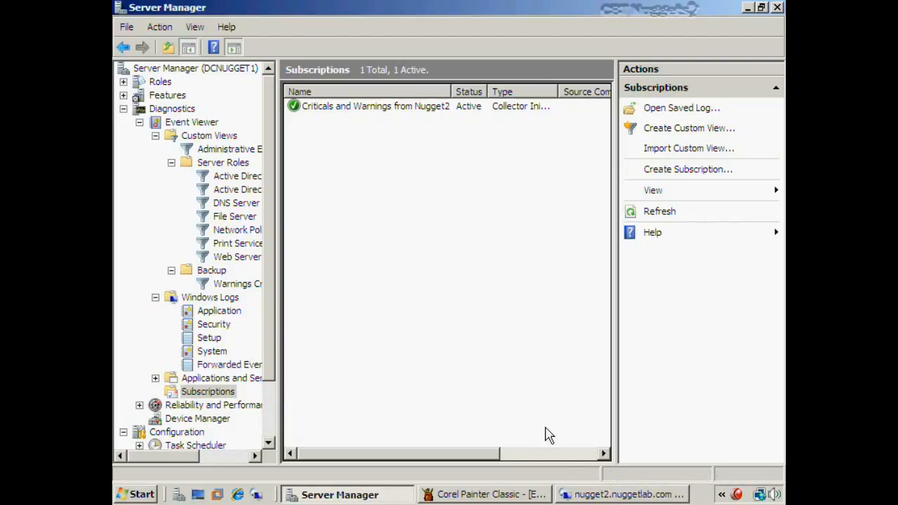
# In the nugget2 session, raise Bad App's zoom factor to 10 under Action > Options
pyautogui.click(589, 484)
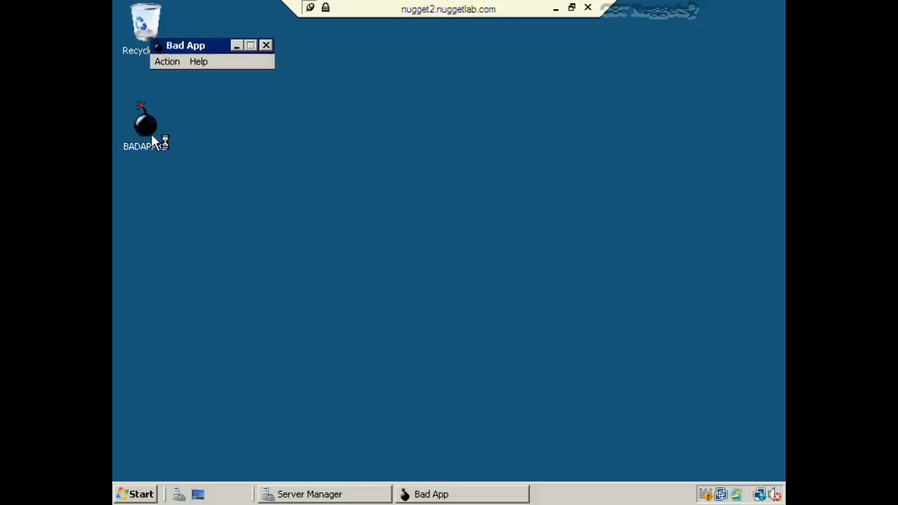
pyautogui.click(170, 67)
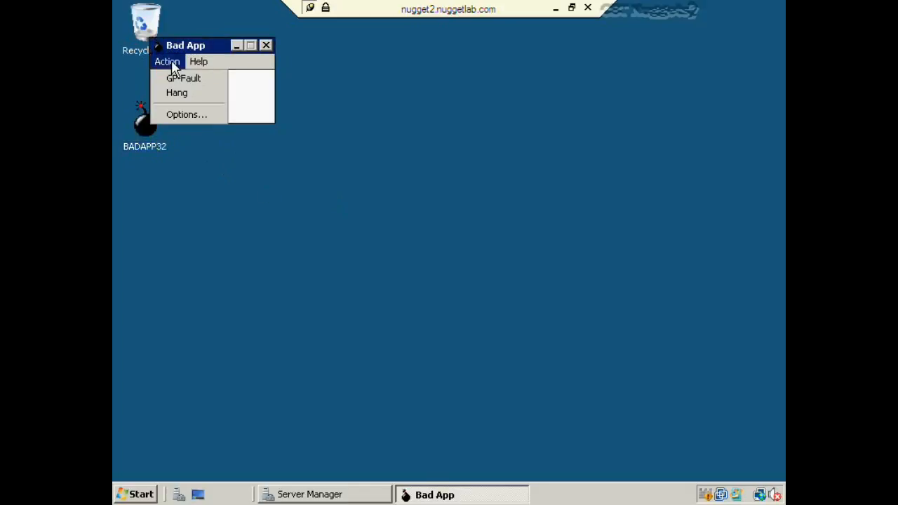
pyautogui.click(187, 114)
pyautogui.click(281, 154)
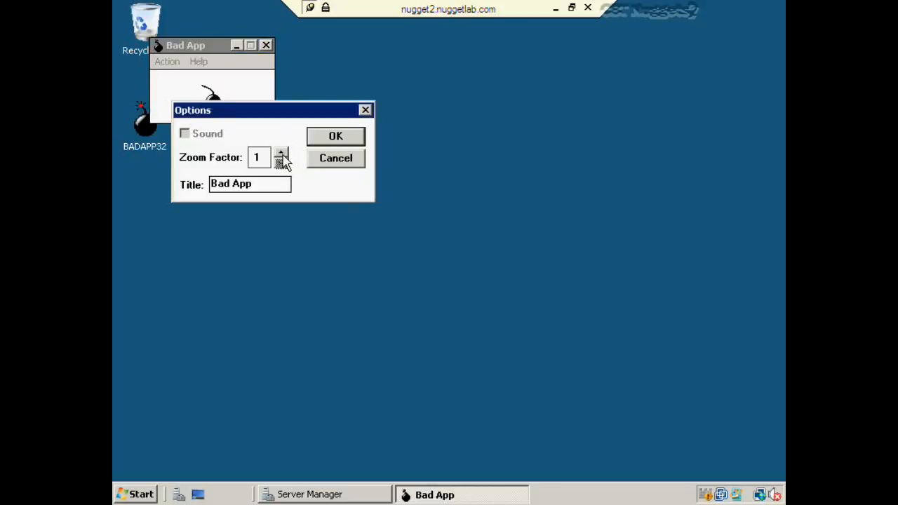
pyautogui.click(282, 154)
pyautogui.click(282, 154)
pyautogui.click(281, 154)
pyautogui.click(282, 154)
pyautogui.click(282, 153)
pyautogui.click(282, 154)
pyautogui.click(281, 154)
pyautogui.click(281, 154)
pyautogui.click(281, 153)
pyautogui.click(282, 153)
# Apply the zoom factor so BADAPP32.EXE crashes, close the crashed program, and return to Server Manager
pyautogui.click(335, 138)
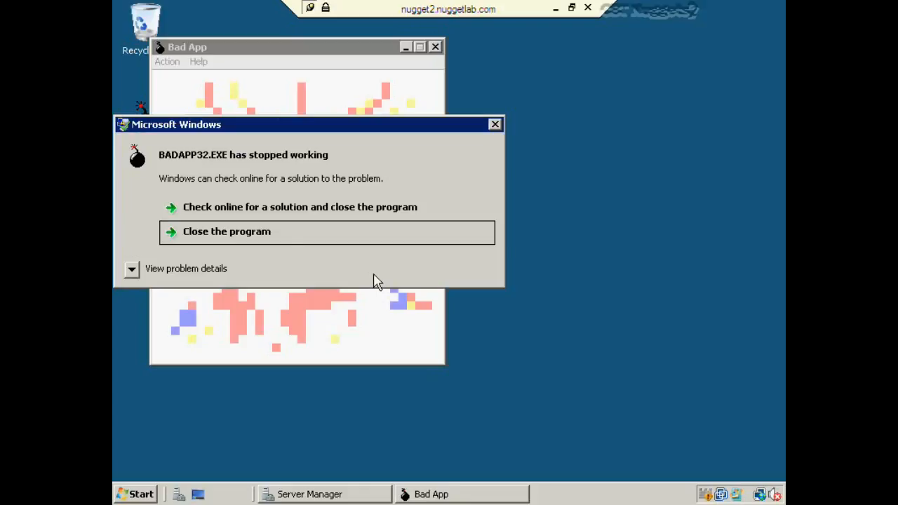
pyautogui.click(249, 239)
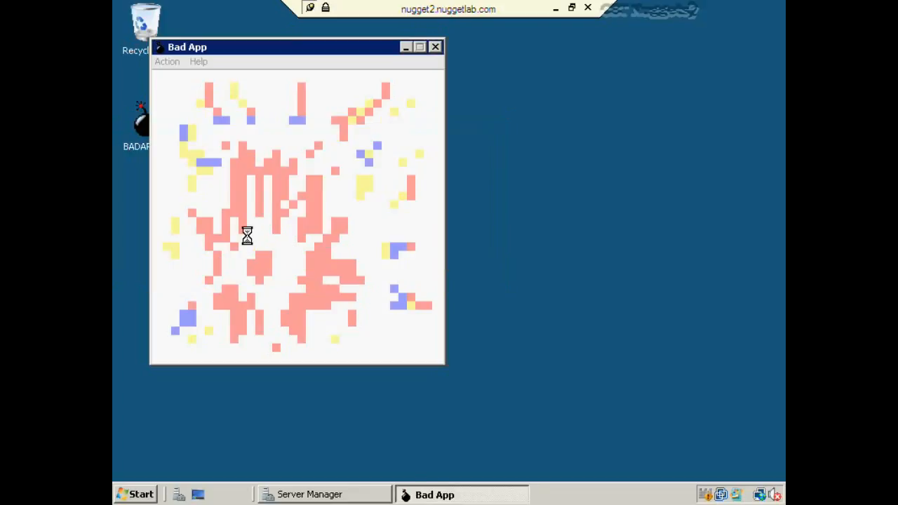
pyautogui.click(309, 495)
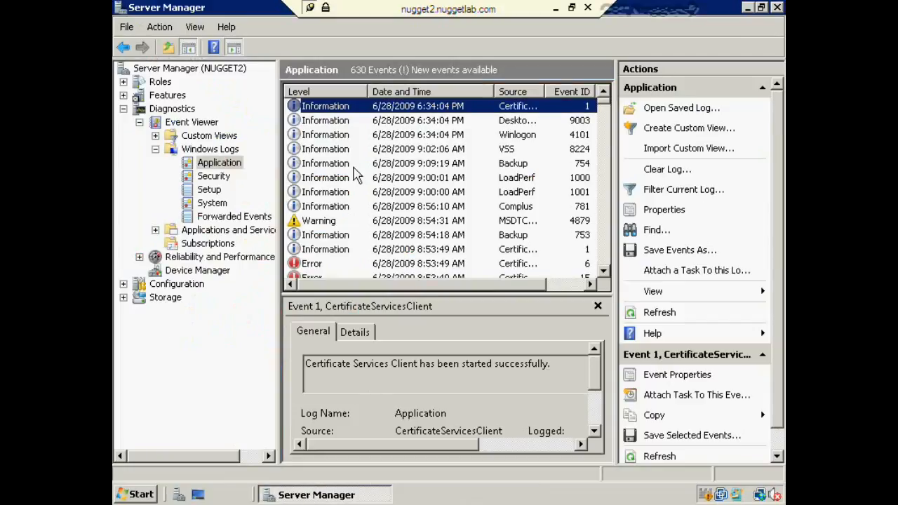
# Refresh nugget2's Application log and inspect the new BADAPP32.EXE Error 1000 event
pyautogui.press('F5')
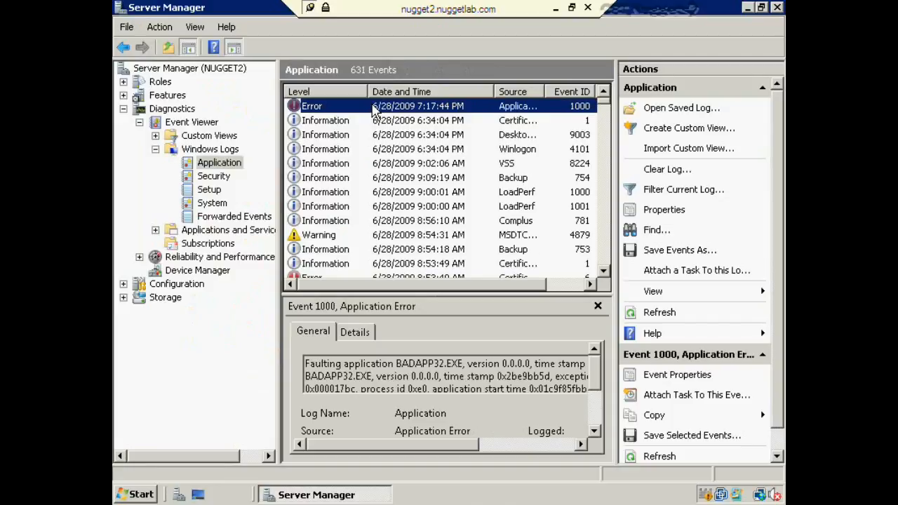
pyautogui.moveTo(397, 364); pyautogui.dragTo(461, 361)
pyautogui.click(460, 362)
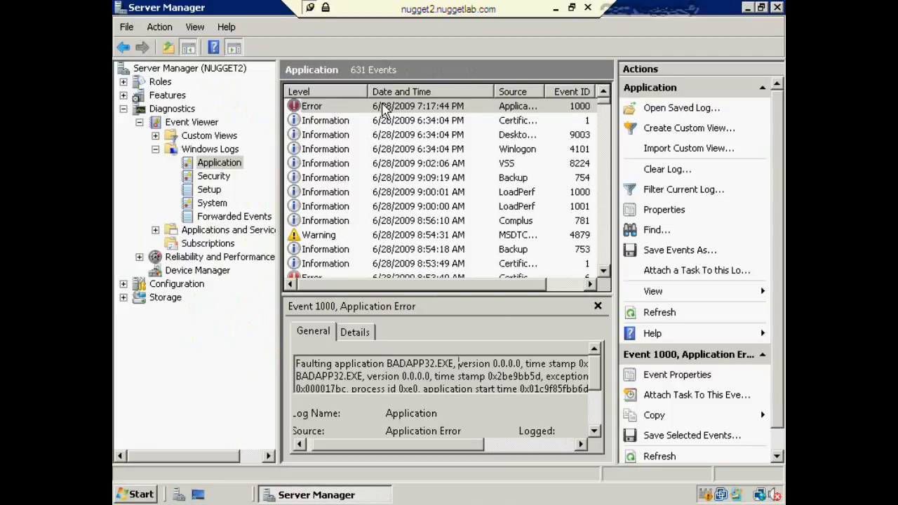
pyautogui.click(385, 110)
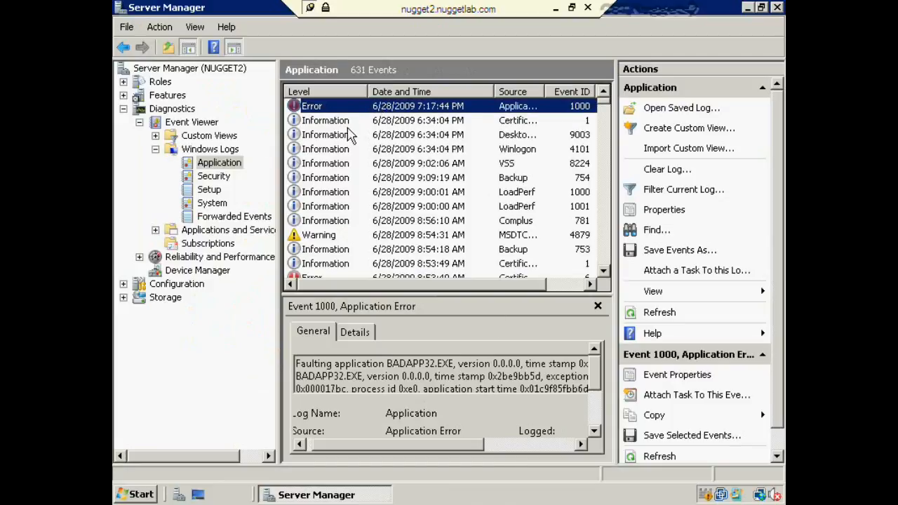
# Reopen the Application log under Windows Logs, then switch back to DCNUGGET1's local Server Manager
pyautogui.click(229, 70)
pyautogui.rightClick(229, 72)
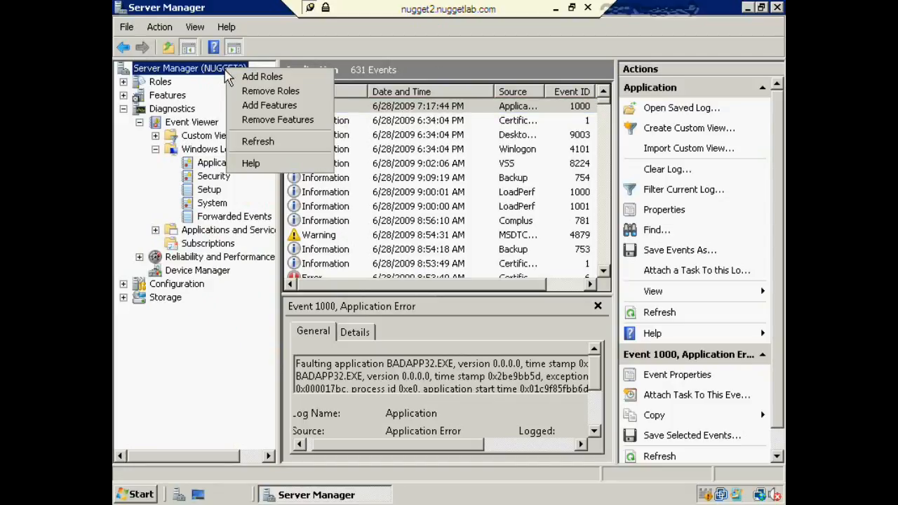
pyautogui.click(205, 150)
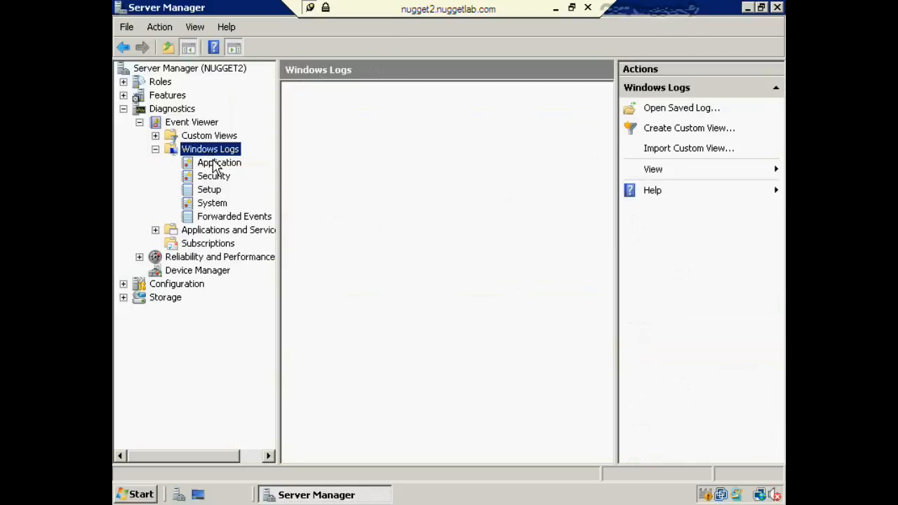
pyautogui.click(216, 163)
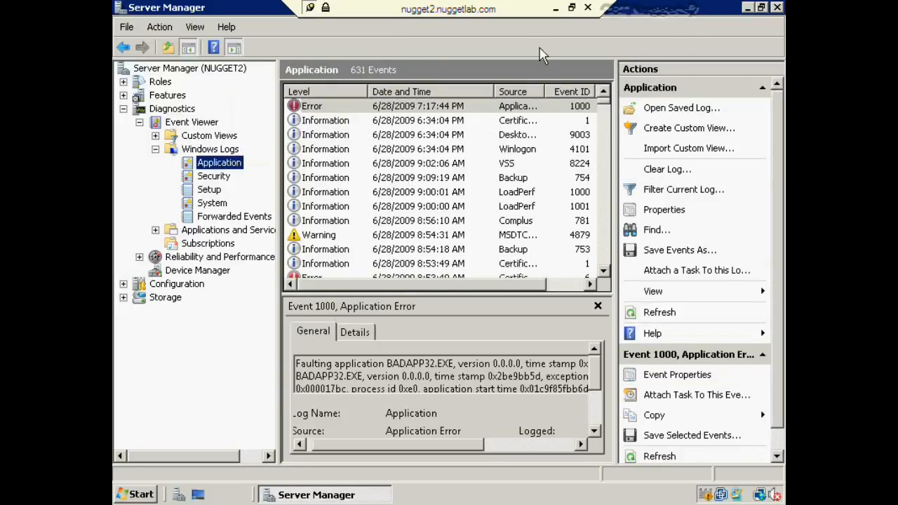
pyautogui.click(558, 9)
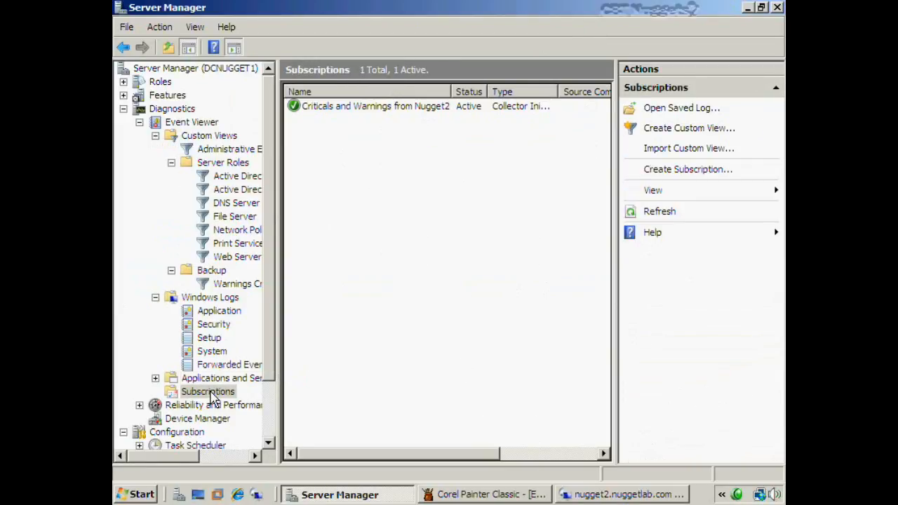
# View the forwarded BADAPP32.EXE Error 1000 in DCNUGGET1's Forwarded Events, then return to Command Prompt
pyautogui.click(211, 392)
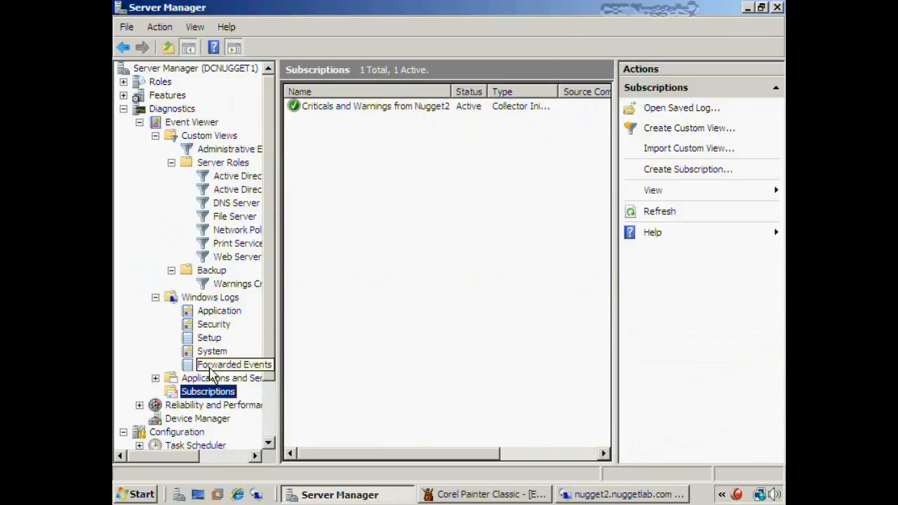
pyautogui.click(209, 369)
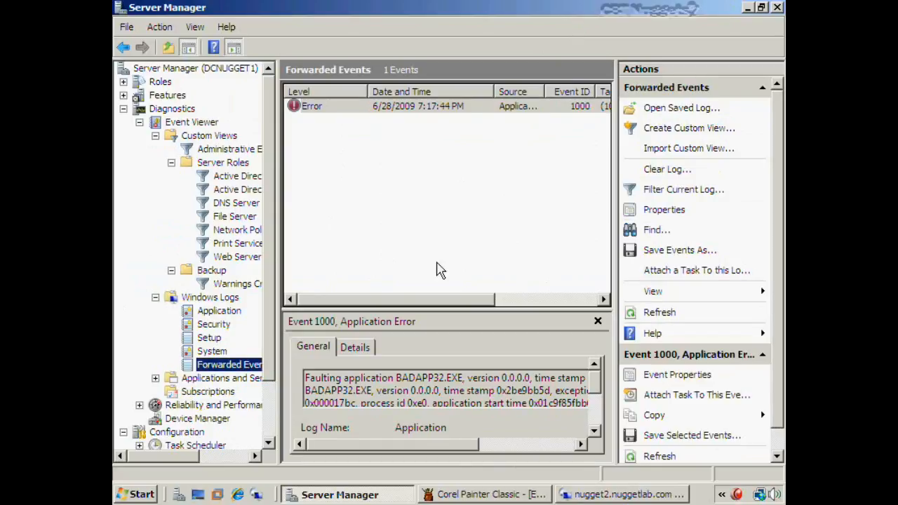
pyautogui.click(437, 263)
pyautogui.click(429, 108)
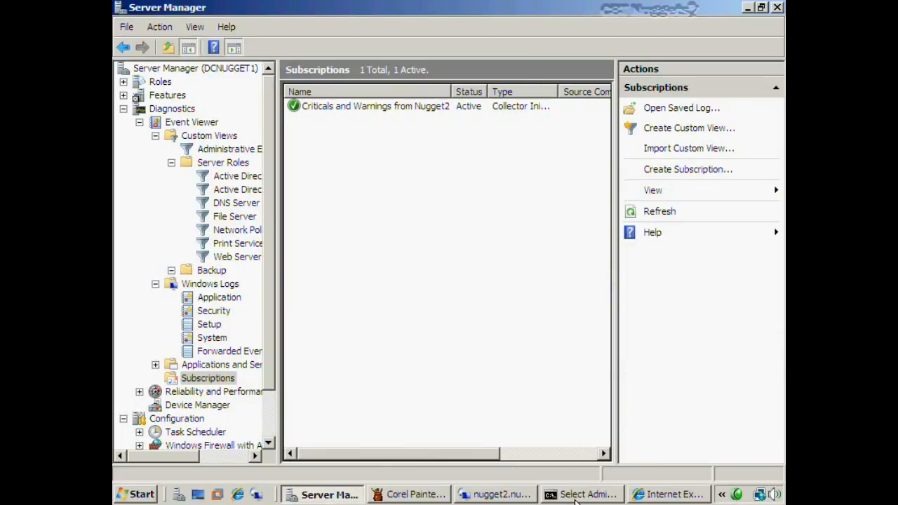
pyautogui.click(575, 498)
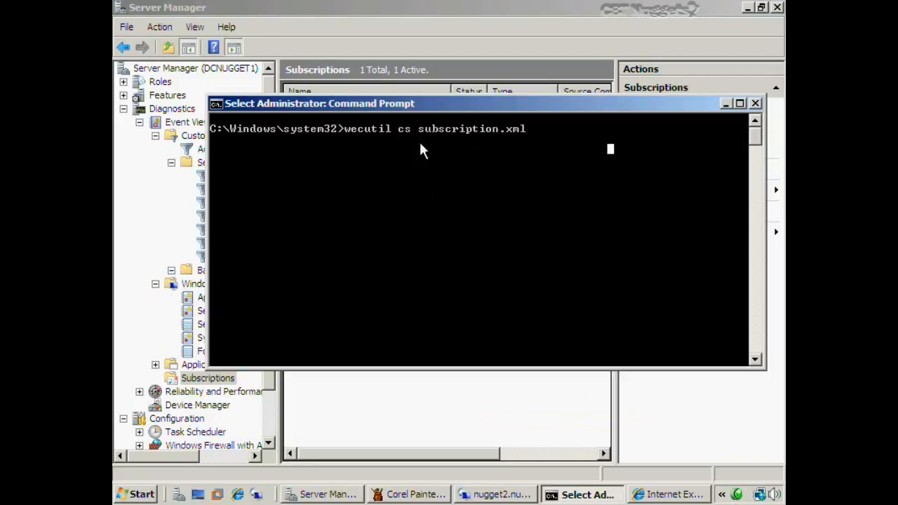
# Highlight subscription.xml in the wecutil command line, then bring up the Internet Explorer page
pyautogui.moveTo(421, 131); pyautogui.dragTo(528, 137)
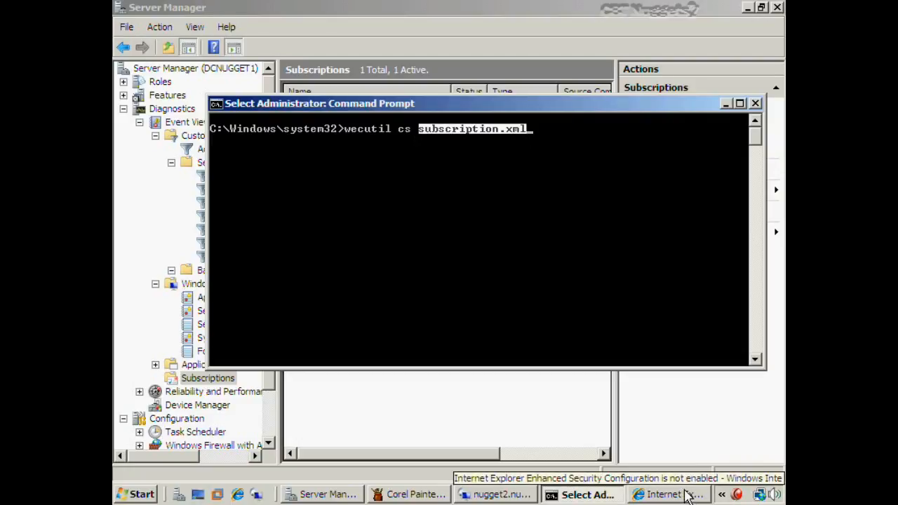
pyautogui.click(688, 494)
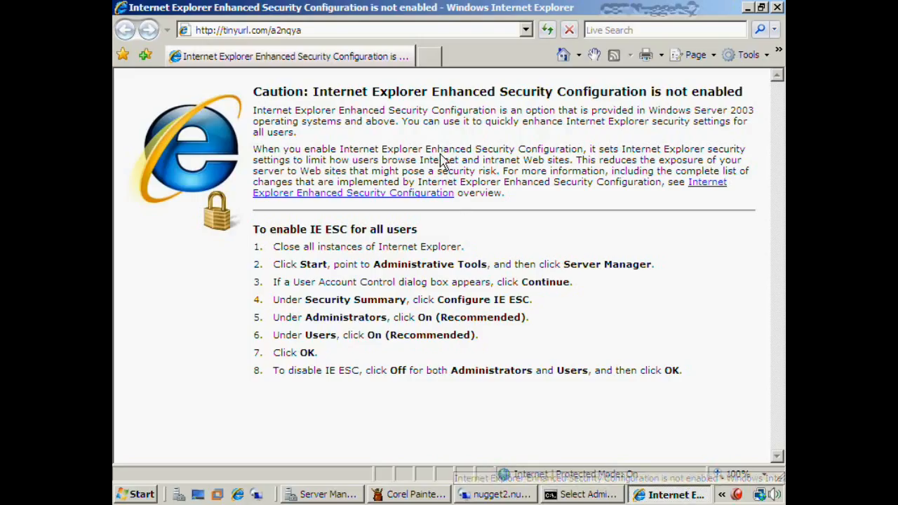
# Load the tinyurl address and review MSDN's source-initiated subscription article, then close the browser
pyautogui.click(337, 29)
pyautogui.click(337, 29)
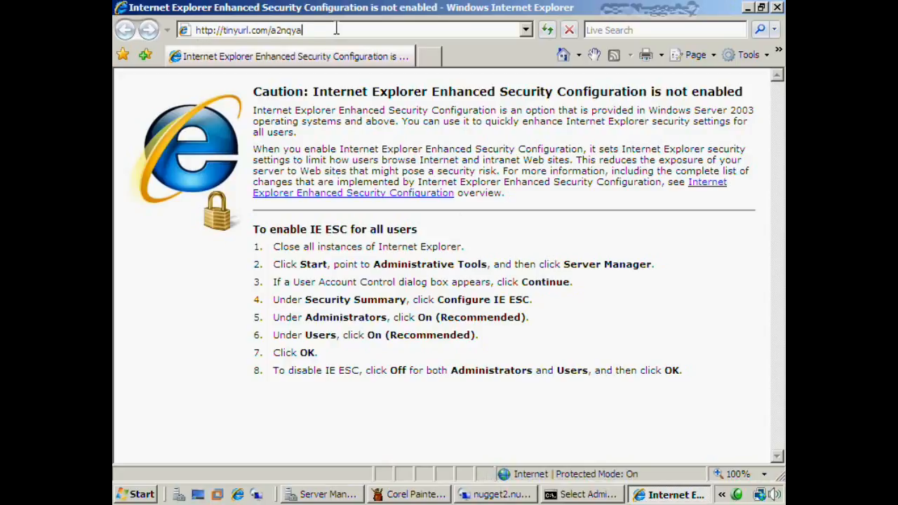
pyautogui.moveTo(337, 29); pyautogui.dragTo(184, 33)
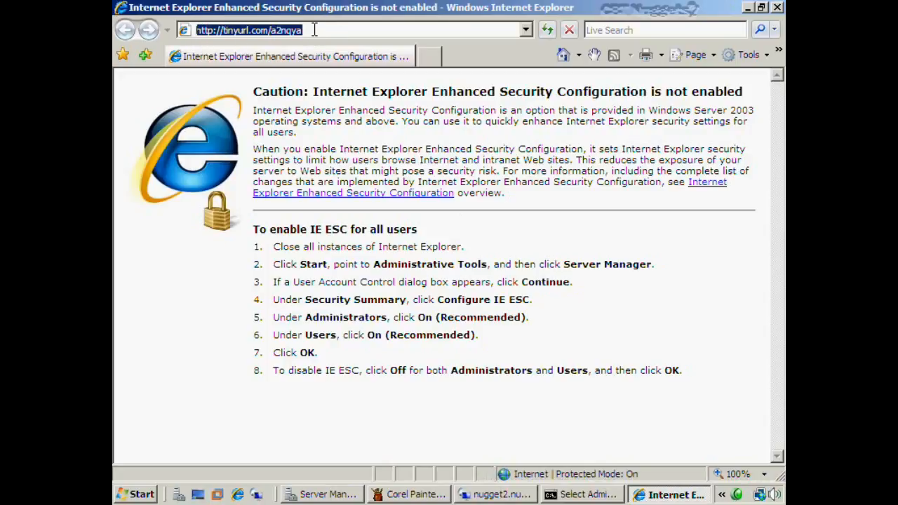
pyautogui.click(314, 30)
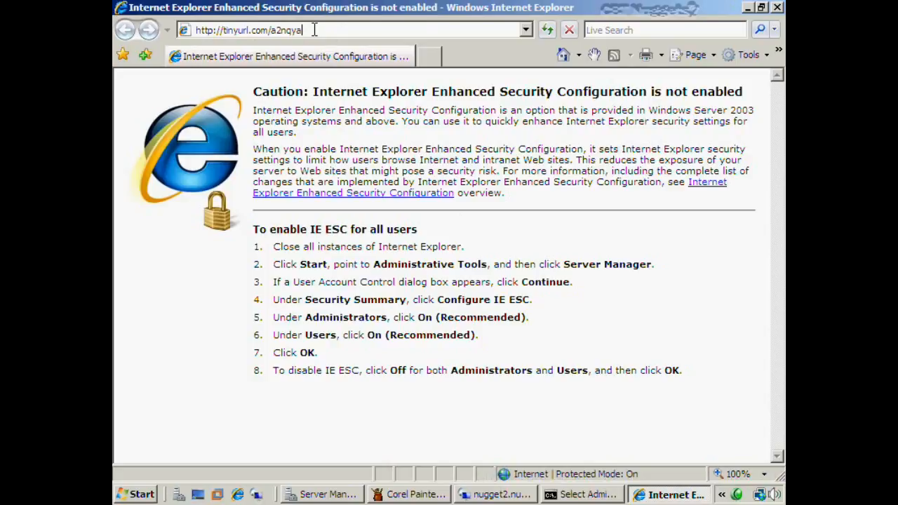
pyautogui.press('Return')
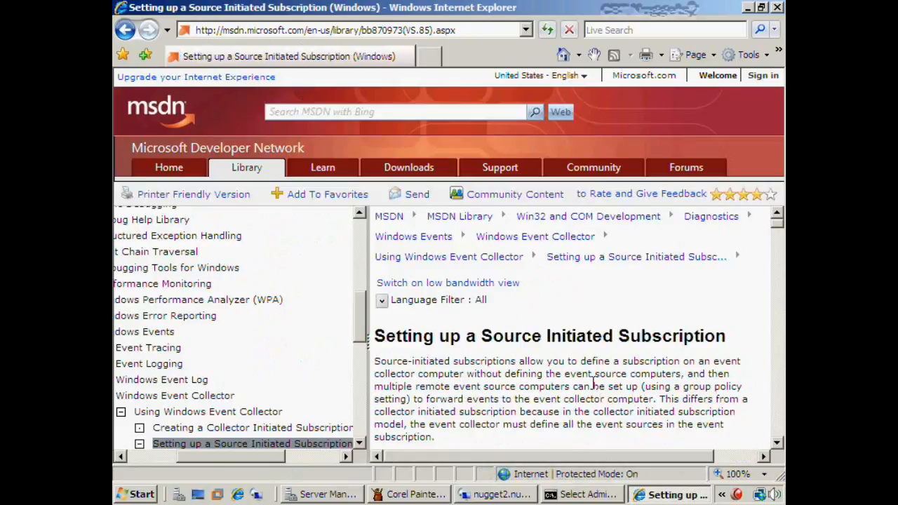
pyautogui.scroll(-2, 593, 382)
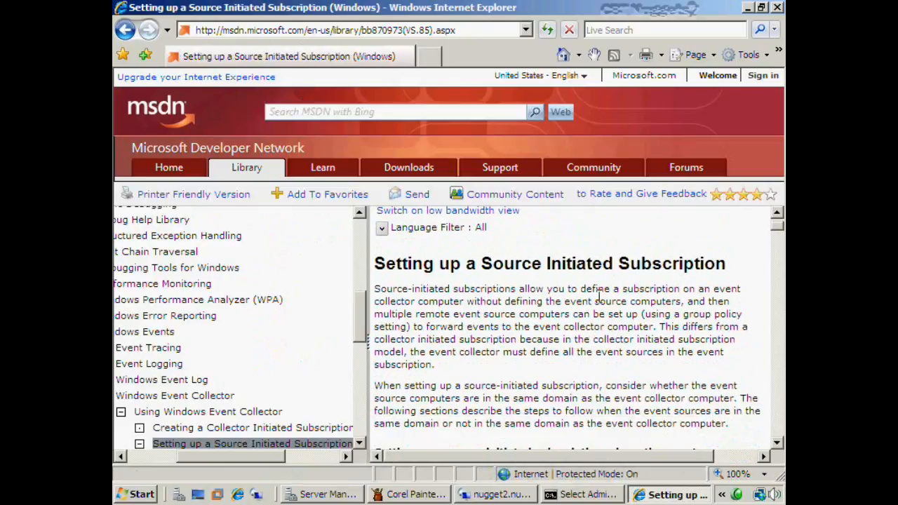
pyautogui.scroll(-5, 598, 308)
pyautogui.scroll(-15, 598, 308)
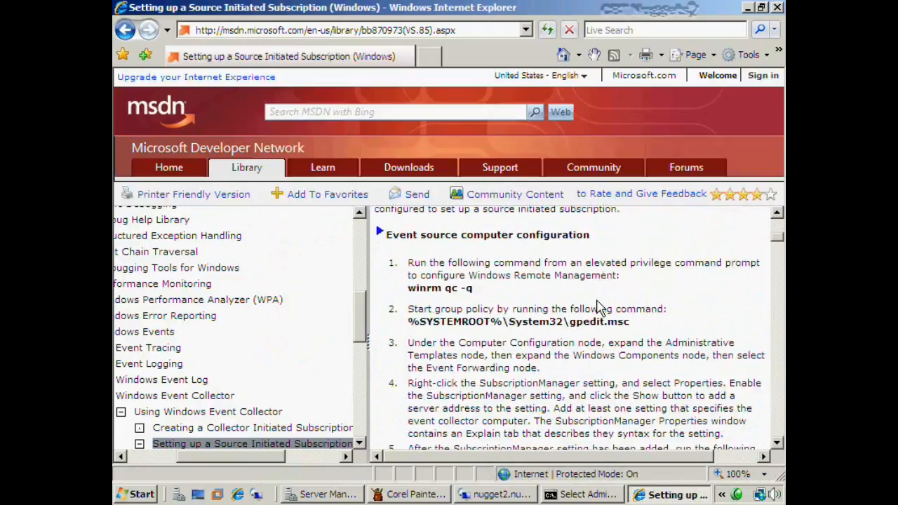
pyautogui.scroll(3, 596, 300)
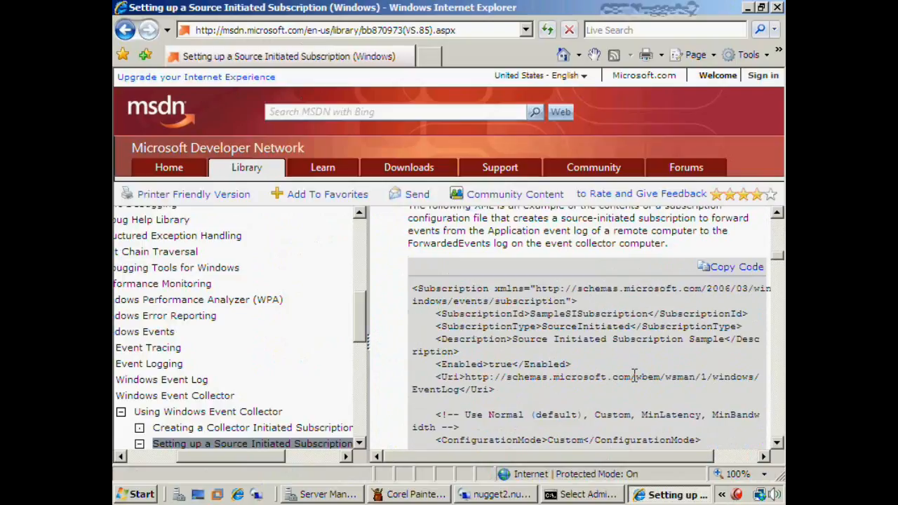
pyautogui.click(779, 8)
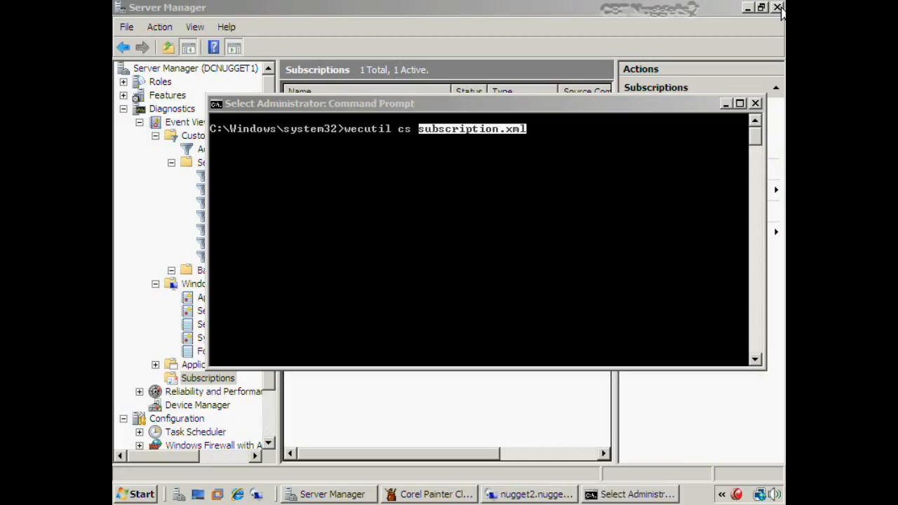
# Switch the 'Criticals and Warnings from Nugget2' subscription's delivery protocol to HTTPS on port 443
pyautogui.click(421, 200)
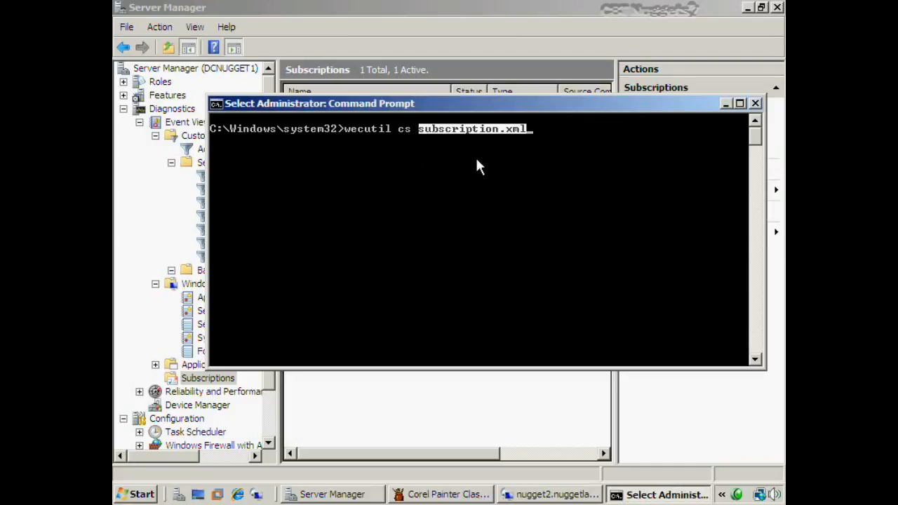
pyautogui.click(494, 373)
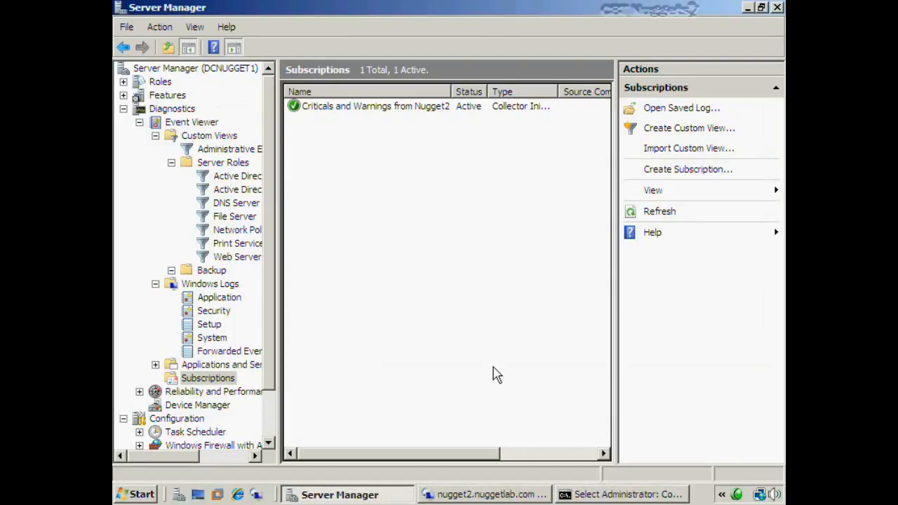
pyautogui.rightClick(393, 111)
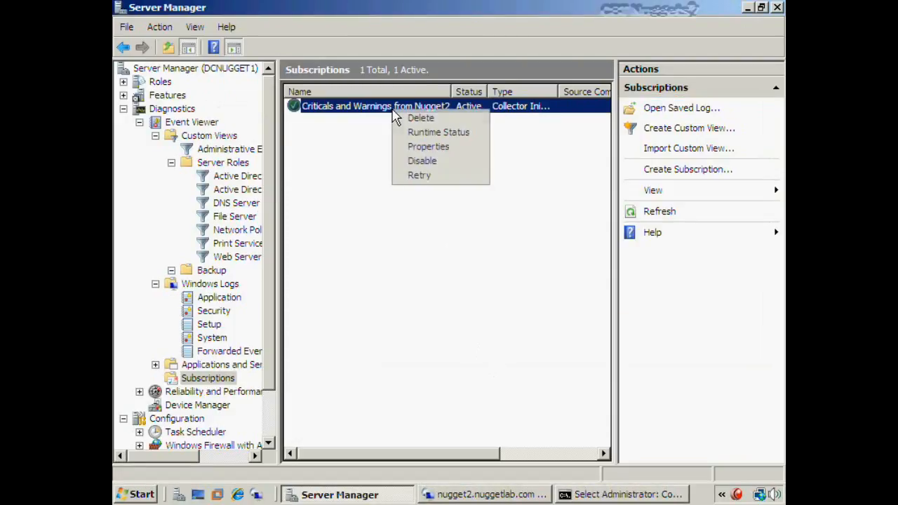
pyautogui.click(435, 149)
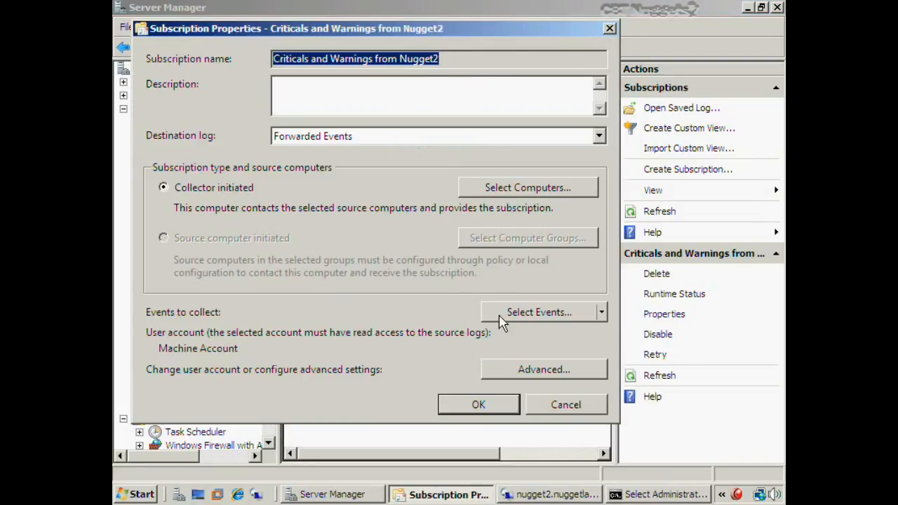
pyautogui.click(502, 369)
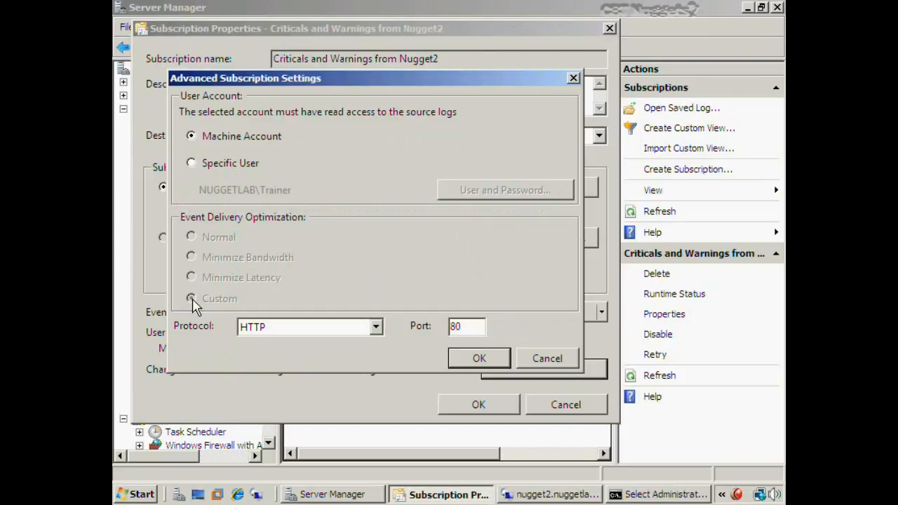
pyautogui.click(324, 333)
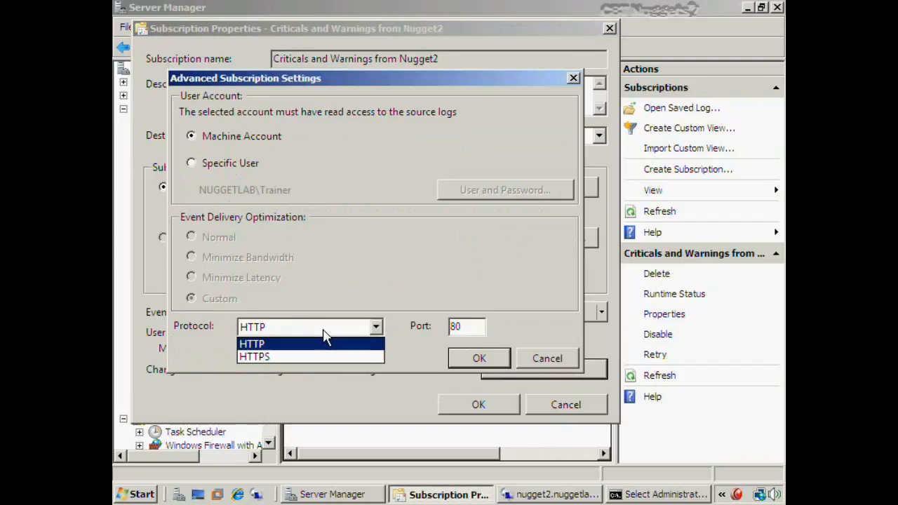
pyautogui.click(279, 360)
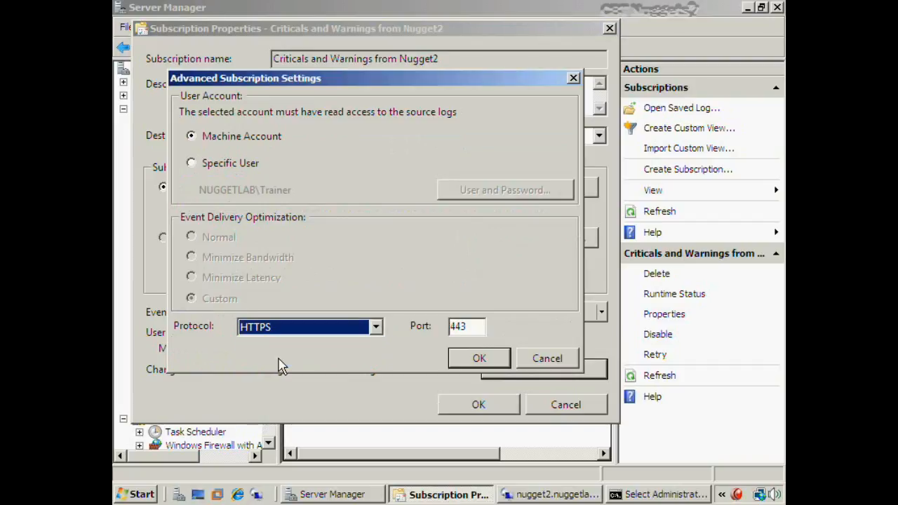
pyautogui.click(477, 361)
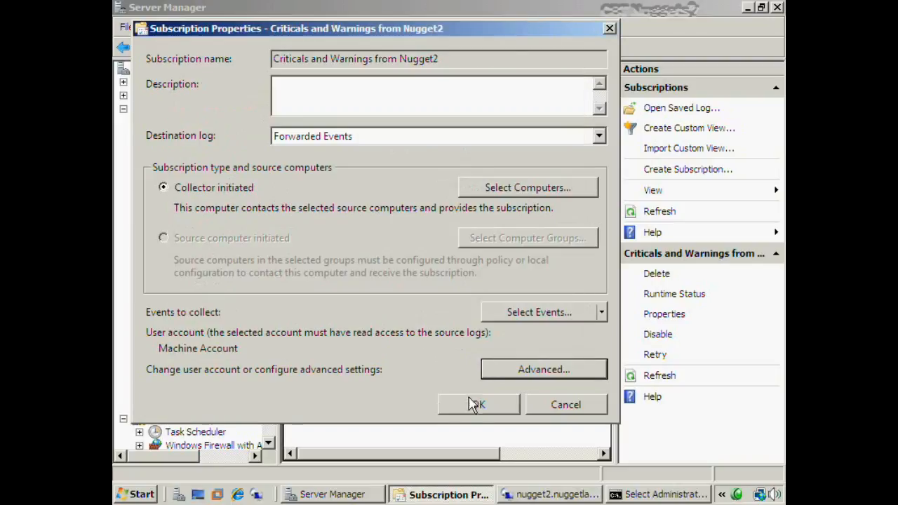
pyautogui.click(469, 403)
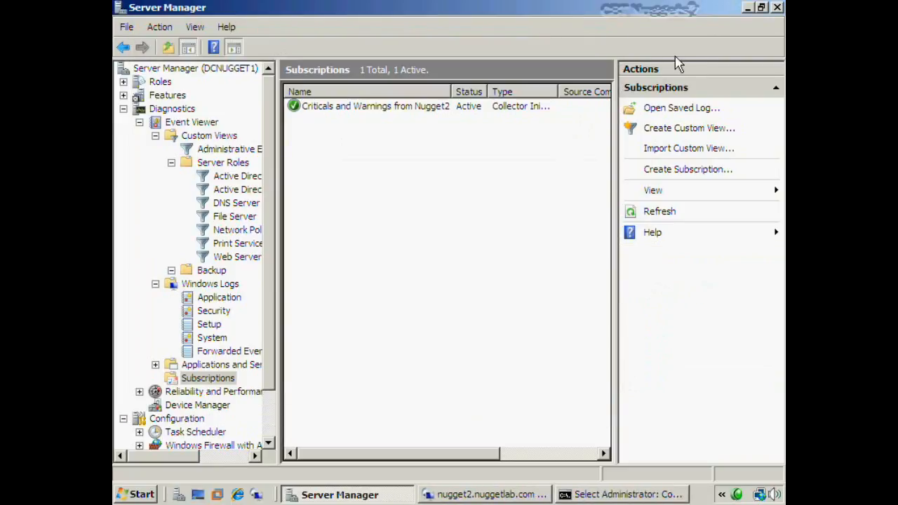
# On nugget2, start a new inbound firewall rule from Inbound Rules with the Port rule type
pyautogui.click(748, 7)
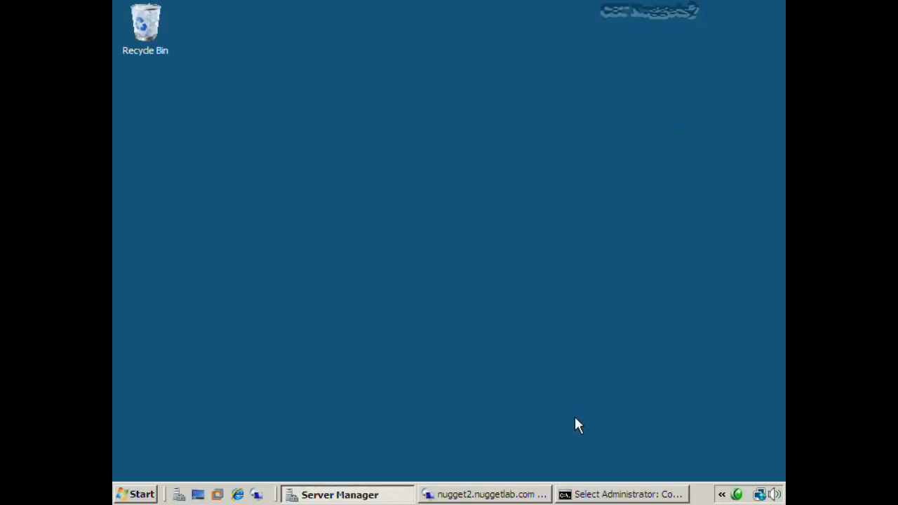
pyautogui.click(525, 495)
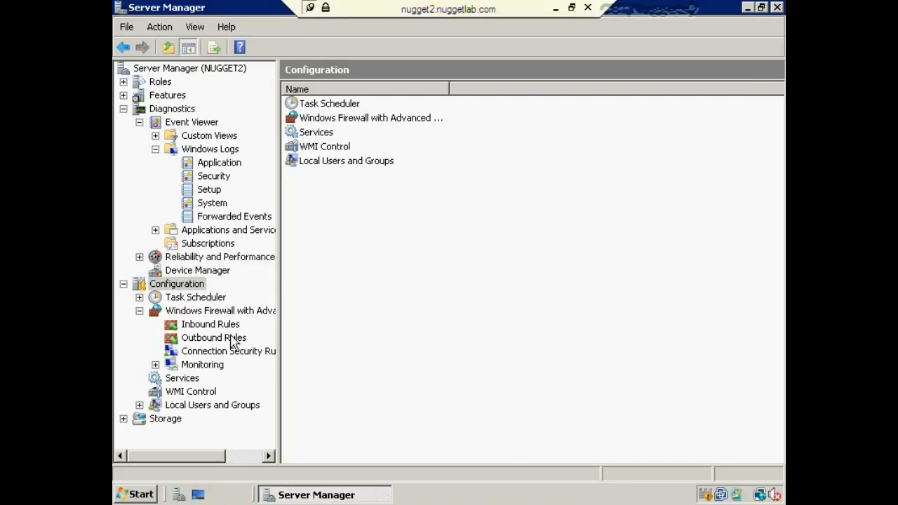
pyautogui.click(208, 328)
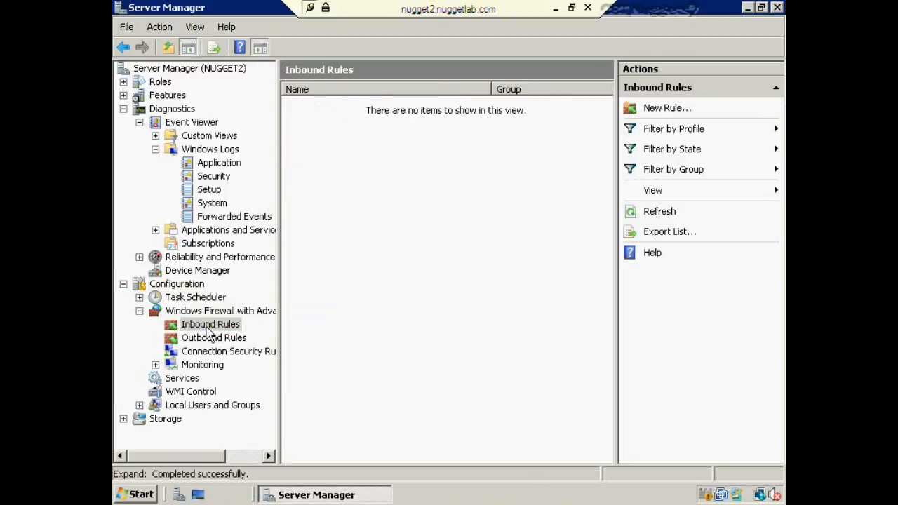
pyautogui.click(654, 108)
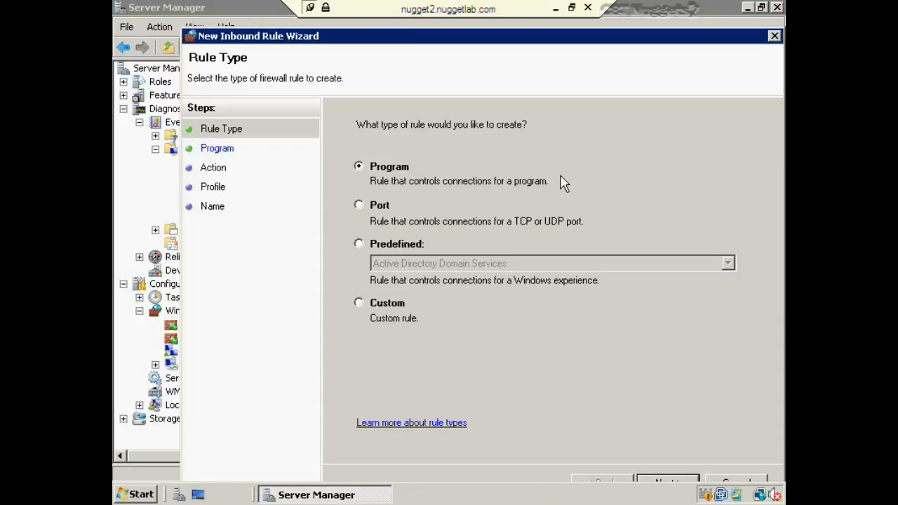
pyautogui.click(360, 208)
# Set the new rule to specific local port 443 and allow the connection
pyautogui.click(668, 483)
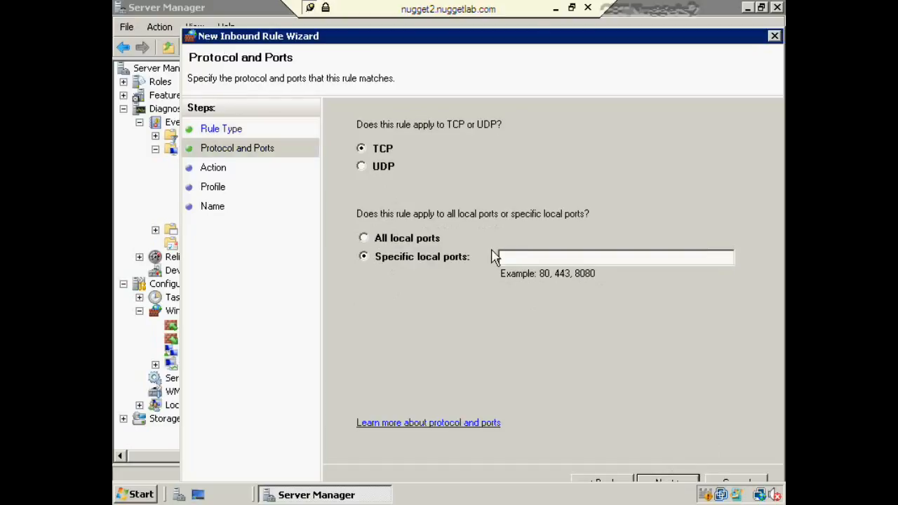
pyautogui.click(545, 262)
pyautogui.write('443')
pyautogui.click(668, 484)
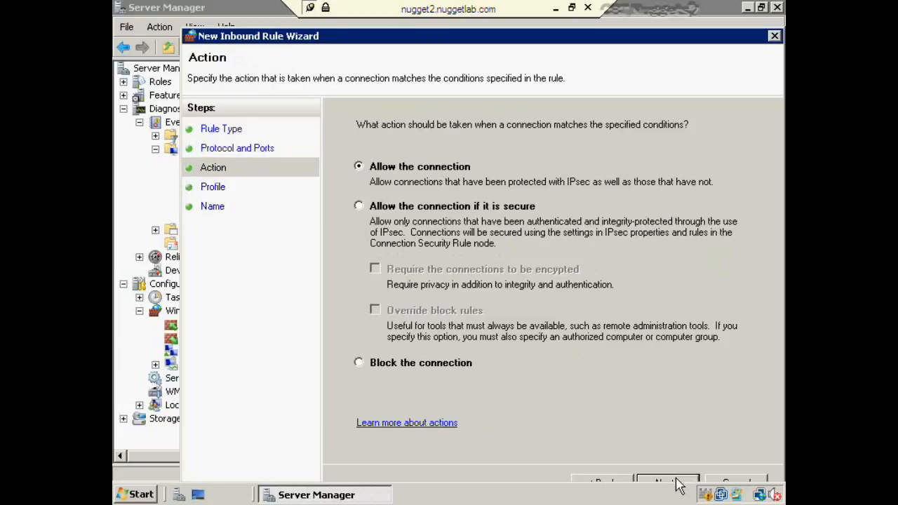
pyautogui.click(668, 484)
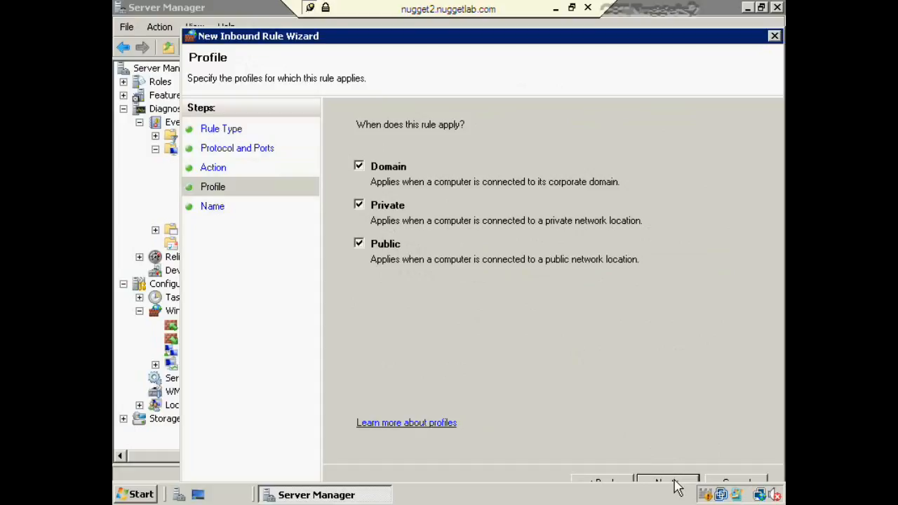
# Limit the rule to the Domain profile, name it 'Open 443', and find Command Prompt in Start
pyautogui.click(362, 250)
pyautogui.click(361, 207)
pyautogui.click(674, 484)
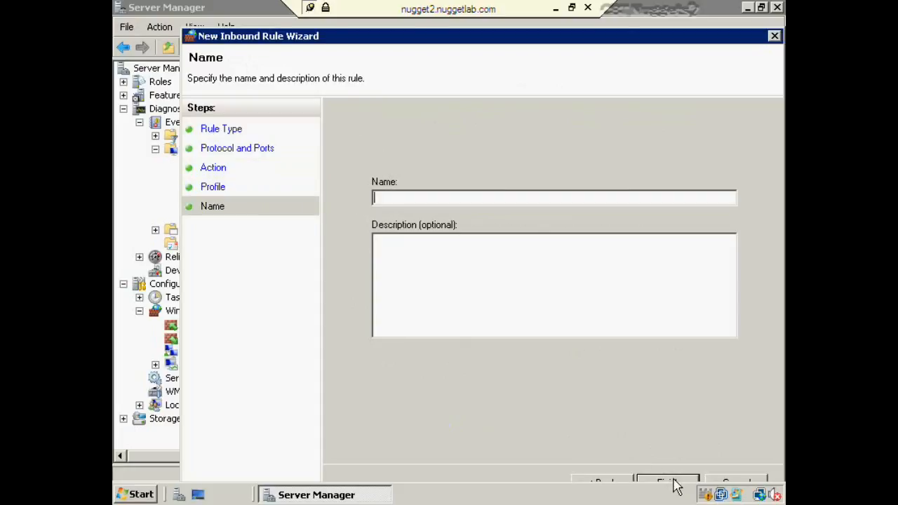
pyautogui.write('Open 443')
pyautogui.click(663, 483)
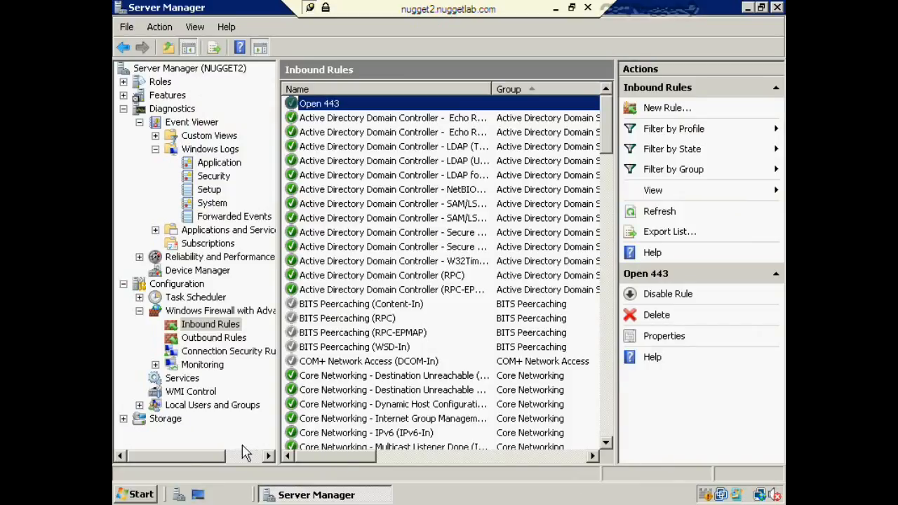
pyautogui.click(141, 496)
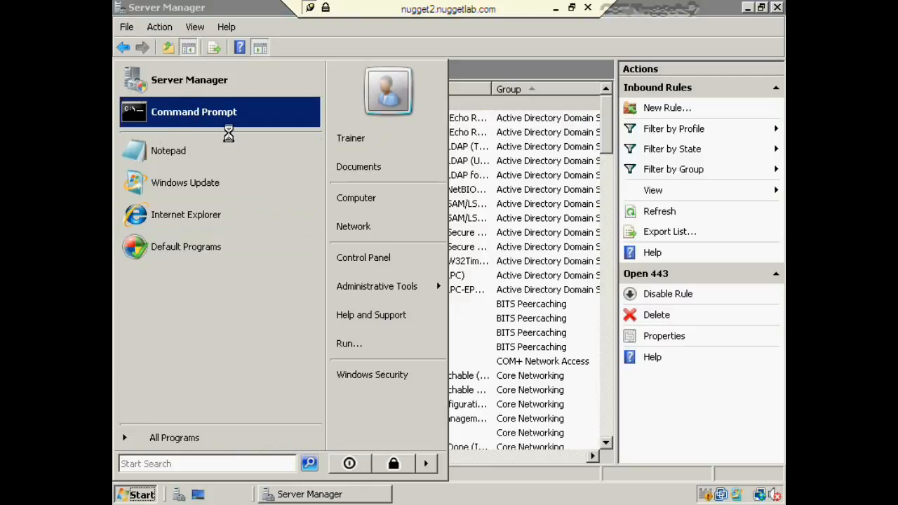
pyautogui.rightClick(195, 114)
# As administrator, run winrm quickconfig -transport:https and answer y to create the HTTPS listener
pyautogui.click(235, 153)
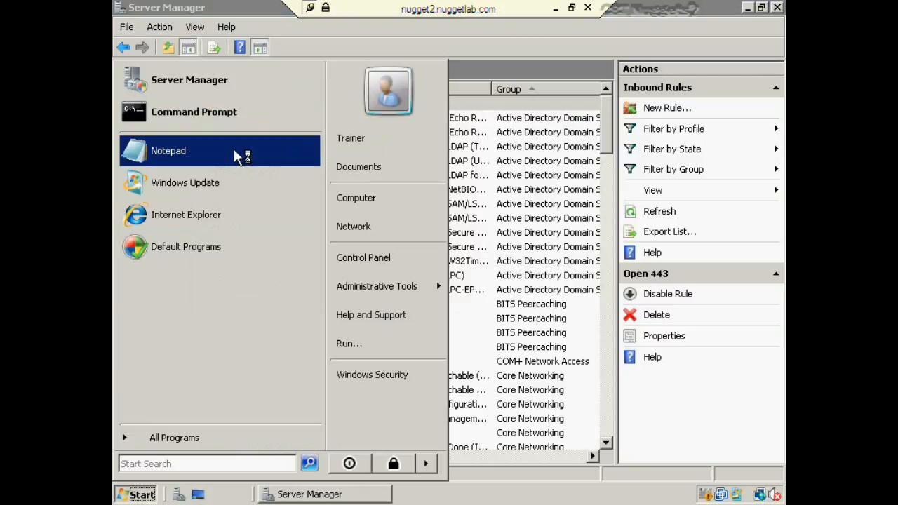
pyautogui.hotkey('alt', 'c')
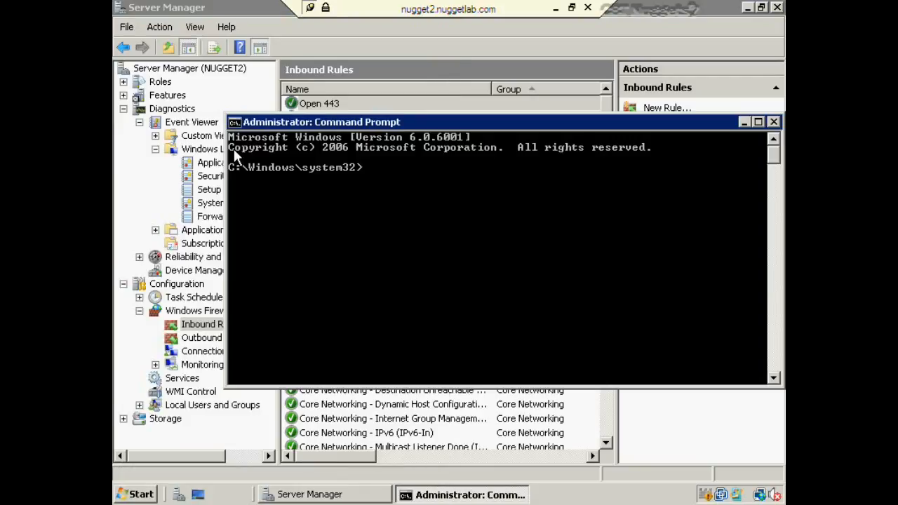
pyautogui.write('winrm quickconfig')
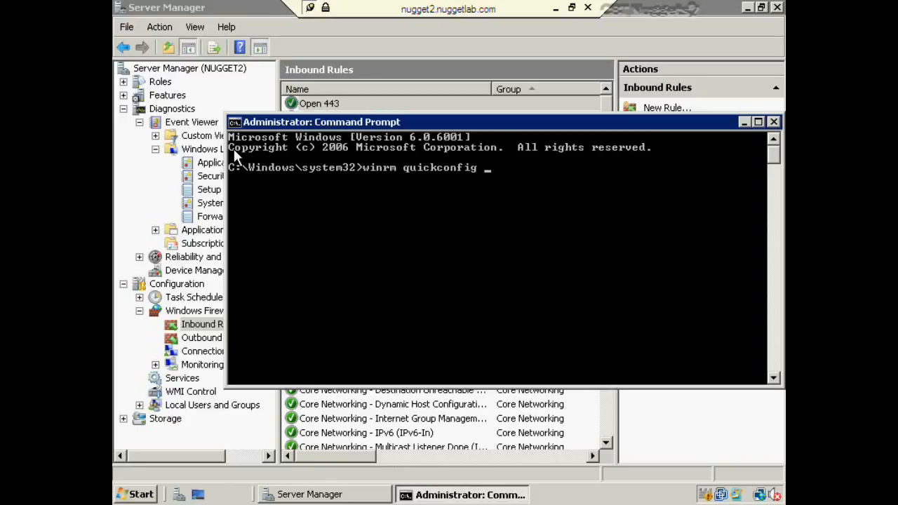
pyautogui.write(' -transport:https')
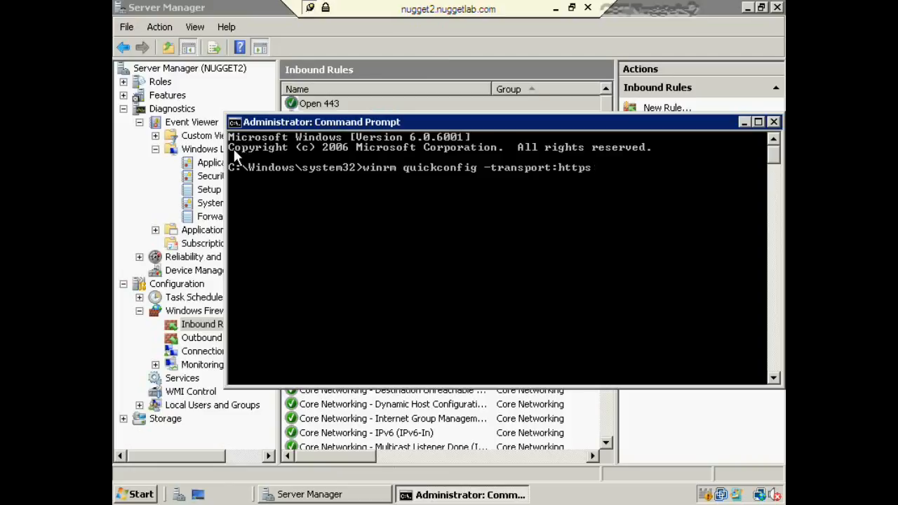
pyautogui.press('Return')
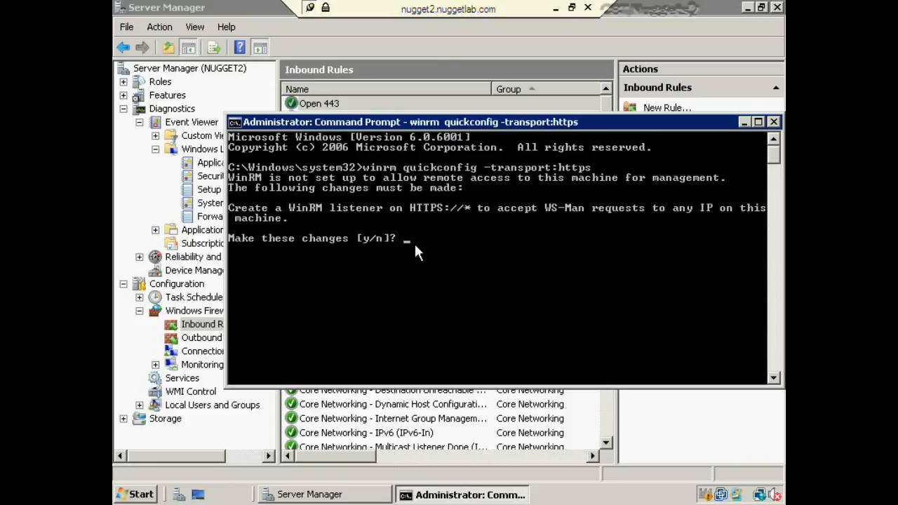
pyautogui.write('y')
pyautogui.press('Return')
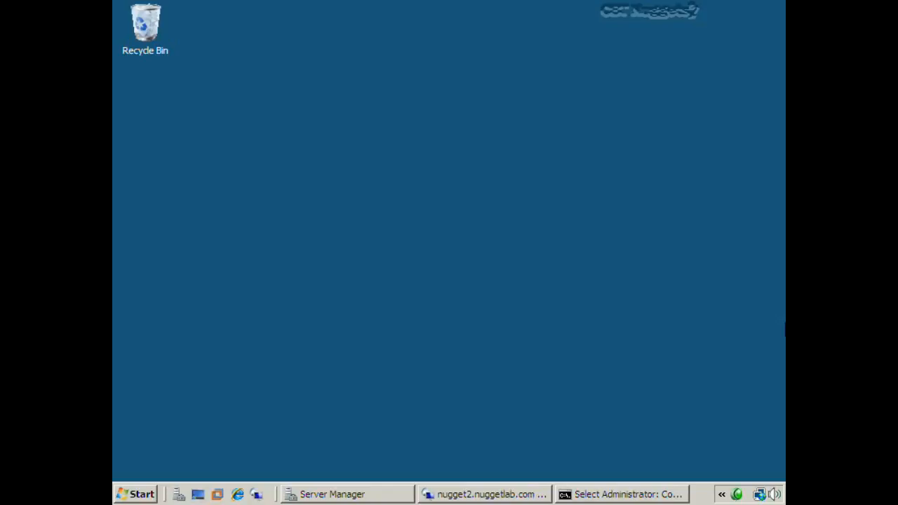
# Launch Microsoft Network Monitor 3.2 from All Programs and start a new capture
pyautogui.click(135, 484)
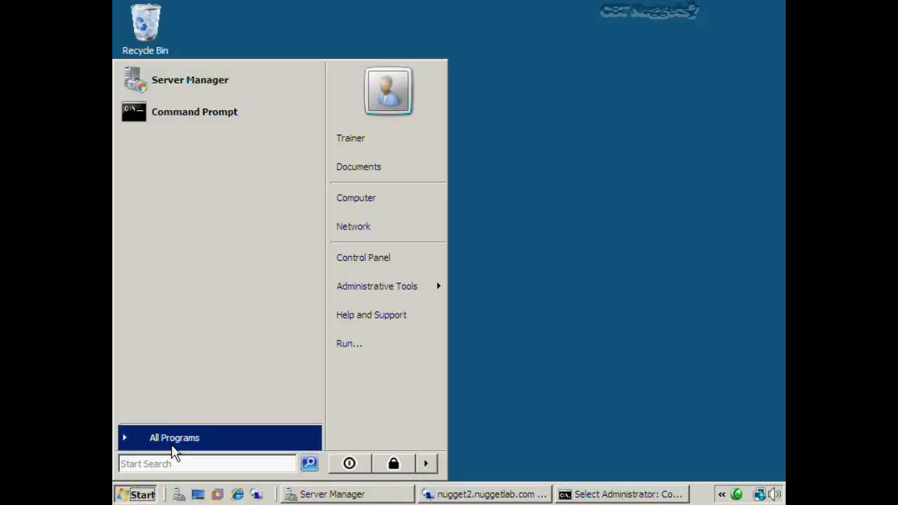
pyautogui.click(180, 437)
pyautogui.click(192, 329)
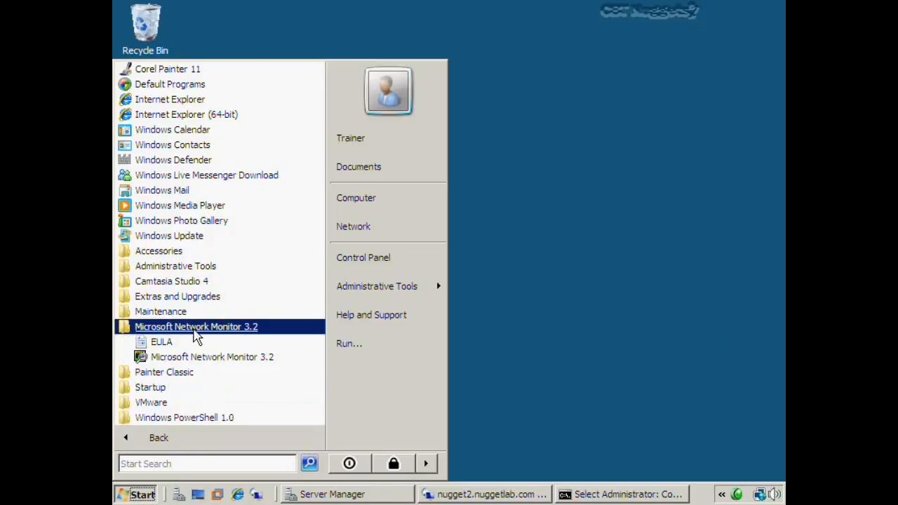
pyautogui.click(190, 359)
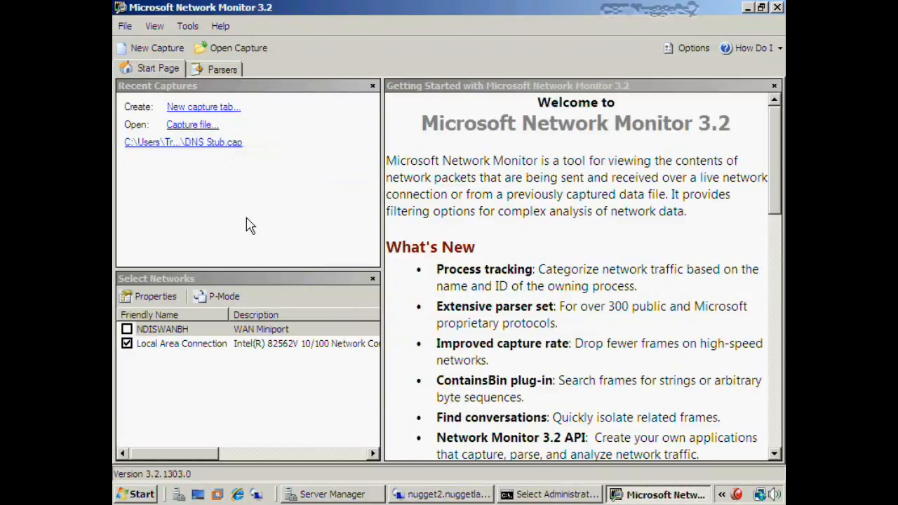
pyautogui.click(160, 50)
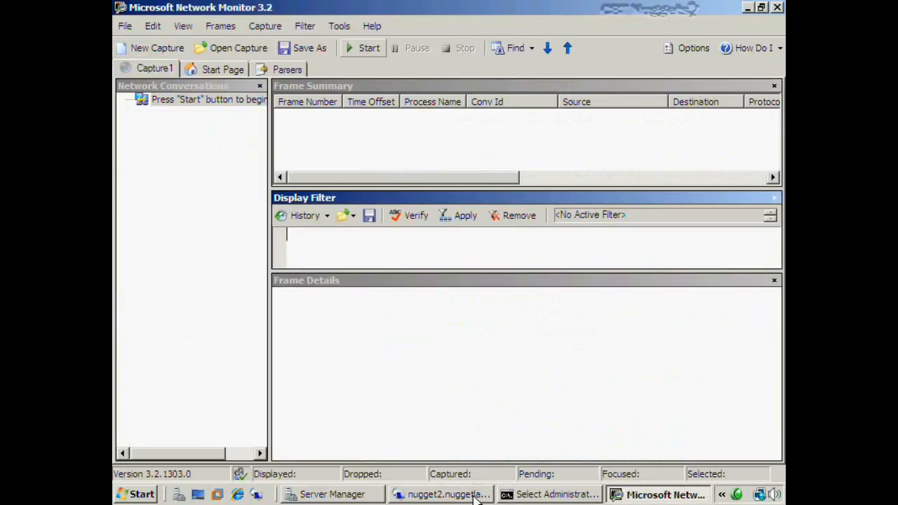
pyautogui.click(364, 48)
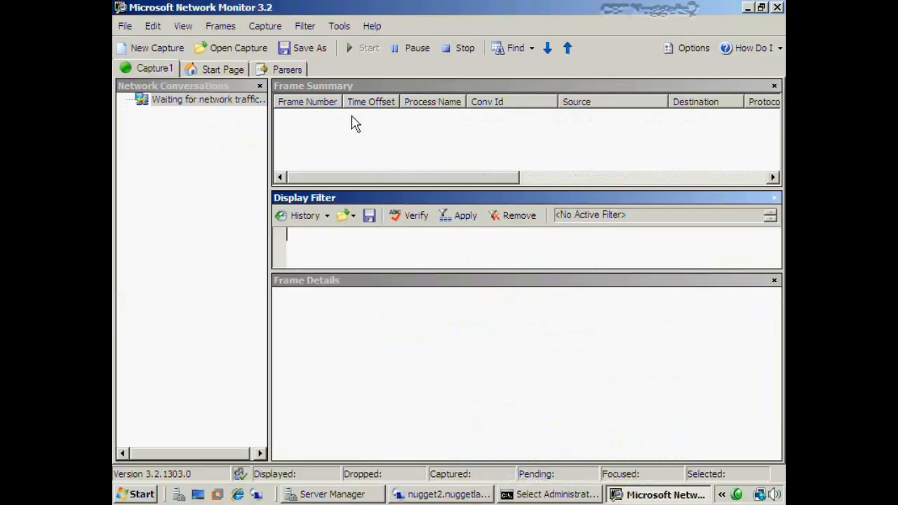
pyautogui.click(407, 496)
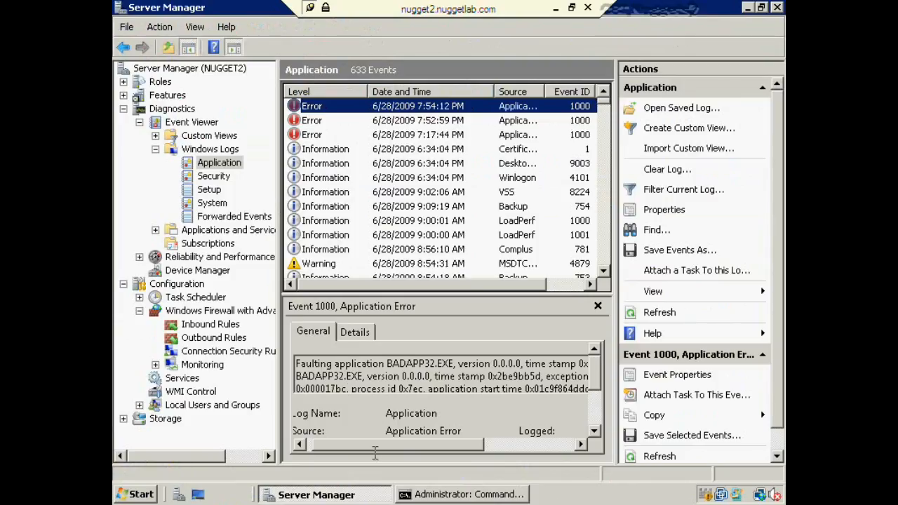
# Crash BADAPP32 on nugget2, then refresh DCNUGGET1's Forwarded Events to show the 7:56:11 PM error
pyautogui.click(748, 8)
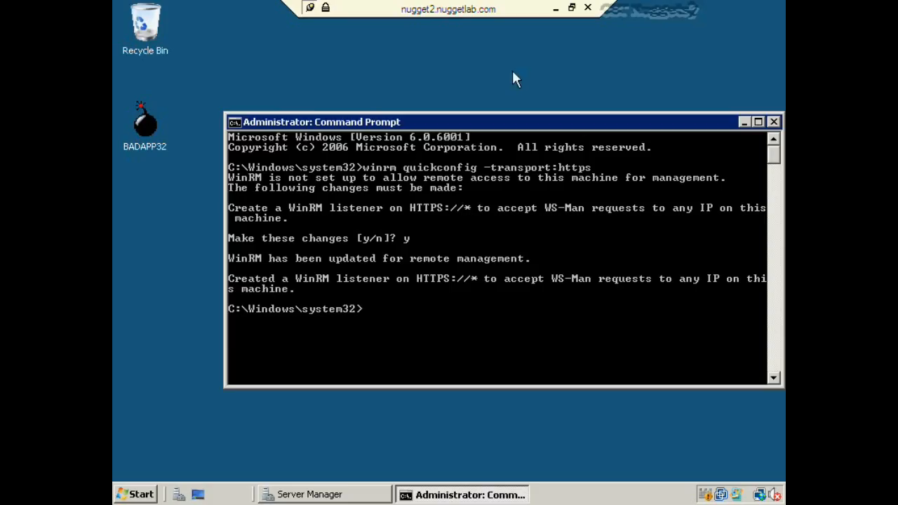
pyautogui.doubleClick(141, 134)
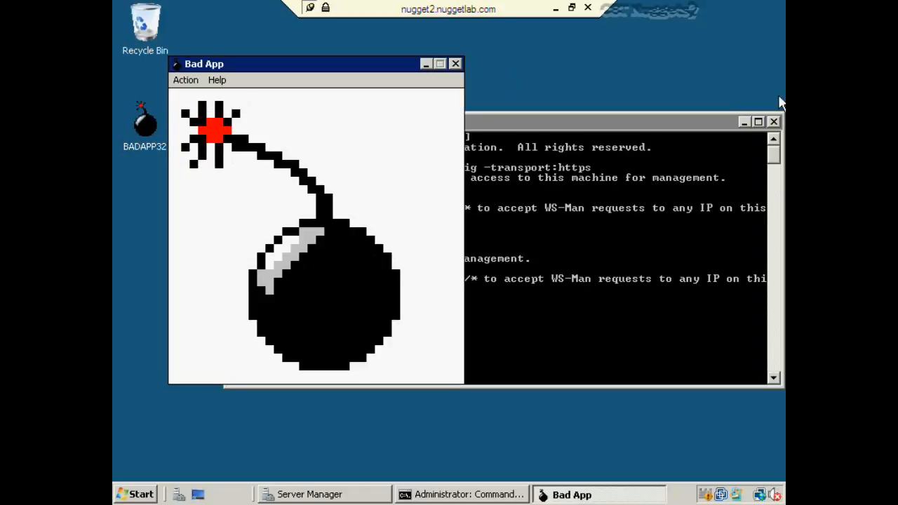
pyautogui.click(773, 121)
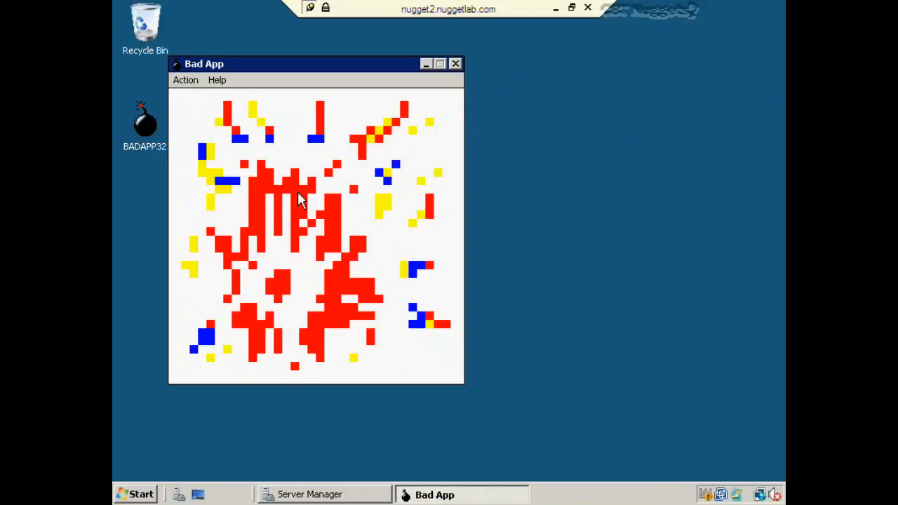
pyautogui.click(274, 251)
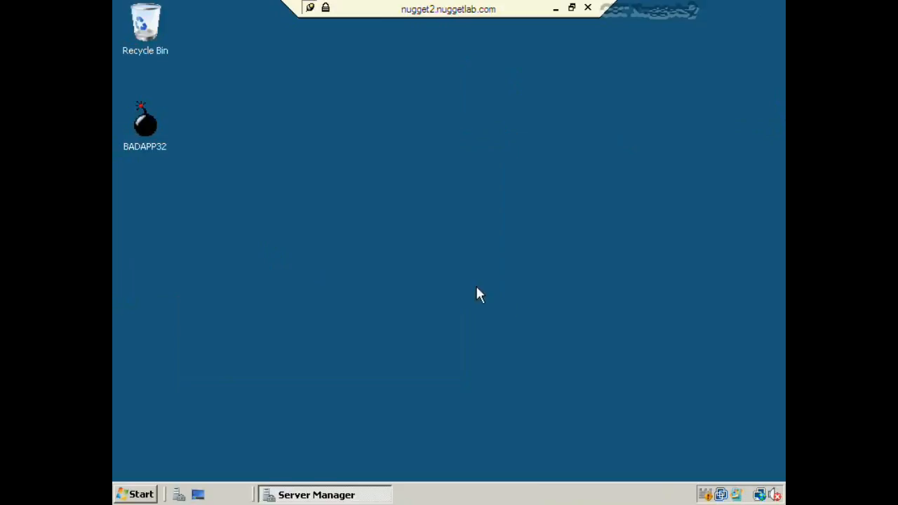
pyautogui.click(556, 8)
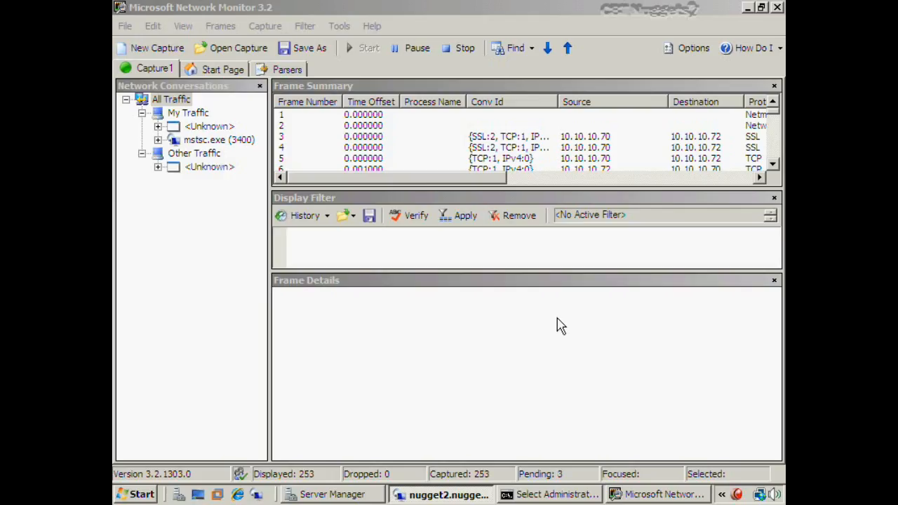
pyautogui.click(331, 496)
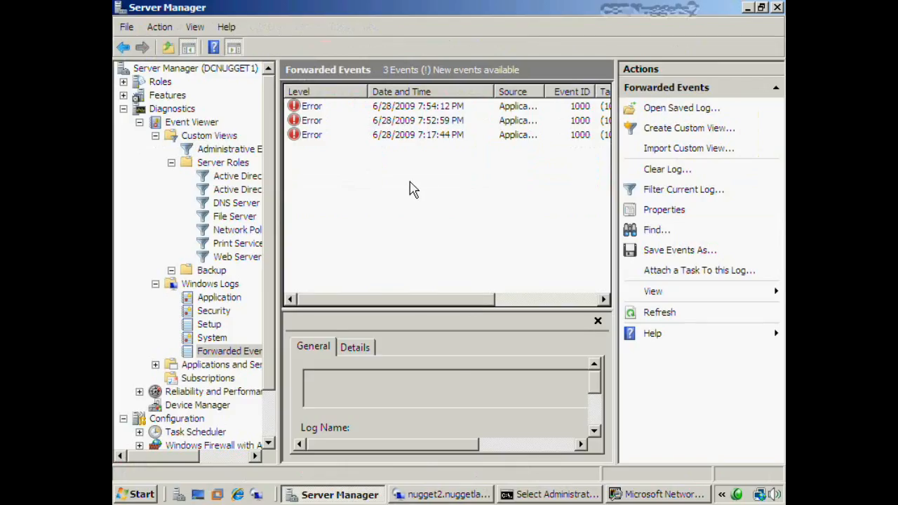
pyautogui.press('F5')
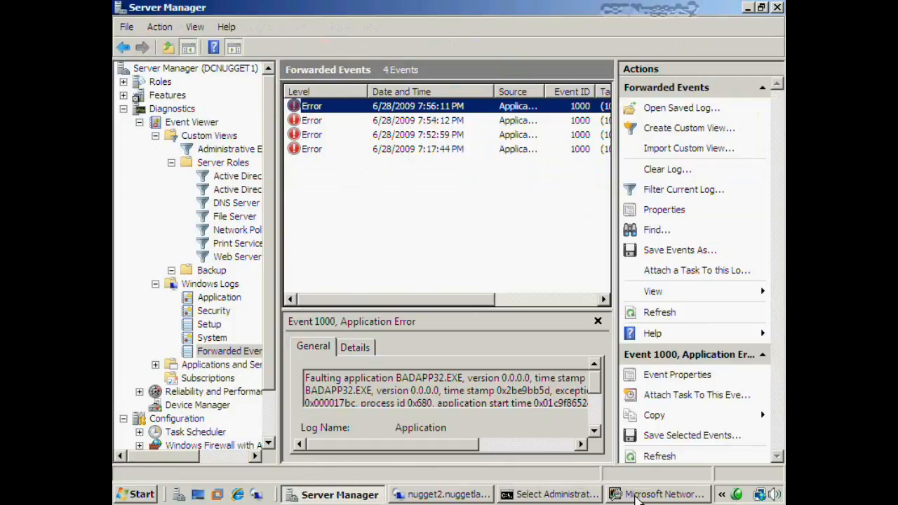
pyautogui.click(635, 495)
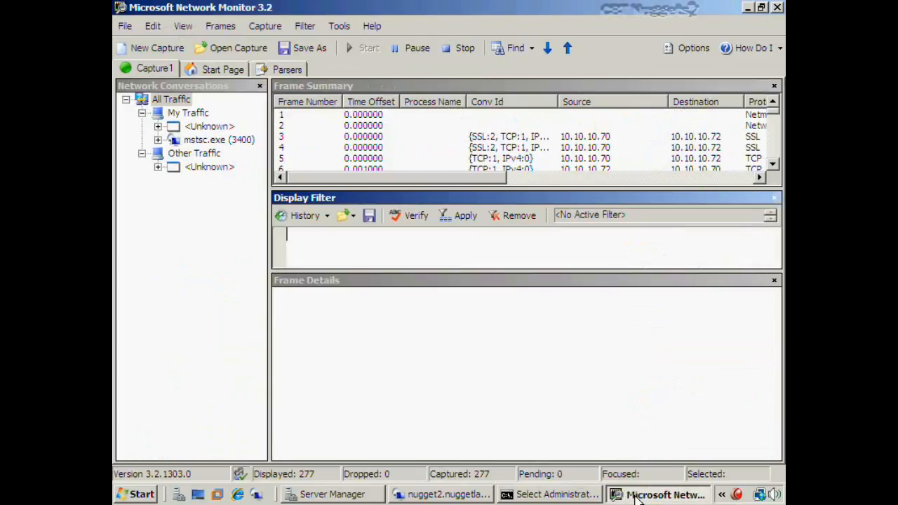
# Stop the capture and filter to the 27 SSL frames between 10.10.10.70 and 10.10.10.72
pyautogui.click(454, 48)
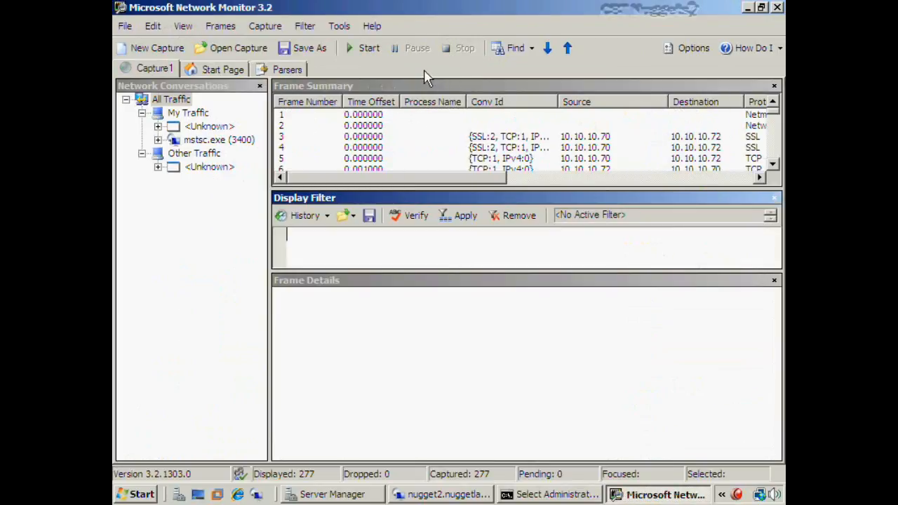
pyautogui.click(157, 127)
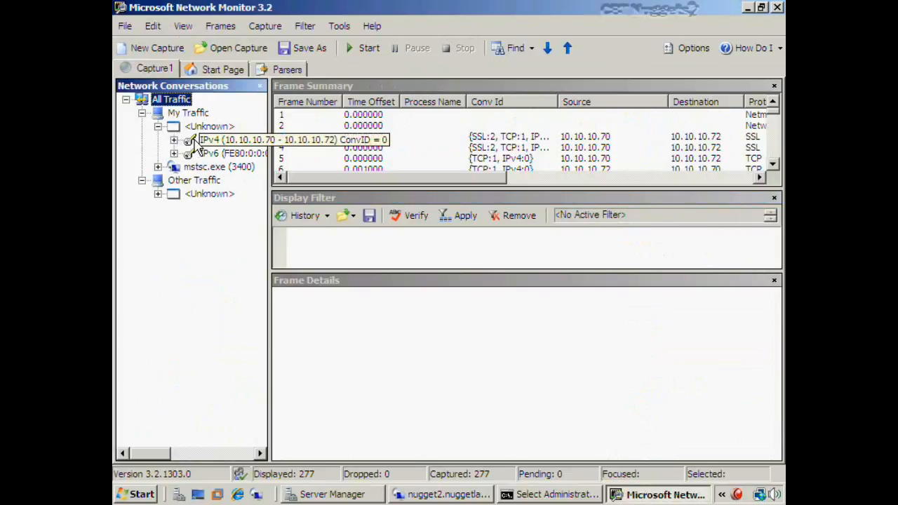
pyautogui.click(173, 139)
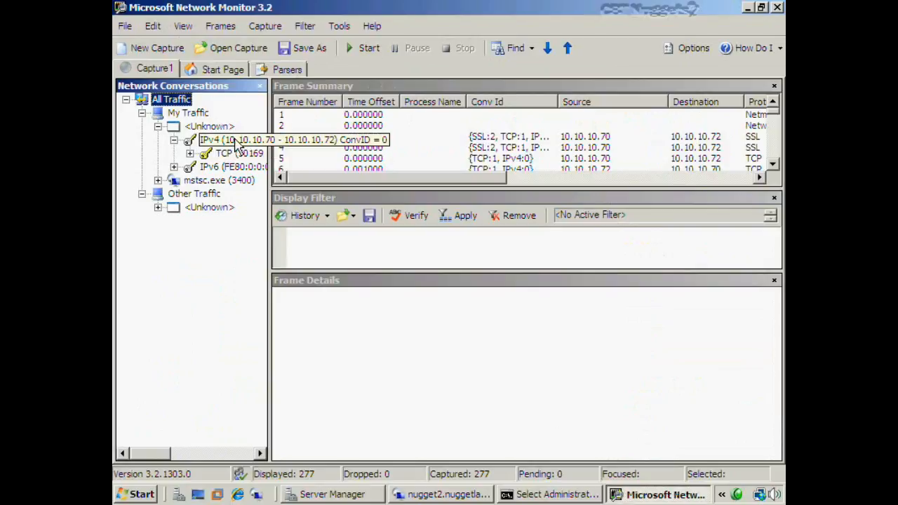
pyautogui.click(189, 153)
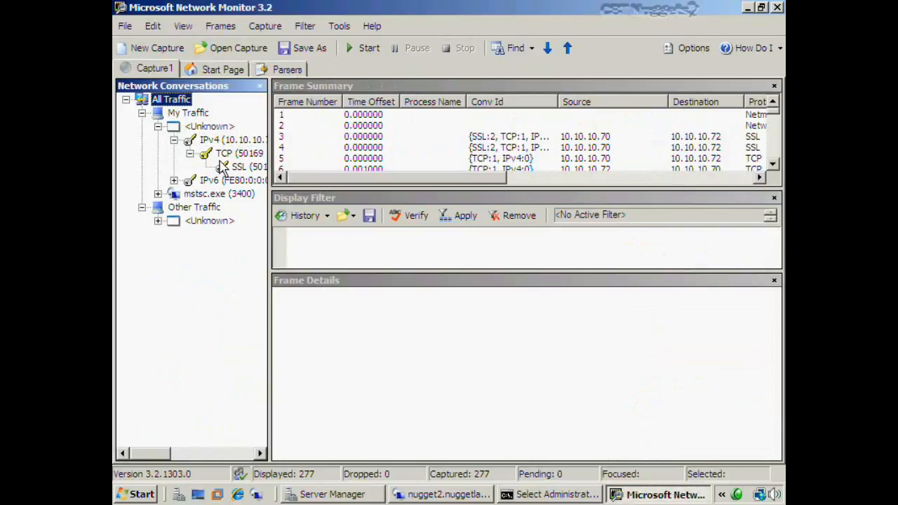
pyautogui.click(237, 167)
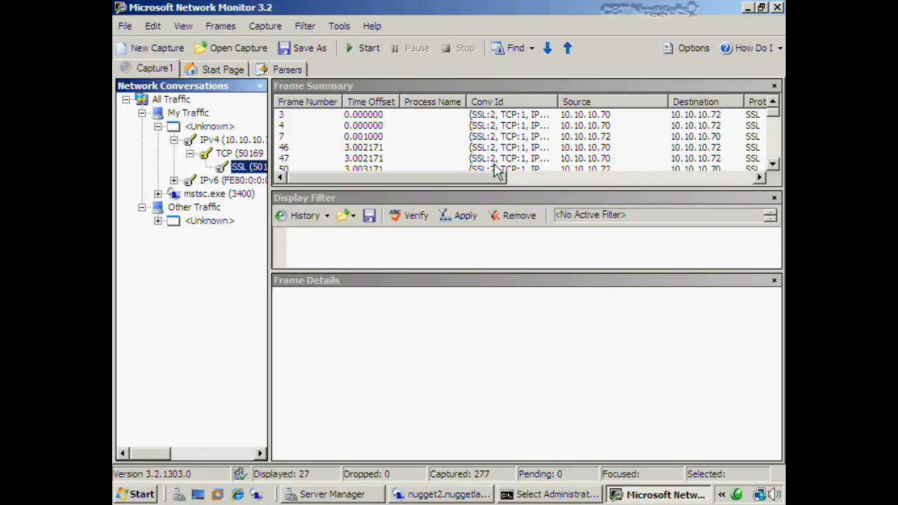
pyautogui.click(748, 7)
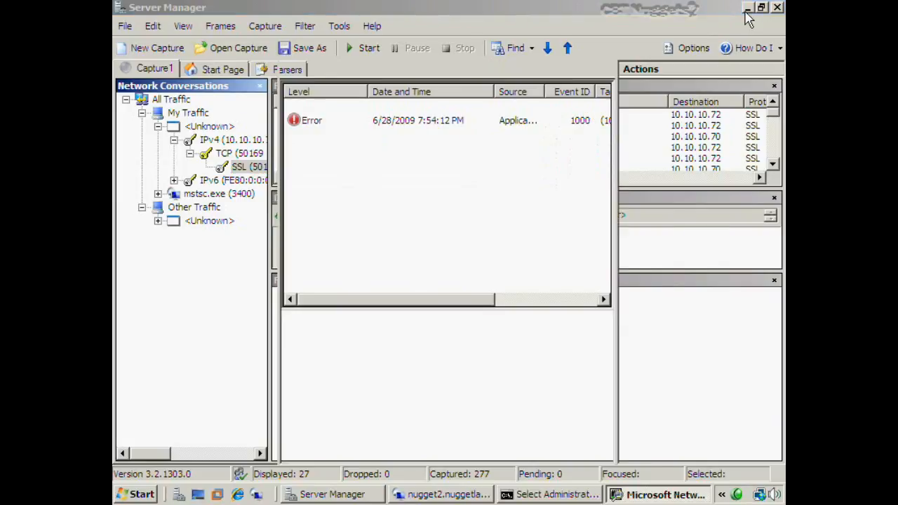
pyautogui.click(748, 8)
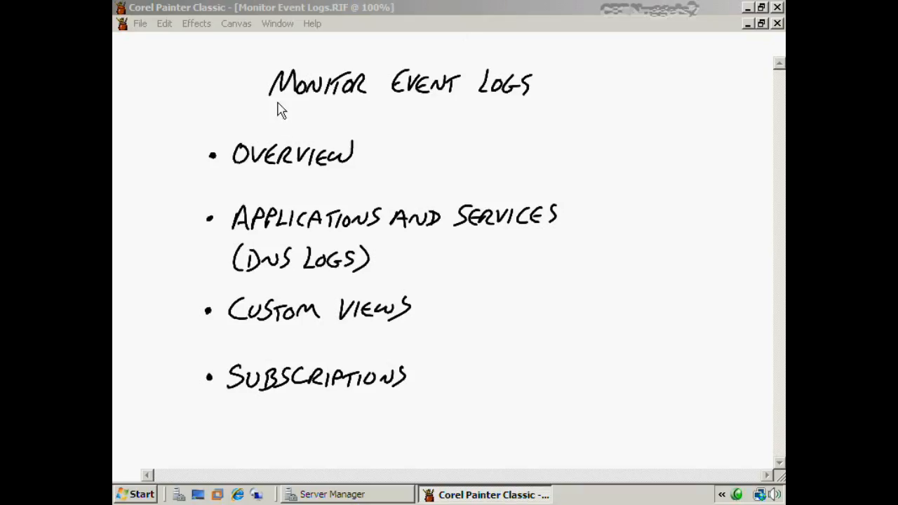
# Underline the title and check off Overview, Applications and Services, DNS Logs, Custom Views and Subscriptions
pyautogui.moveTo(274, 104); pyautogui.dragTo(547, 104)
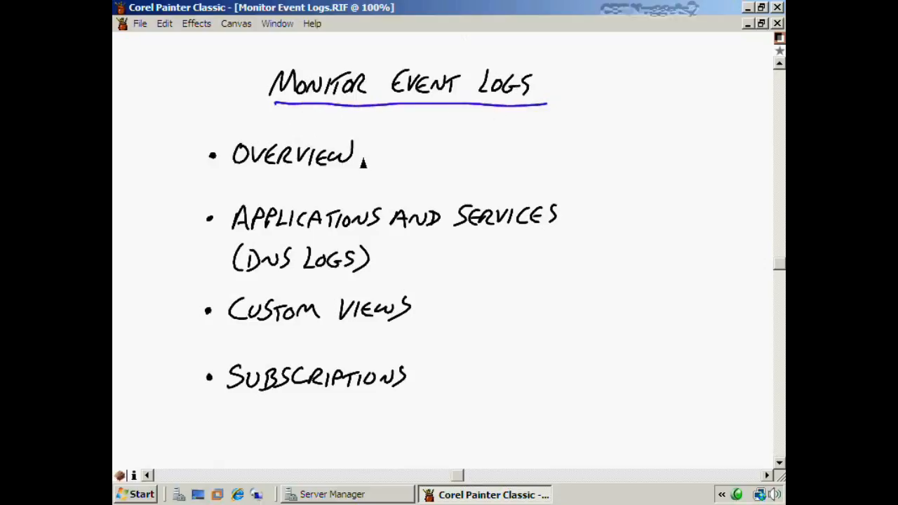
pyautogui.moveTo(358, 150)
pyautogui.mouseDown()
pyautogui.moveTo(364, 160)
pyautogui.moveTo(387, 145)
pyautogui.mouseUp()
pyautogui.moveTo(560, 219); pyautogui.dragTo(585, 208)
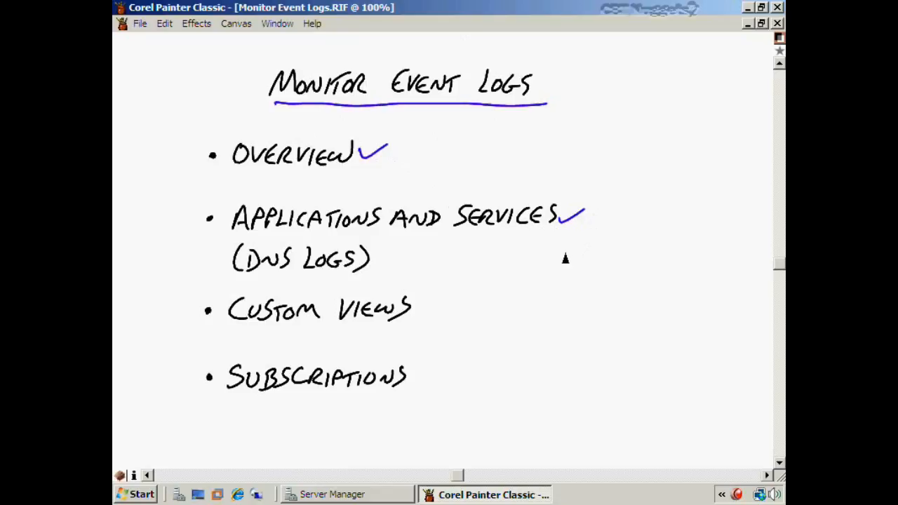
pyautogui.moveTo(375, 261); pyautogui.dragTo(410, 252)
pyautogui.moveTo(419, 312); pyautogui.dragTo(448, 304)
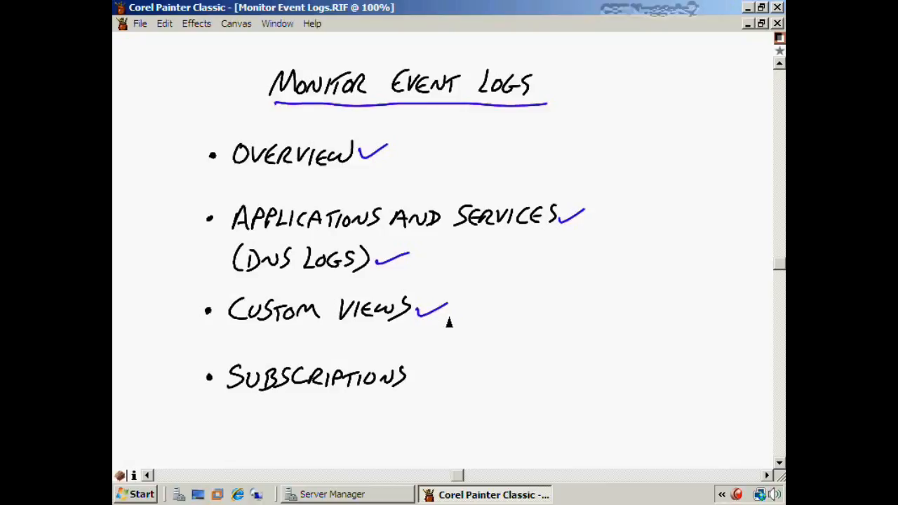
pyautogui.moveTo(410, 382); pyautogui.dragTo(447, 365)
pyautogui.click(194, 495)
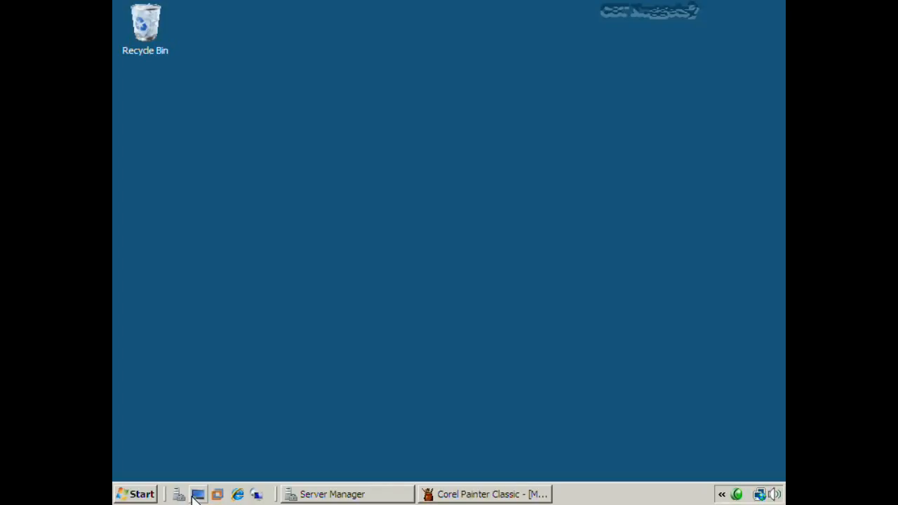